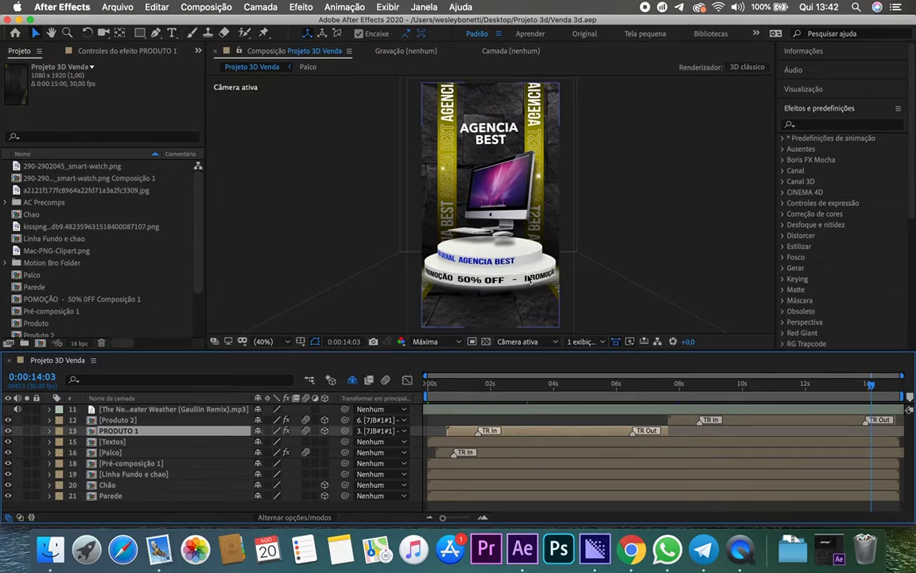
- Preview the promo at about 5, 11, 3 and 2 seconds, then select the Parede wall layer
{"action": "left_click", "coordinate": [588, 385]}
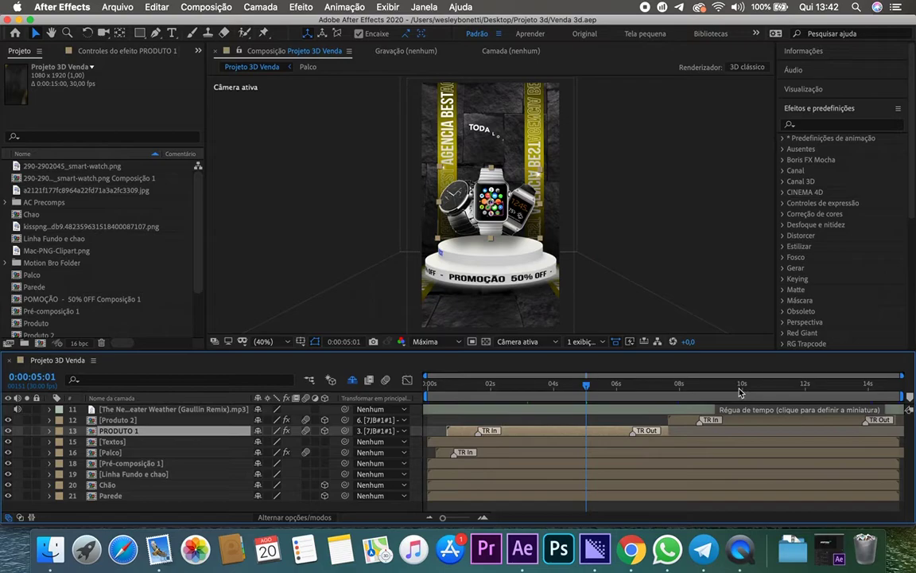
{"action": "left_click_drag", "start_coordinate": [740, 395], "coordinate": [771, 398]}
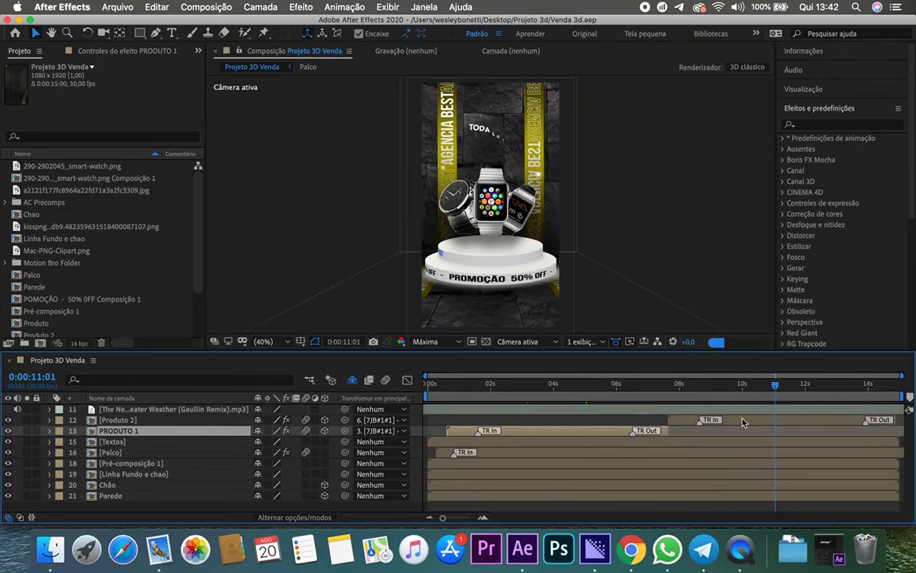
{"action": "left_click", "coordinate": [540, 383]}
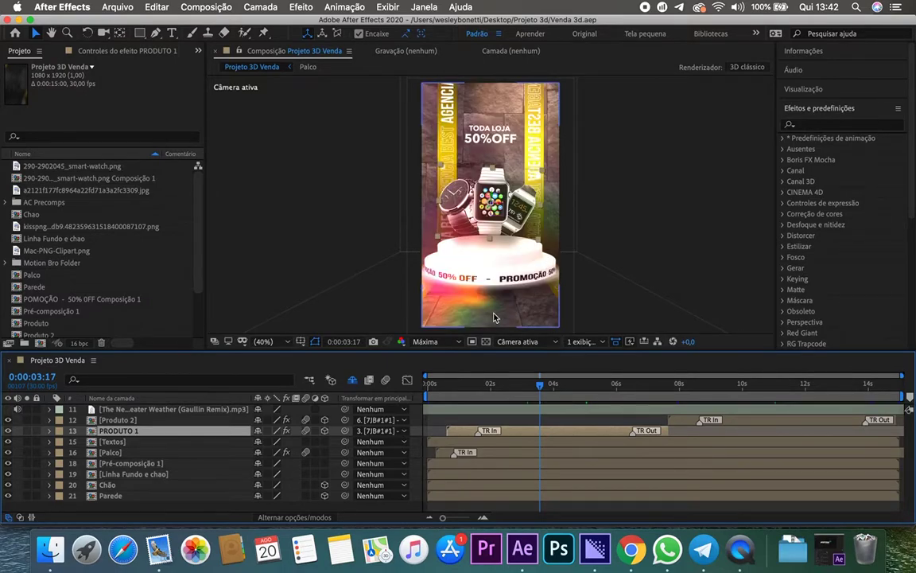
{"action": "left_click_drag", "start_coordinate": [524, 383], "coordinate": [502, 383]}
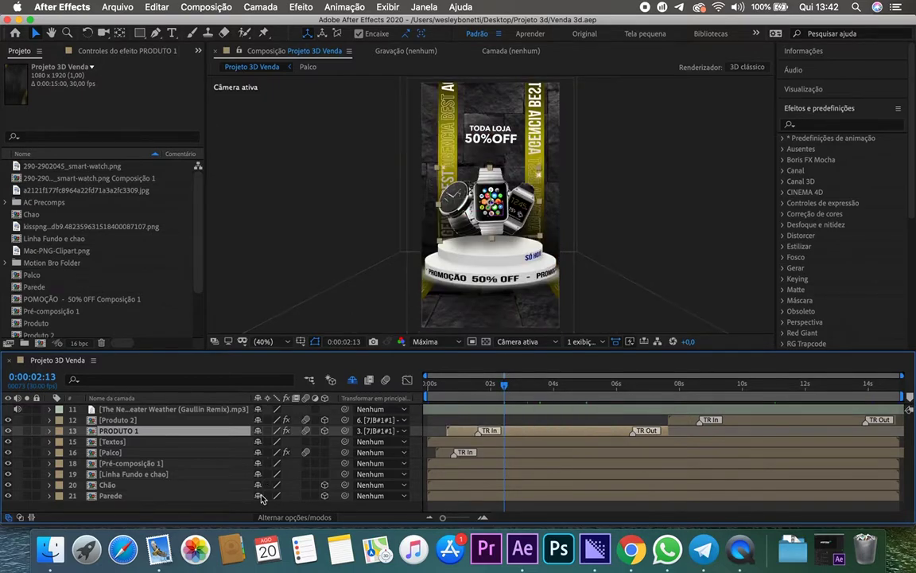
{"action": "left_click", "coordinate": [127, 495]}
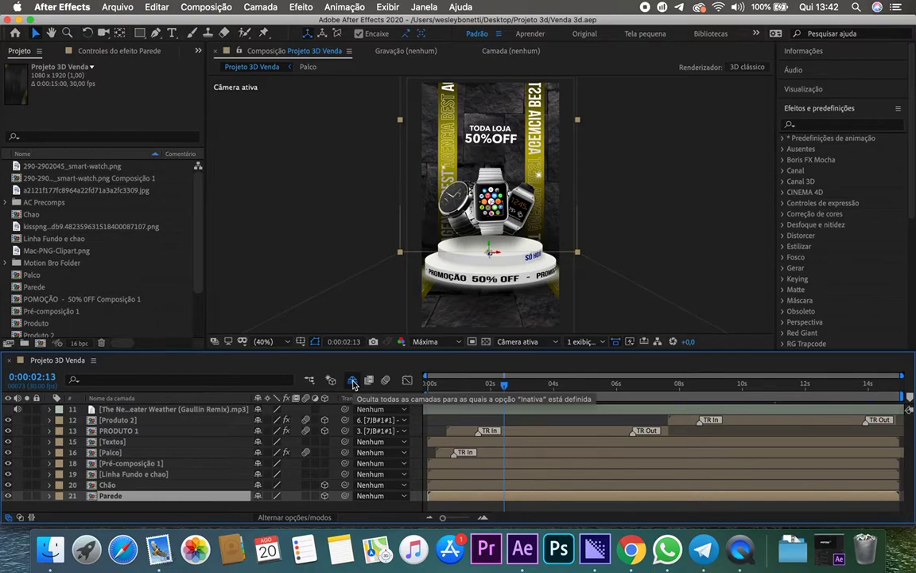
- Switch off the Shy layers toggle to reveal the hidden helper layers and scroll through them
{"action": "left_click", "coordinate": [352, 383]}
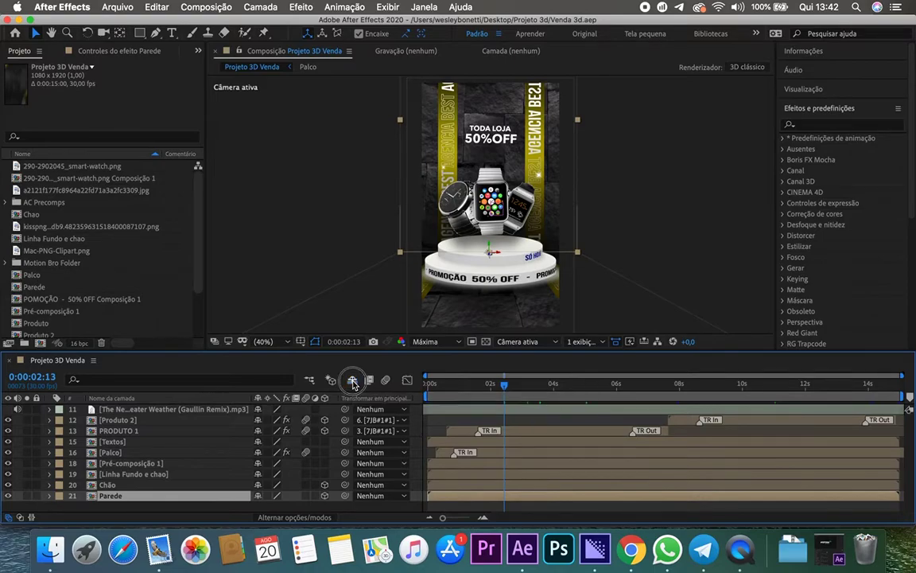
{"action": "left_click", "coordinate": [352, 384]}
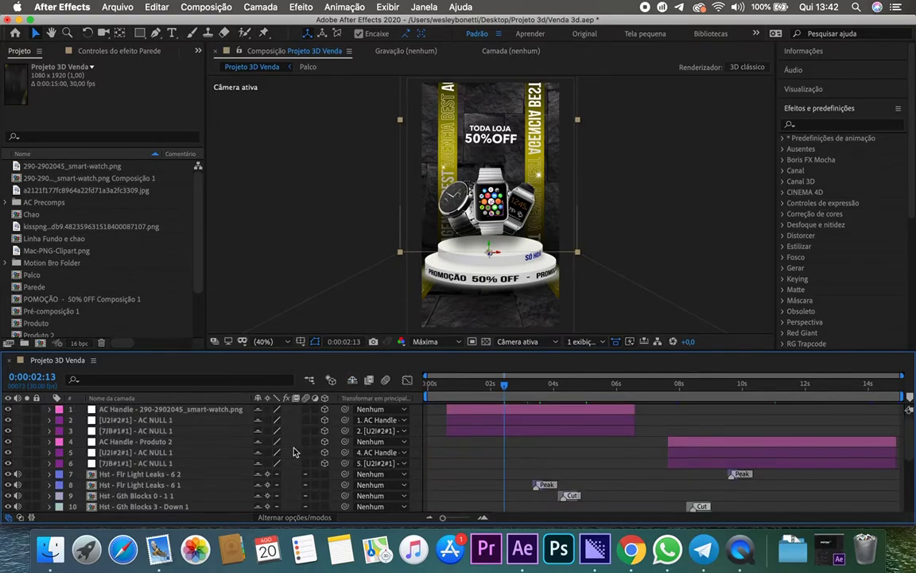
{"action": "scroll", "coordinate": [292, 447], "scroll_direction": "down", "scroll_amount": 3}
{"action": "scroll", "coordinate": [294, 444], "scroll_direction": "down", "scroll_amount": 5}
{"action": "scroll", "coordinate": [294, 444], "scroll_direction": "up", "scroll_amount": 3}
{"action": "scroll", "coordinate": [294, 443], "scroll_direction": "up", "scroll_amount": 5}
- Hide the helper layers again and open a new Chrome incognito window
{"action": "left_click", "coordinate": [352, 380]}
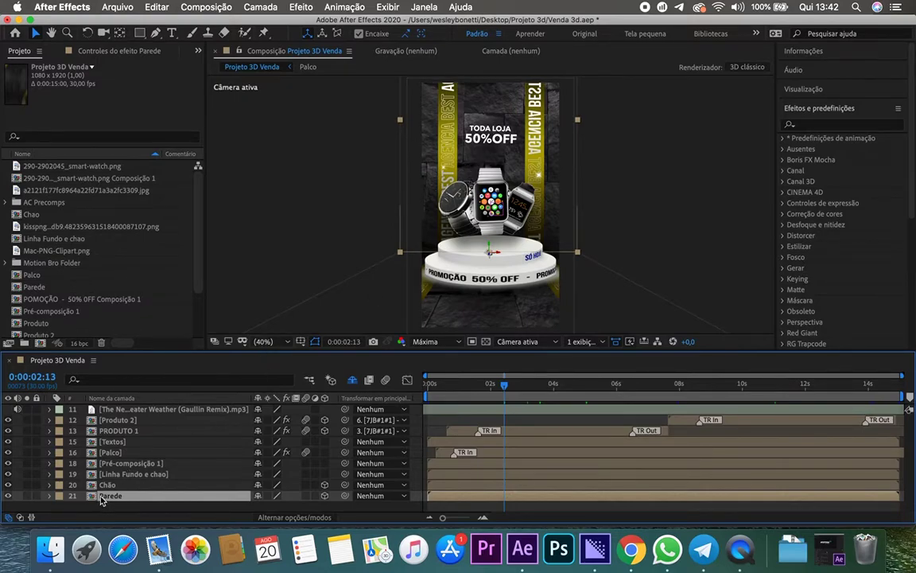
{"action": "right_click", "coordinate": [631, 548]}
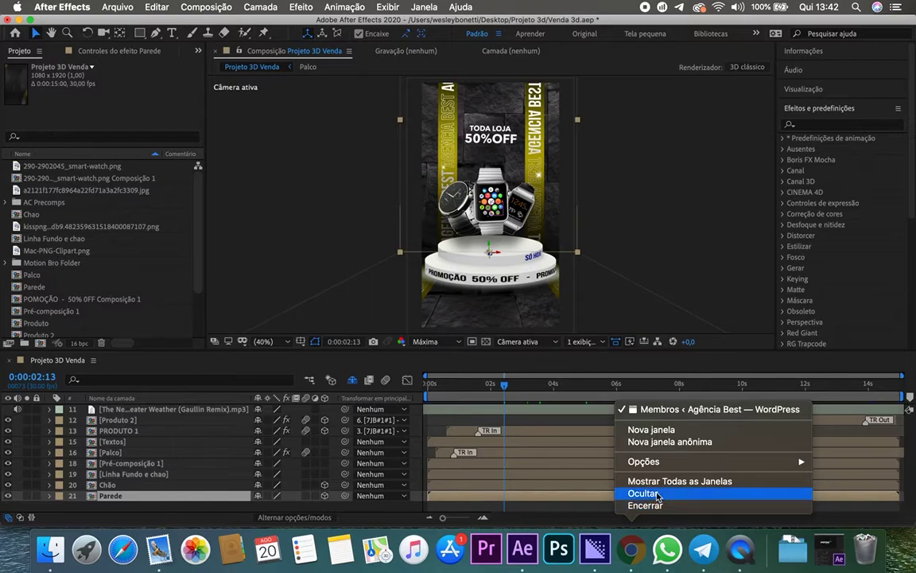
{"action": "left_click", "coordinate": [672, 442]}
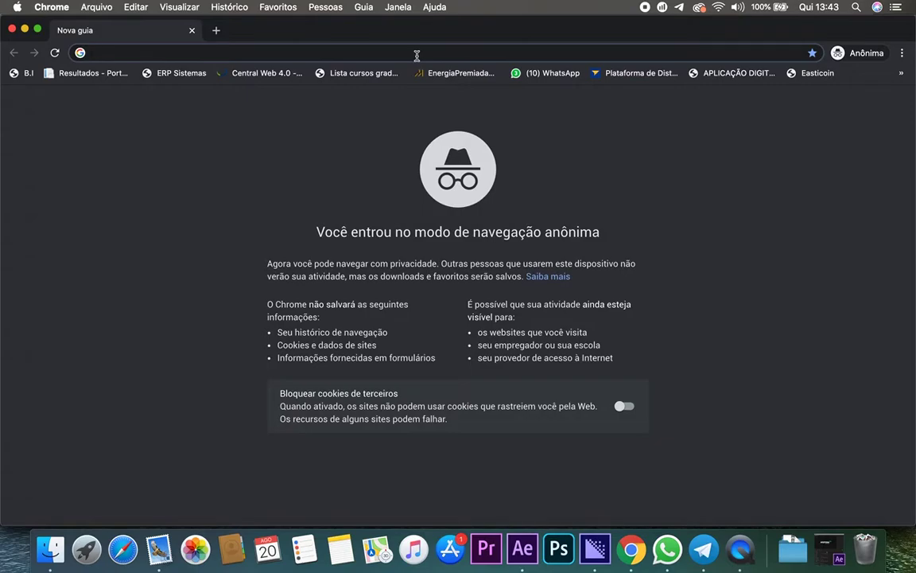
- Search Google for 'tijolos' and switch to the image results
{"action": "type", "text": "tijolos"}
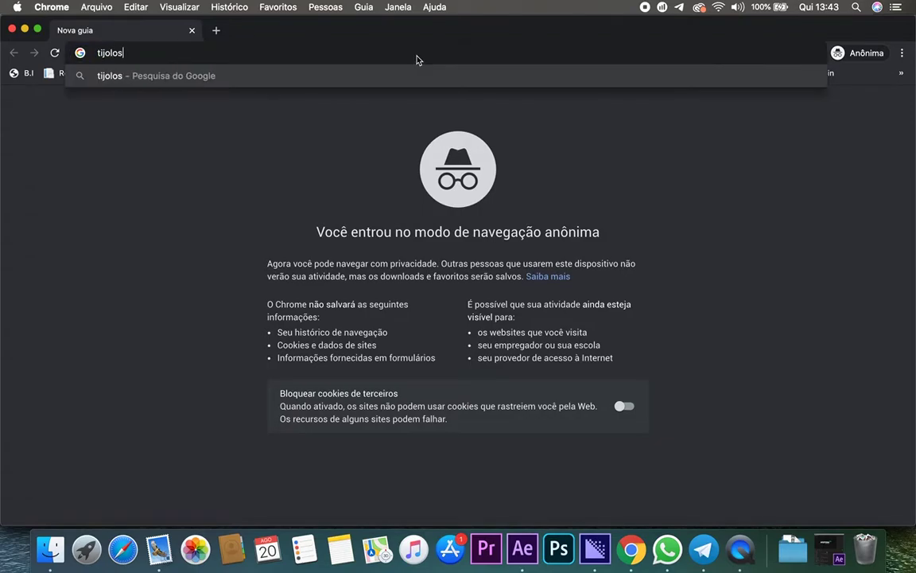
{"action": "key", "text": "Return"}
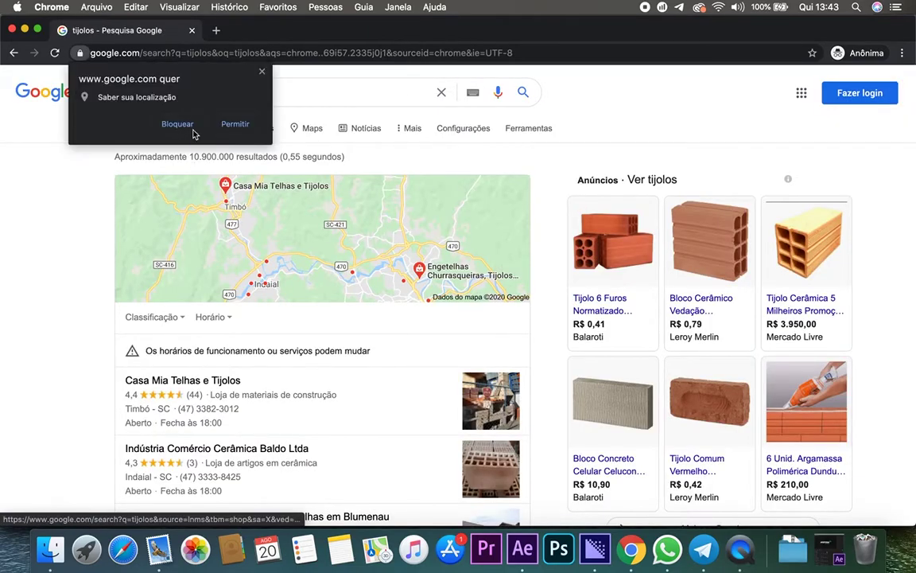
{"action": "left_click", "coordinate": [262, 71]}
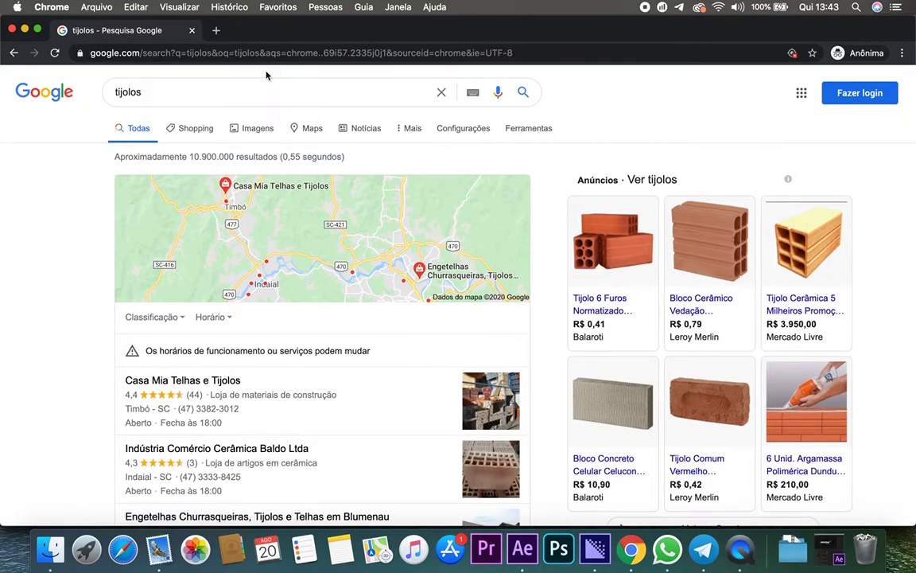
{"action": "left_click", "coordinate": [238, 128]}
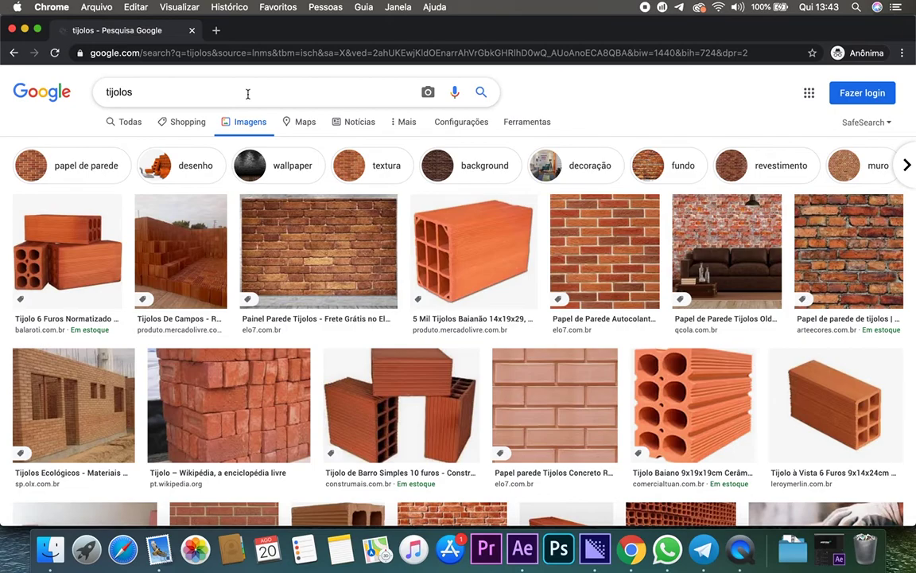
- Save a red brick-wall photo from the results, then return to After Effects
{"action": "scroll", "coordinate": [334, 262], "scroll_direction": "down", "scroll_amount": 5}
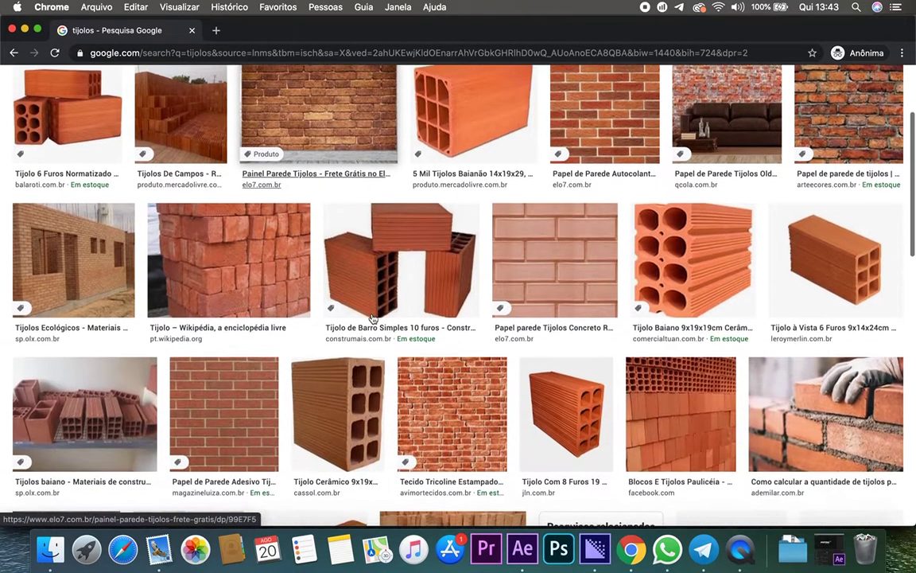
{"action": "scroll", "coordinate": [420, 376], "scroll_direction": "down", "scroll_amount": 2}
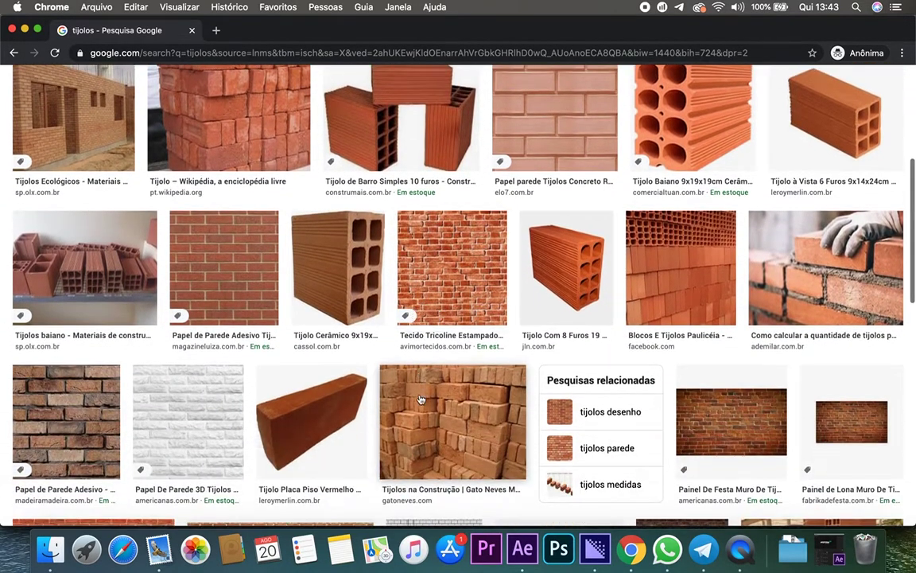
{"action": "scroll", "coordinate": [370, 313], "scroll_direction": "down", "scroll_amount": 2}
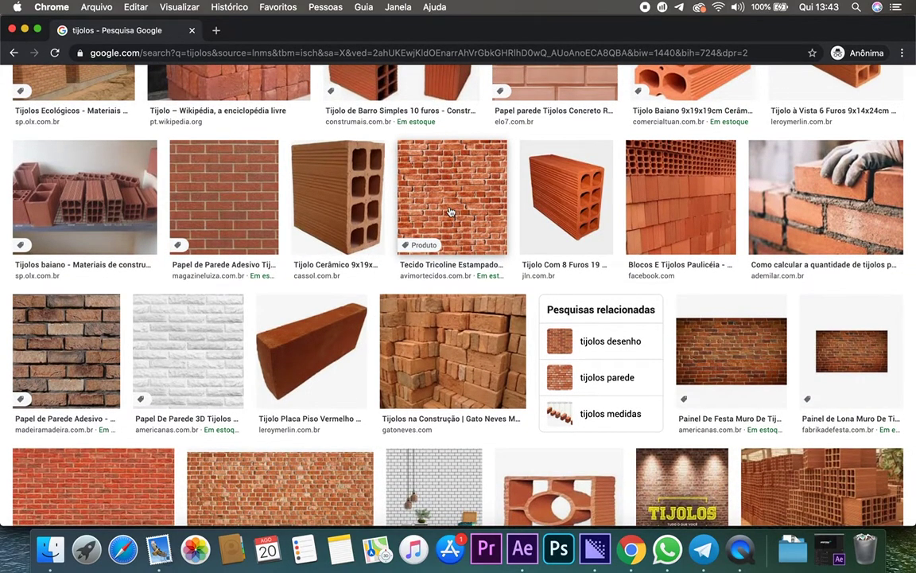
{"action": "scroll", "coordinate": [173, 355], "scroll_direction": "down", "scroll_amount": 5}
{"action": "left_click", "coordinate": [163, 342]}
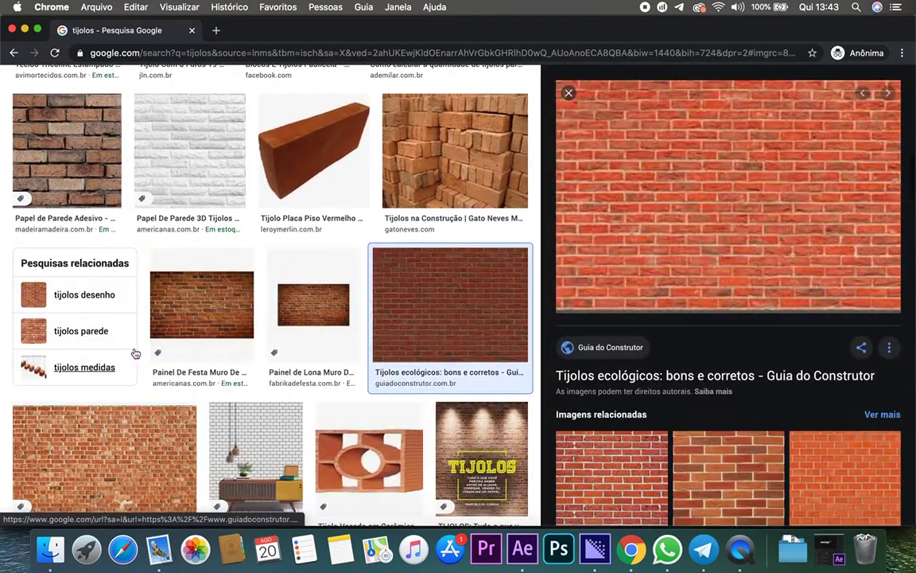
{"action": "right_click", "coordinate": [707, 215]}
{"action": "left_click", "coordinate": [751, 309]}
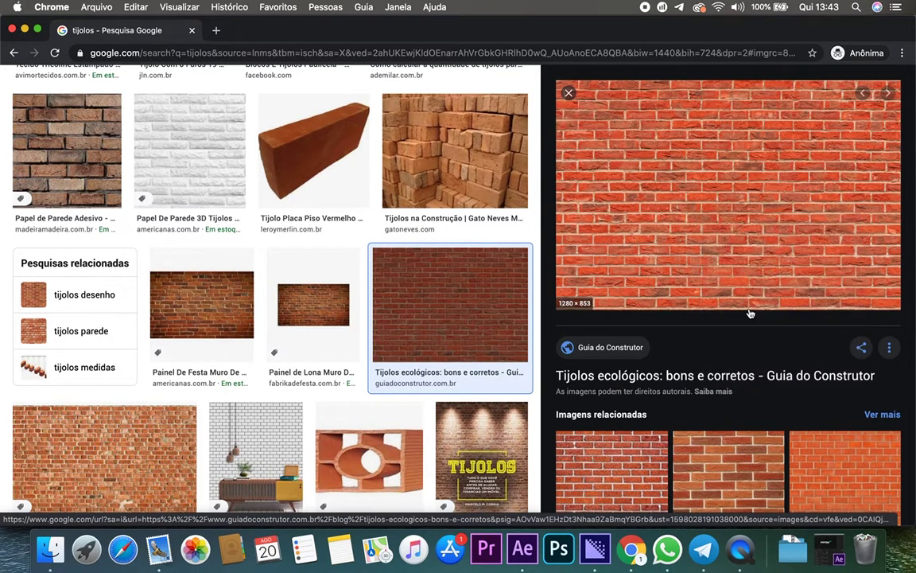
{"action": "left_click", "coordinate": [699, 334]}
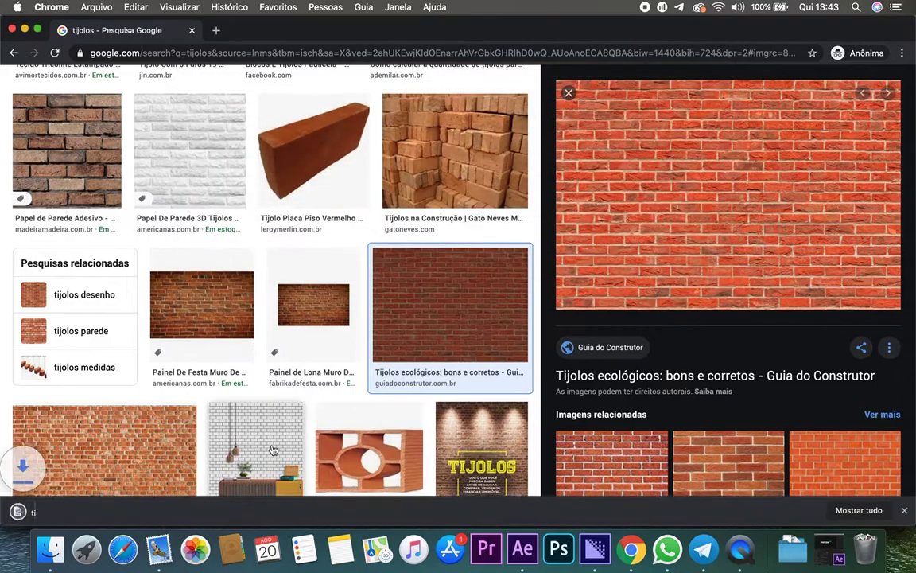
{"action": "left_click", "coordinate": [522, 549]}
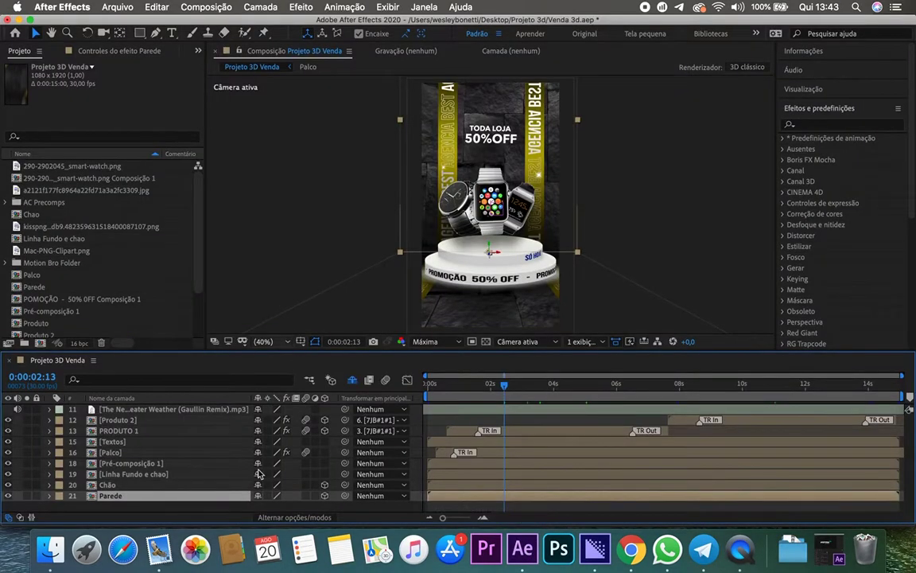
- Open the Parede wall composition and fit it in the viewer
{"action": "double_click", "coordinate": [103, 496]}
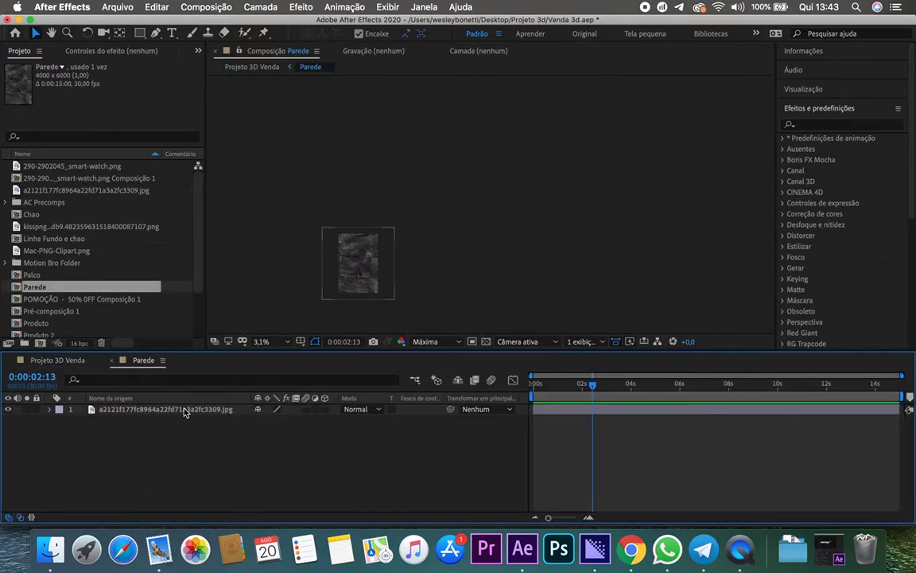
{"action": "left_click", "coordinate": [262, 342]}
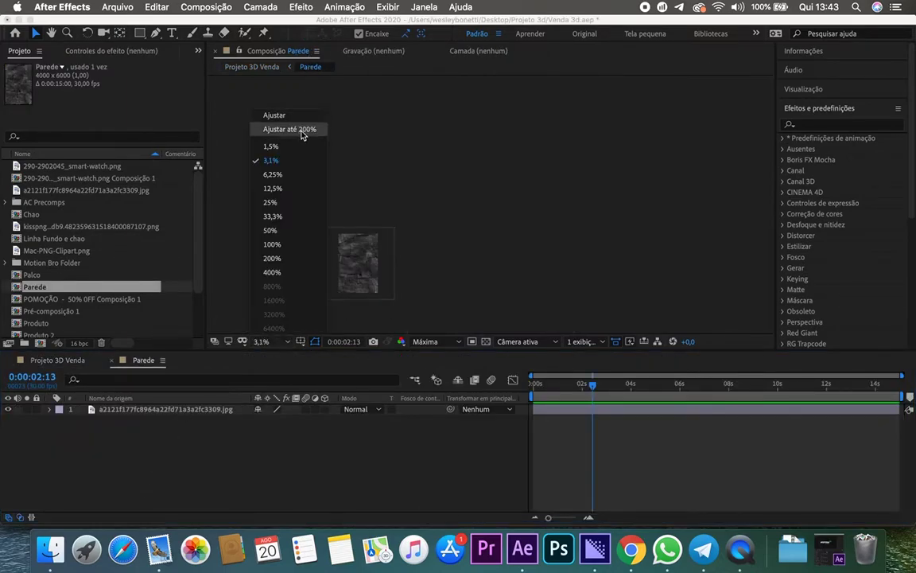
{"action": "left_click", "coordinate": [299, 130]}
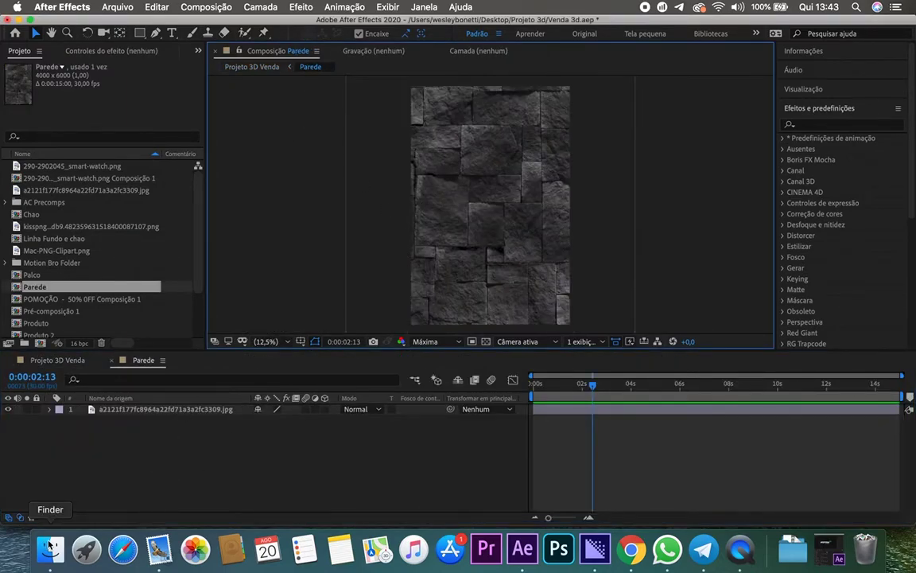
- Bring the saved brick PNG from the Desktop into the wall comp, scaled to cover the wall
{"action": "left_click", "coordinate": [50, 548]}
{"action": "left_click", "coordinate": [249, 183]}
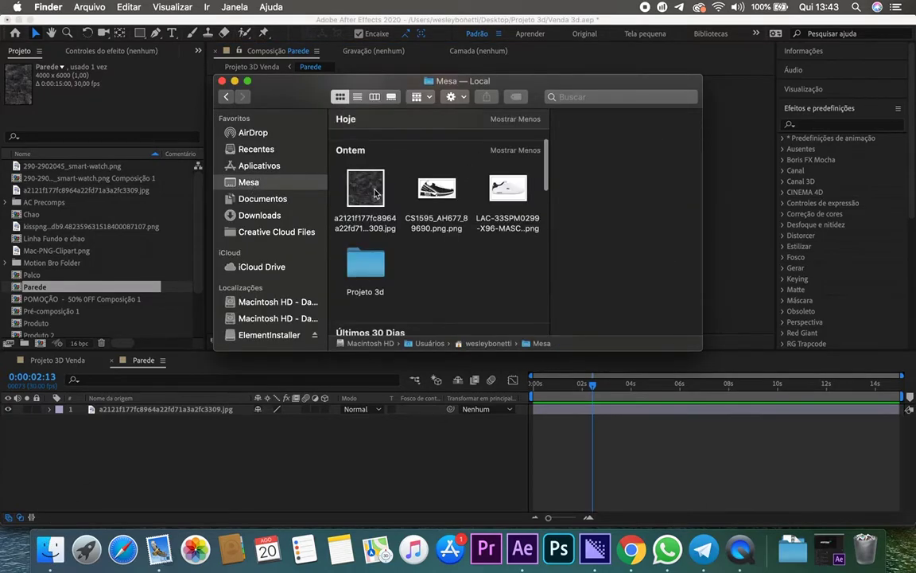
{"action": "scroll", "coordinate": [360, 203], "scroll_direction": "down", "scroll_amount": 1}
{"action": "mouse_move", "coordinate": [436, 231]}
{"action": "left_mouse_down"}
{"action": "mouse_move", "coordinate": [178, 406]}
{"action": "mouse_move", "coordinate": [150, 415]}
{"action": "left_mouse_up"}
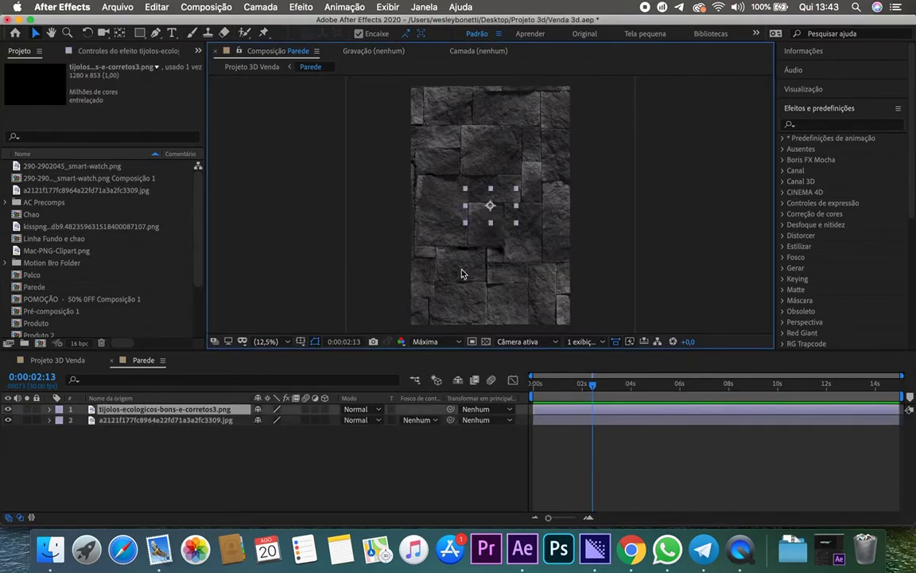
{"action": "left_click_drag", "start_coordinate": [516, 223], "coordinate": [684, 342]}
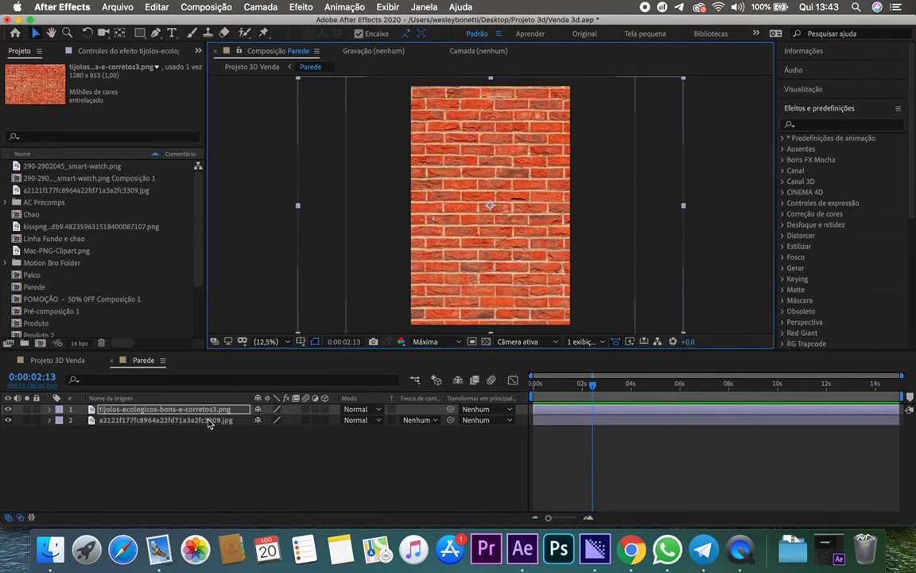
- Delete the old stone texture layer and close the Parede composition
{"action": "left_click", "coordinate": [169, 422]}
{"action": "key", "text": "Delete"}
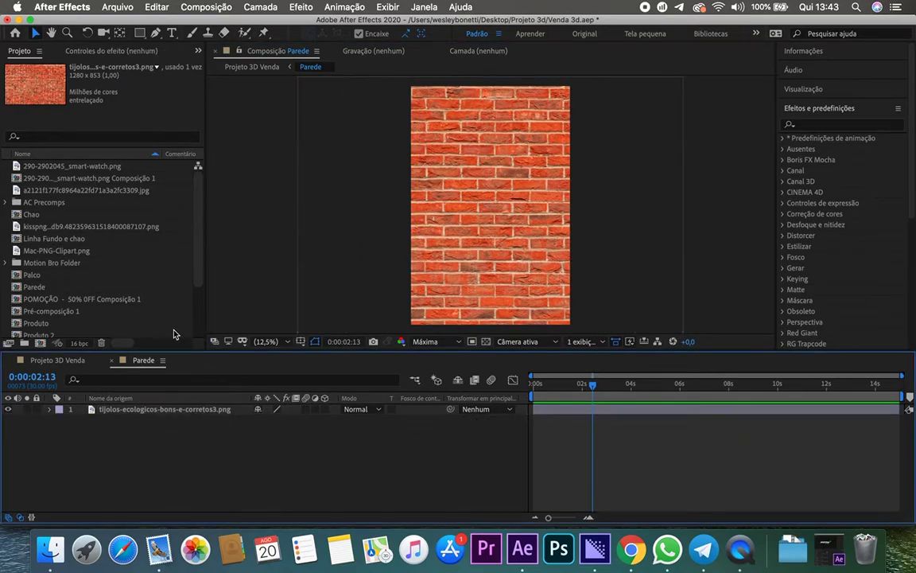
{"action": "left_click", "coordinate": [113, 364]}
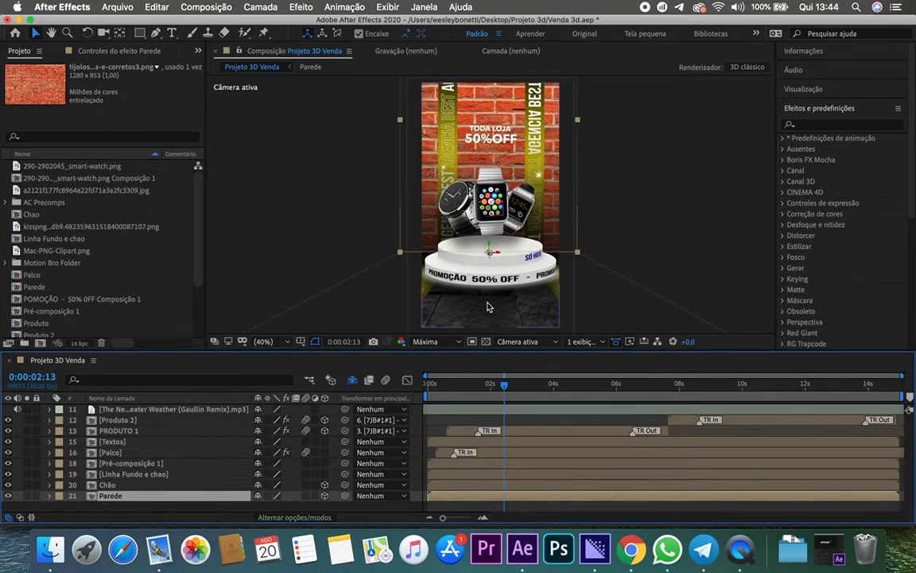
- Open the Chão floor precomp, delete its stone texture layer and fit the view
{"action": "left_click", "coordinate": [111, 485]}
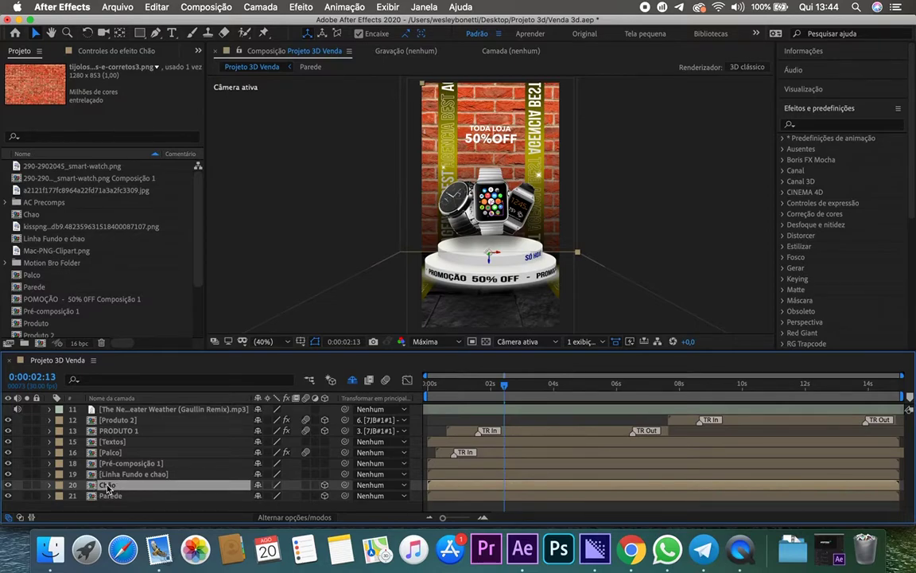
{"action": "double_click", "coordinate": [108, 485]}
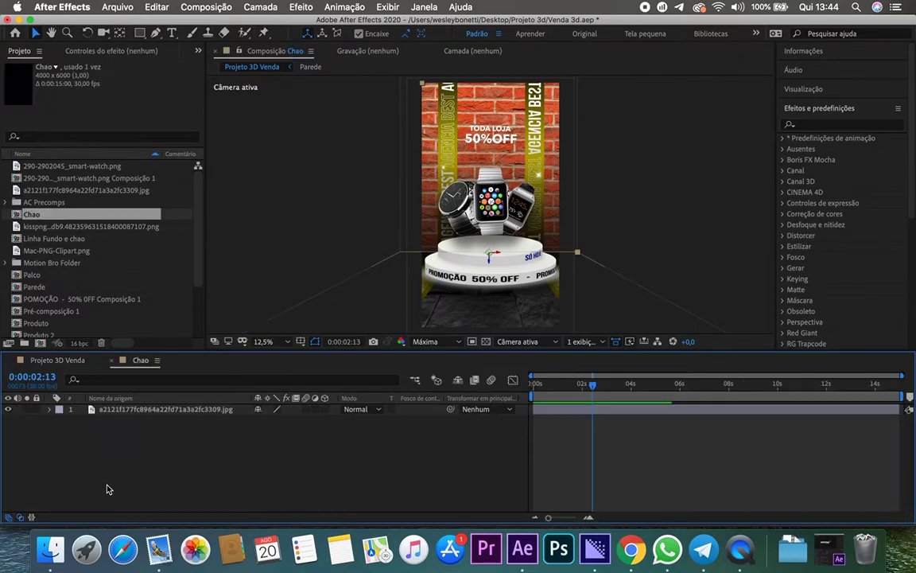
{"action": "left_click", "coordinate": [171, 409]}
{"action": "key", "text": "Delete"}
{"action": "left_click", "coordinate": [264, 341]}
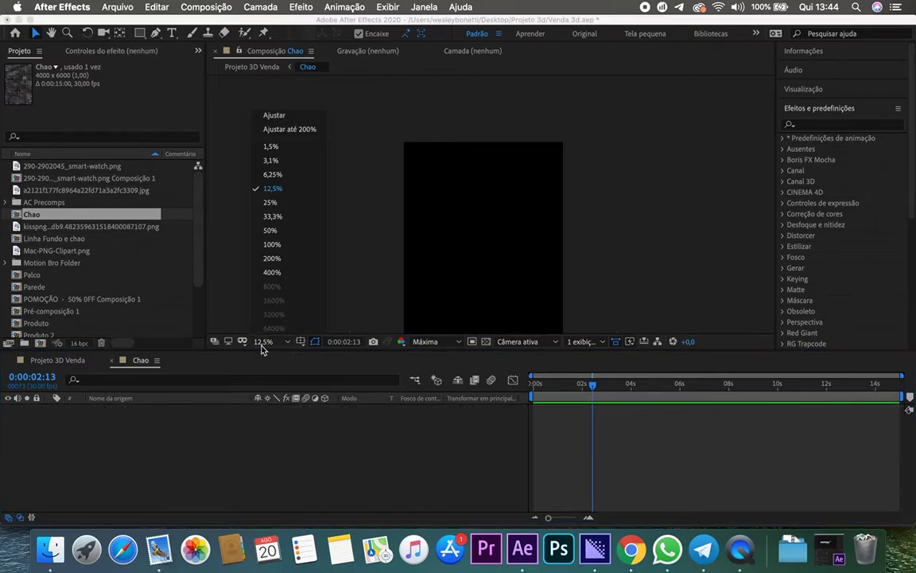
{"action": "left_click", "coordinate": [283, 129]}
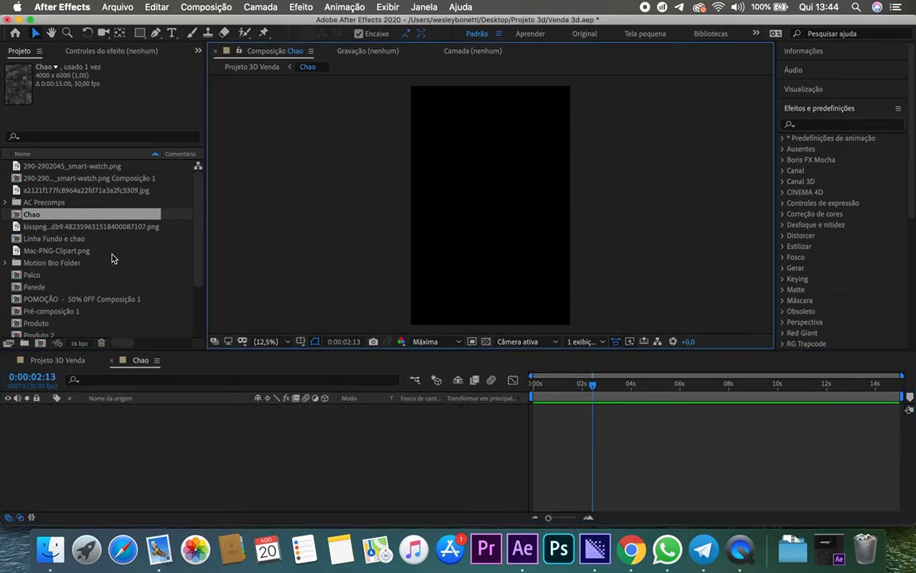
- Add the tijolos-ecologicos brick image from the Project panel, enlarge it to fill, and return to Projeto 3D Venda
{"action": "left_click", "coordinate": [64, 178]}
{"action": "left_click", "coordinate": [64, 166]}
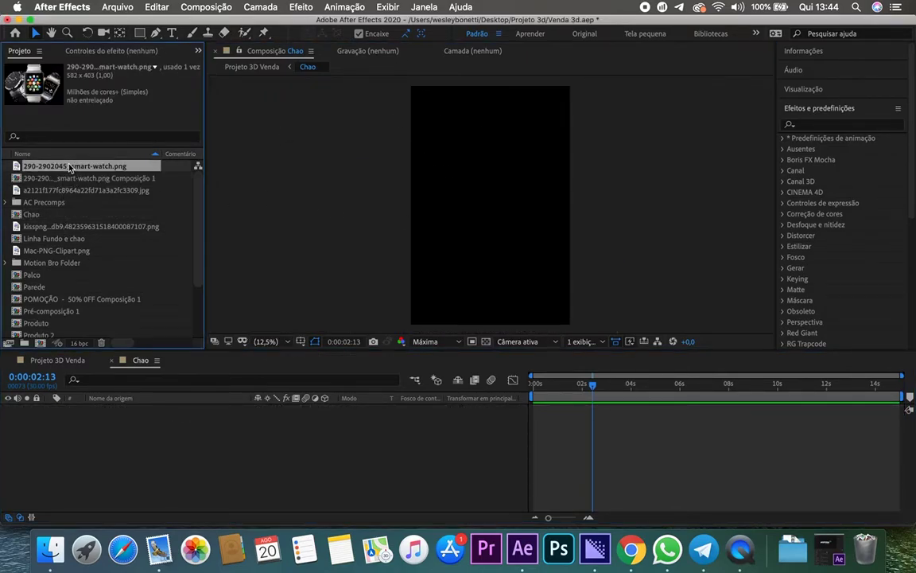
{"action": "left_click", "coordinate": [48, 251]}
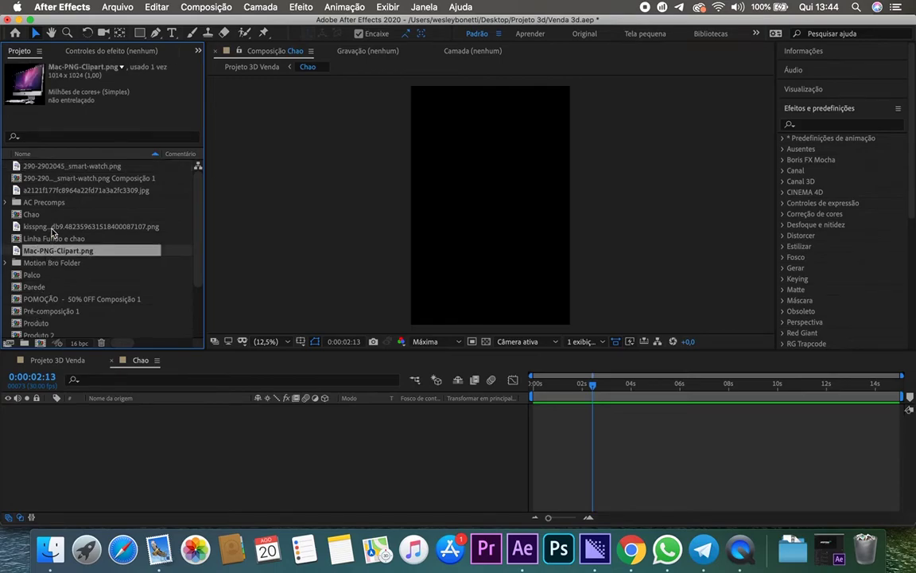
{"action": "left_click", "coordinate": [49, 226]}
{"action": "scroll", "coordinate": [55, 267], "scroll_direction": "down", "scroll_amount": 3}
{"action": "left_click", "coordinate": [56, 312]}
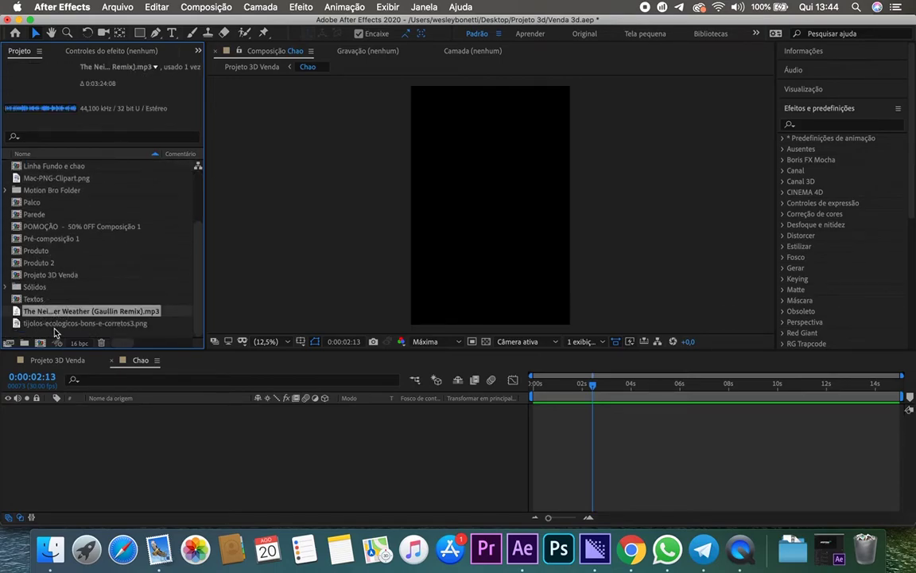
{"action": "left_click", "coordinate": [54, 324]}
{"action": "left_click_drag", "start_coordinate": [56, 329], "coordinate": [103, 407]}
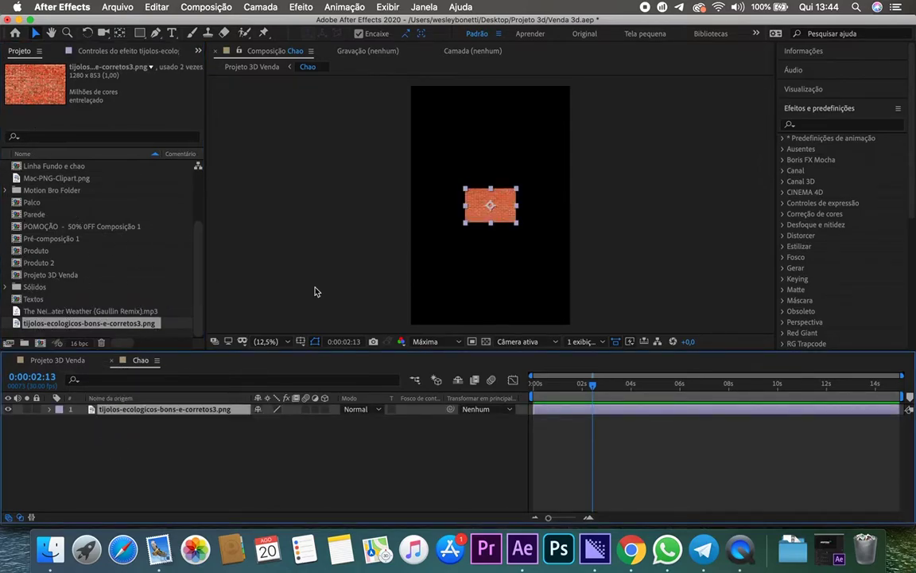
{"action": "mouse_move", "coordinate": [515, 221]}
{"action": "left_mouse_down"}
{"action": "mouse_move", "coordinate": [568, 320]}
{"action": "mouse_move", "coordinate": [684, 454]}
{"action": "left_mouse_up"}
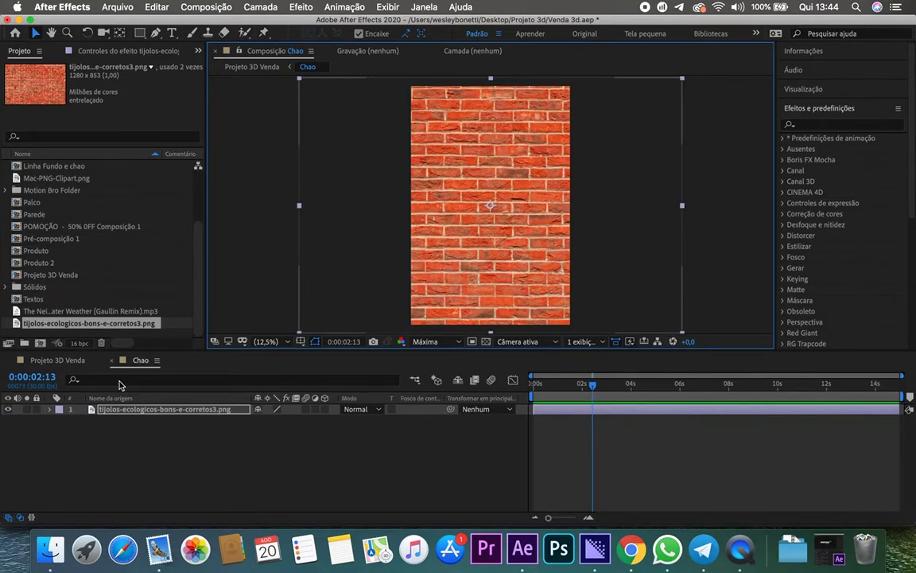
{"action": "left_click", "coordinate": [70, 360]}
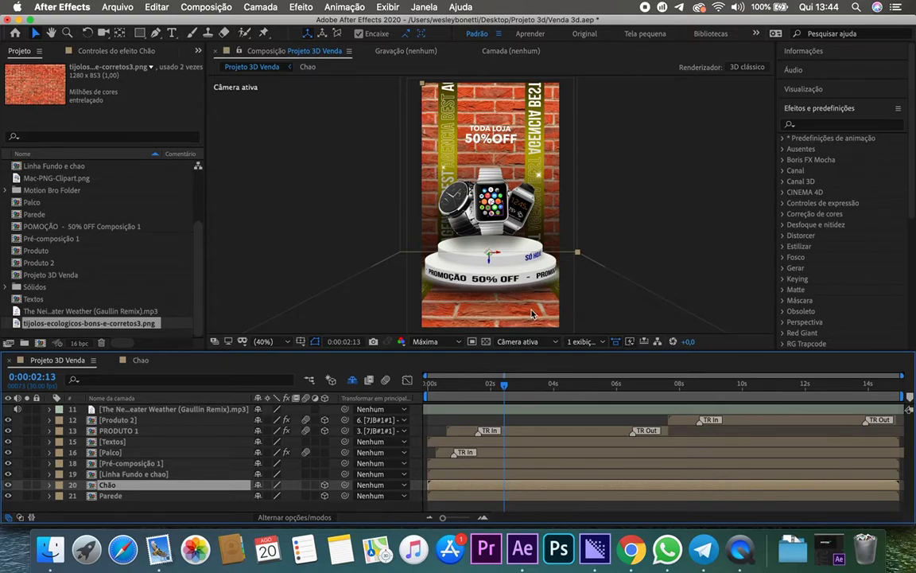
- Browse the tijolos image results, previewing Papel de Parede Tijolos 04 and an exposed-brick wallpaper
{"action": "left_click", "coordinate": [630, 549]}
{"action": "scroll", "coordinate": [196, 80], "scroll_direction": "up", "scroll_amount": 5}
{"action": "scroll", "coordinate": [196, 80], "scroll_direction": "up", "scroll_amount": 3}
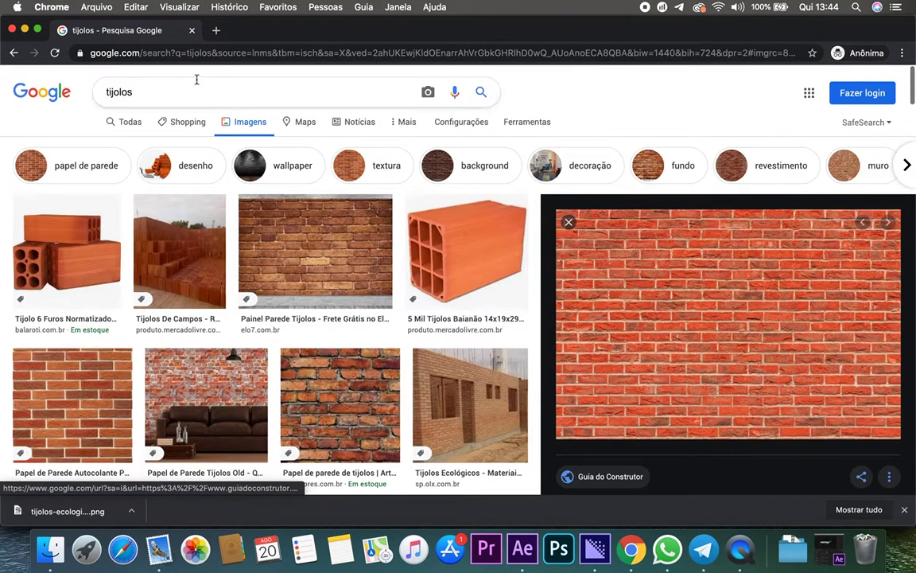
{"action": "scroll", "coordinate": [420, 327], "scroll_direction": "down", "scroll_amount": 3}
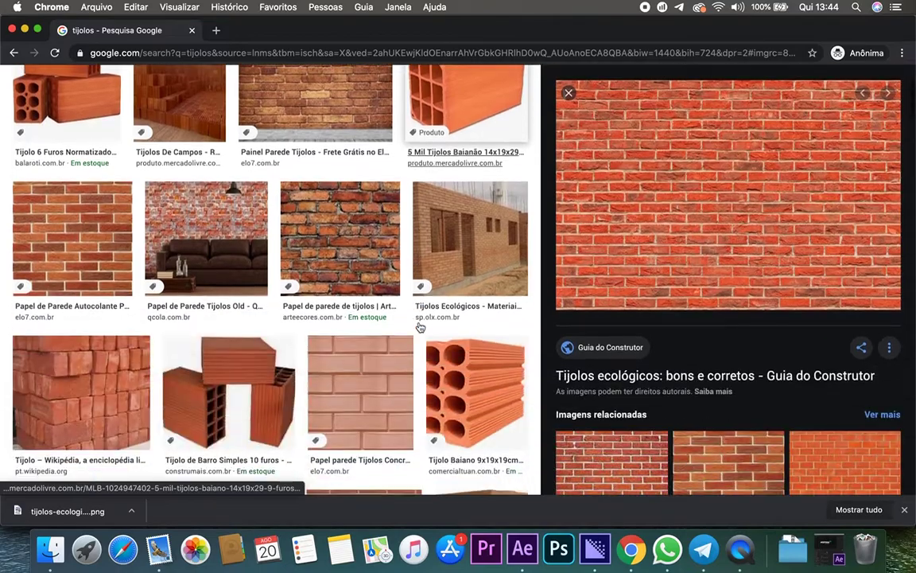
{"action": "left_click", "coordinate": [354, 193]}
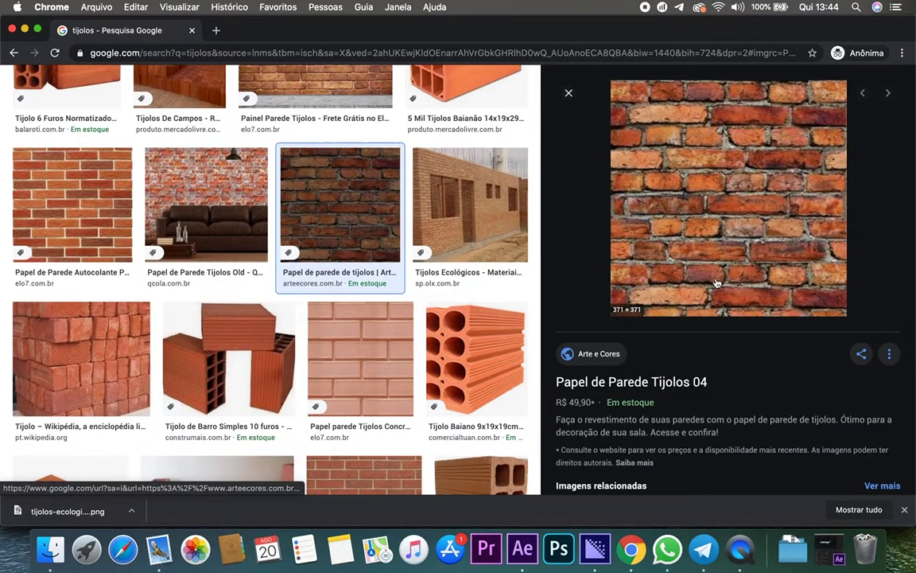
{"action": "scroll", "coordinate": [715, 283], "scroll_direction": "down", "scroll_amount": 5}
{"action": "scroll", "coordinate": [415, 361], "scroll_direction": "down", "scroll_amount": 5}
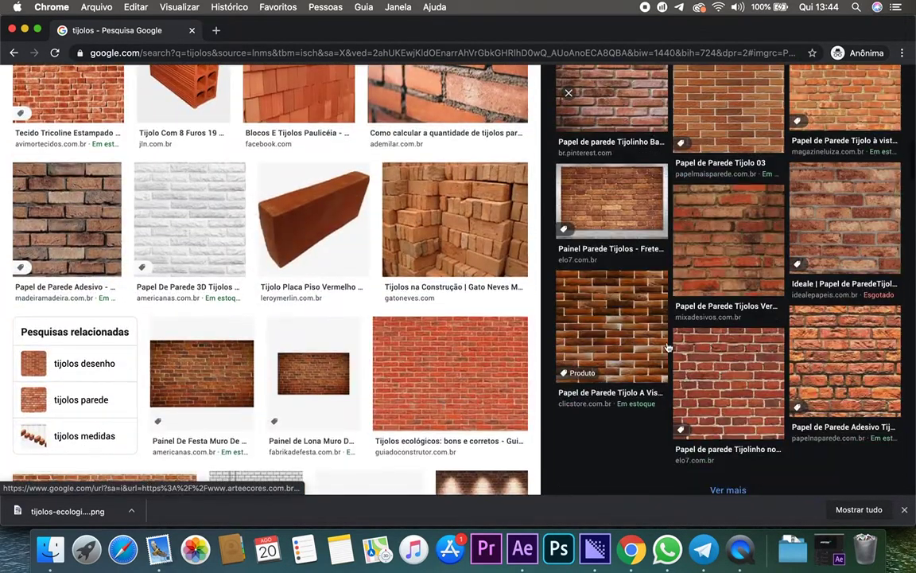
{"action": "left_click", "coordinate": [667, 348]}
{"action": "scroll", "coordinate": [471, 388], "scroll_direction": "down", "scroll_amount": 5}
{"action": "scroll", "coordinate": [474, 387], "scroll_direction": "down", "scroll_amount": 1}
- Save the beige Tecido Jacquard brick image to the desktop and return to After Effects
{"action": "left_click", "coordinate": [321, 341]}
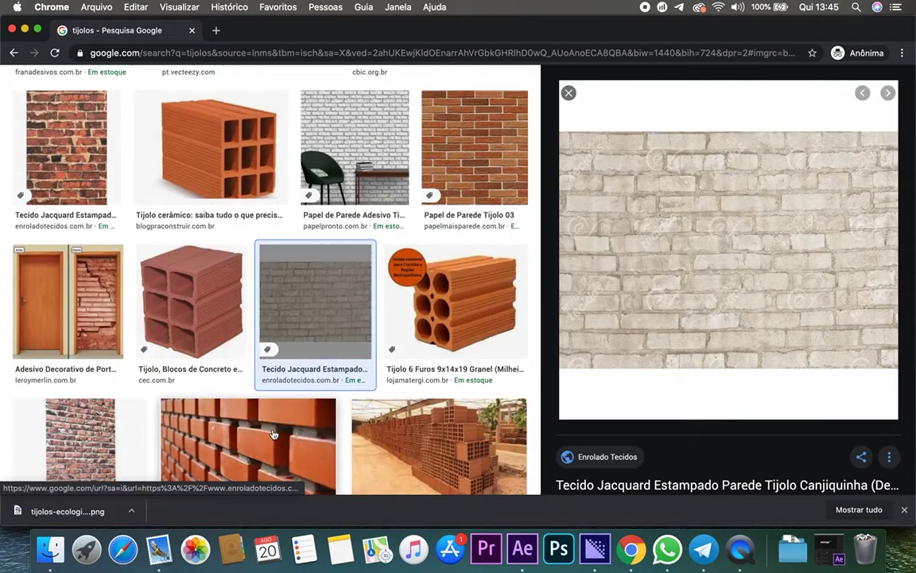
{"action": "scroll", "coordinate": [273, 434], "scroll_direction": "down", "scroll_amount": 4}
{"action": "left_click", "coordinate": [325, 352]}
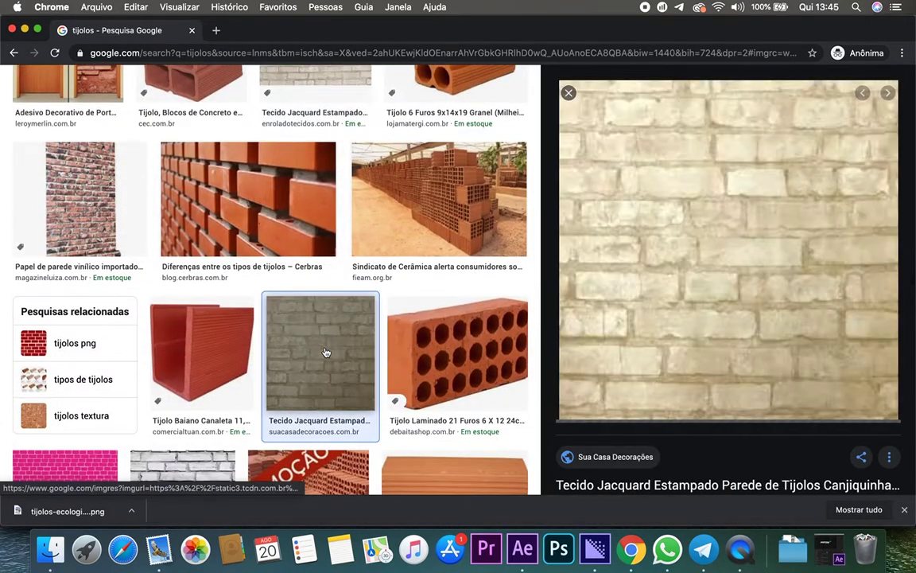
{"action": "right_click", "coordinate": [737, 303]}
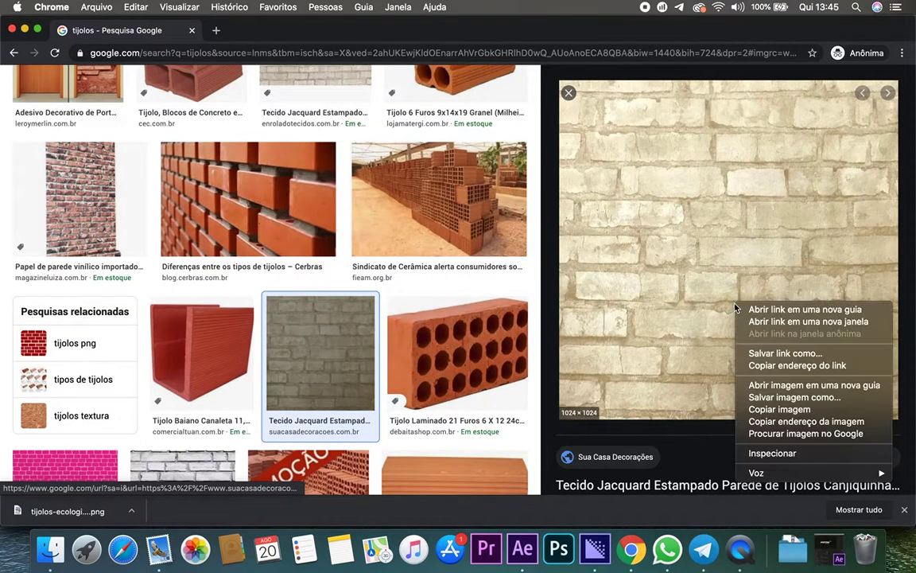
{"action": "left_click", "coordinate": [791, 397]}
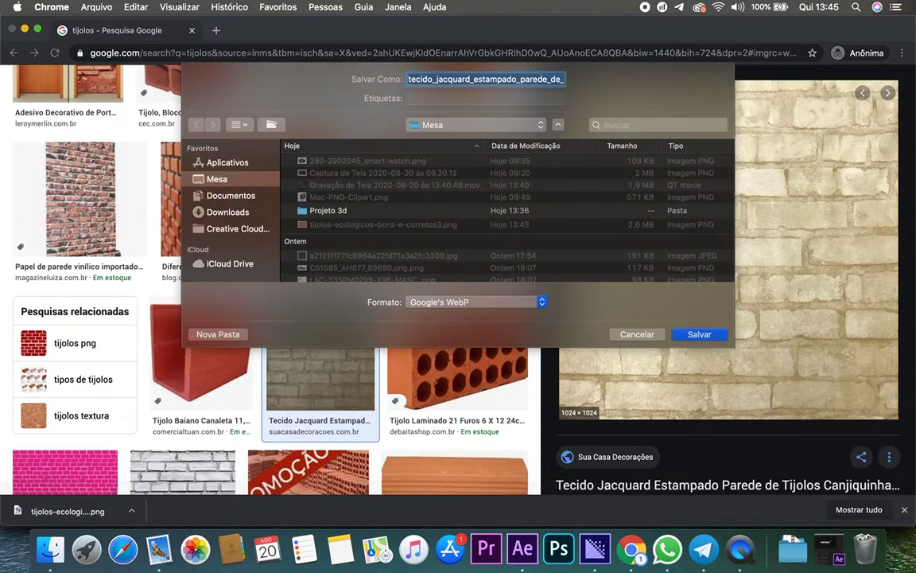
{"action": "key", "text": "Return"}
{"action": "left_click", "coordinate": [523, 548]}
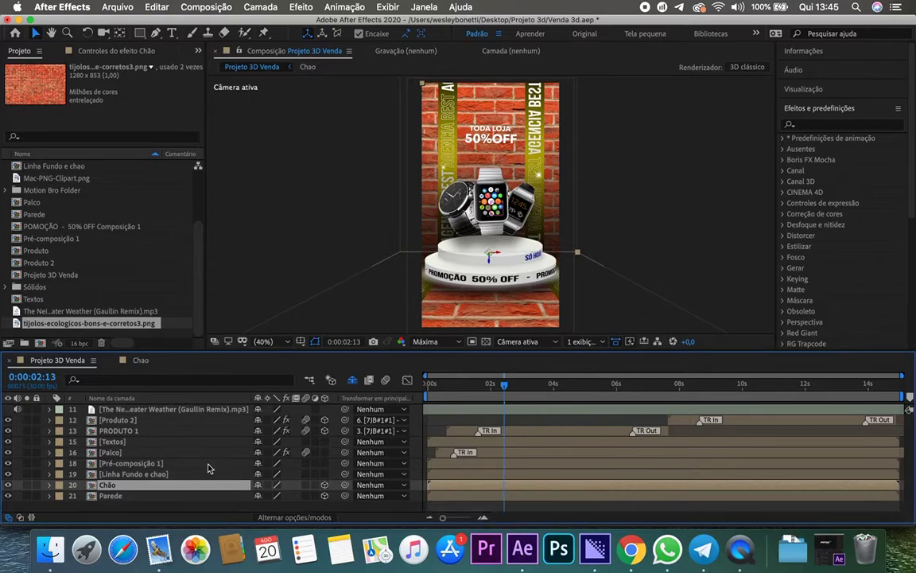
- Open the Chão precomp, locate the downloaded beige jacquard file on the desktop, then switch back to Chrome
{"action": "double_click", "coordinate": [169, 485]}
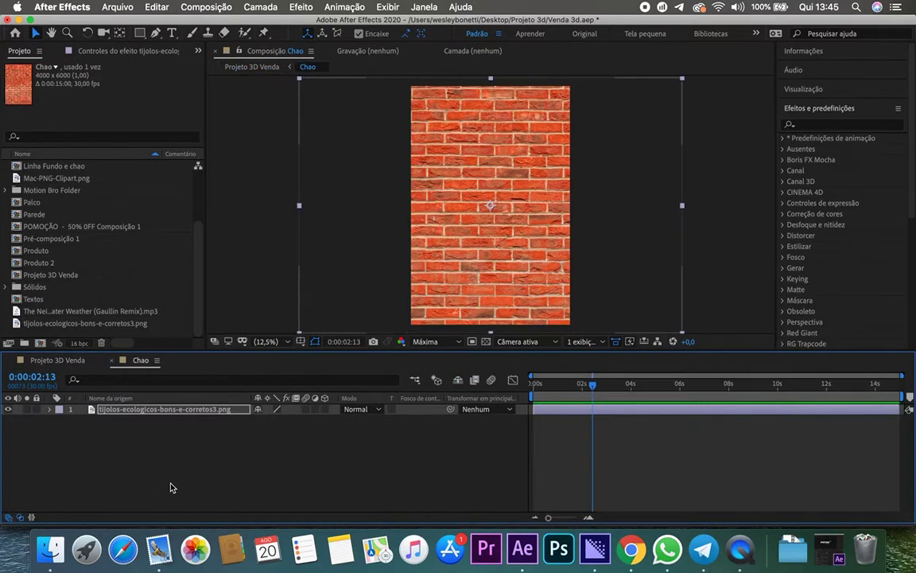
{"action": "left_click", "coordinate": [50, 549]}
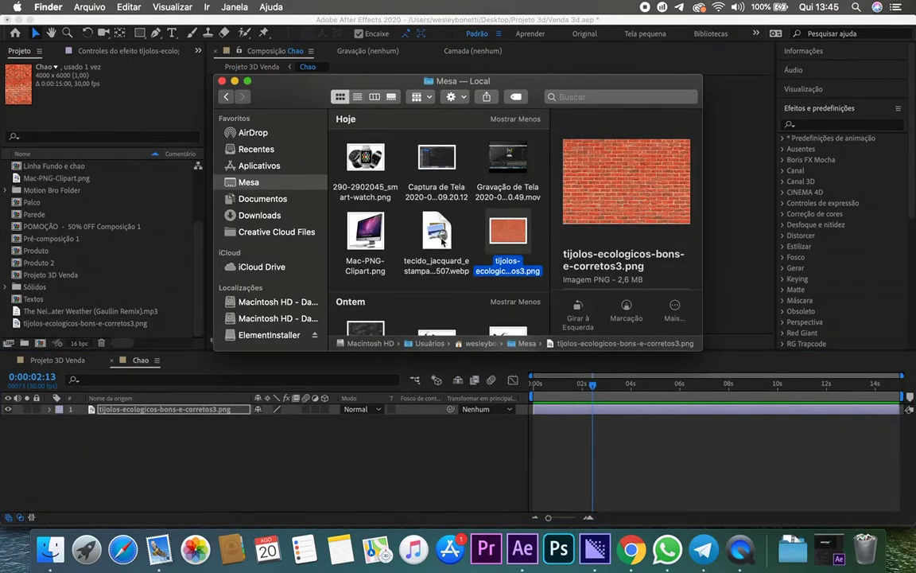
{"action": "scroll", "coordinate": [442, 242], "scroll_direction": "down", "scroll_amount": 5}
{"action": "scroll", "coordinate": [442, 242], "scroll_direction": "down", "scroll_amount": 5}
{"action": "scroll", "coordinate": [442, 242], "scroll_direction": "up", "scroll_amount": 8}
{"action": "left_click", "coordinate": [437, 265]}
{"action": "key", "text": "super+h"}
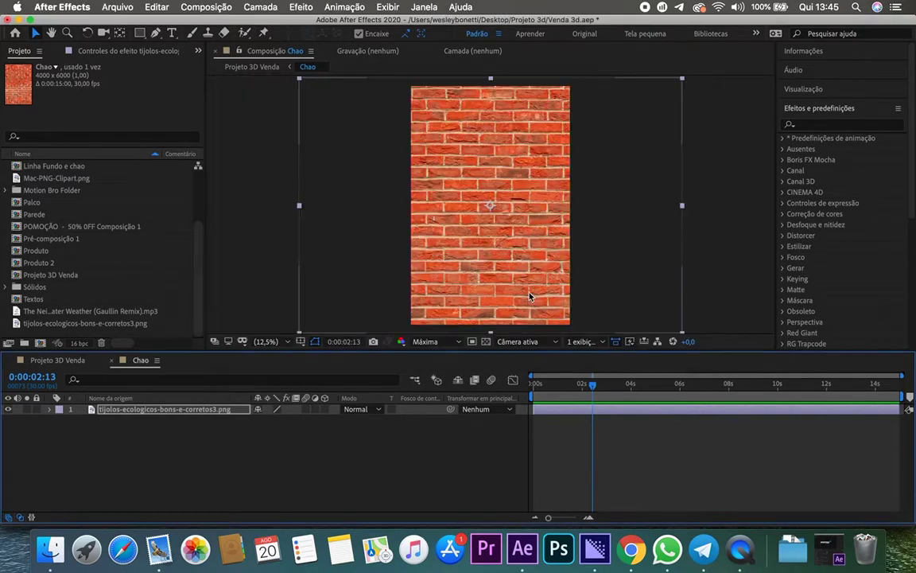
{"action": "left_click", "coordinate": [631, 549]}
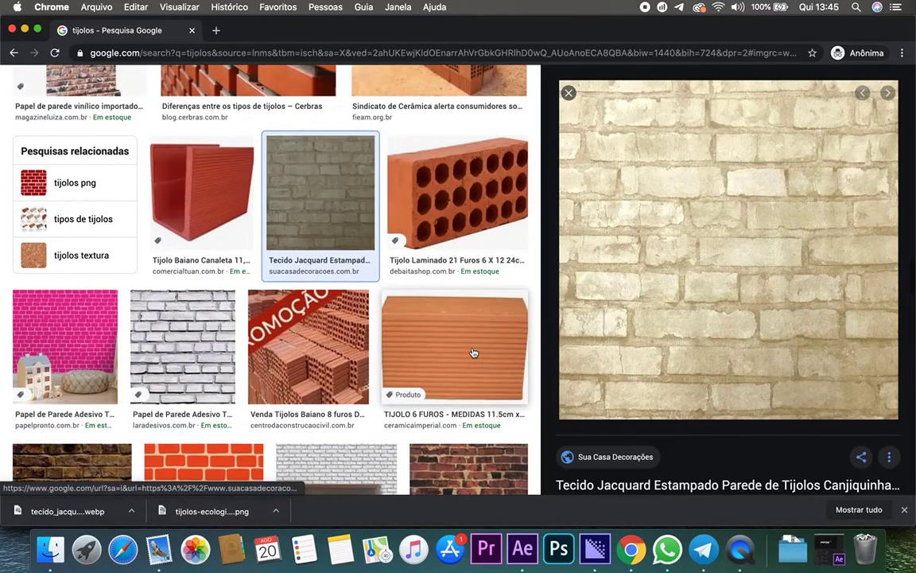
- Save the dark red brick texture image to the desktop
{"action": "scroll", "coordinate": [613, 374], "scroll_direction": "down", "scroll_amount": 10}
{"action": "left_click", "coordinate": [606, 351]}
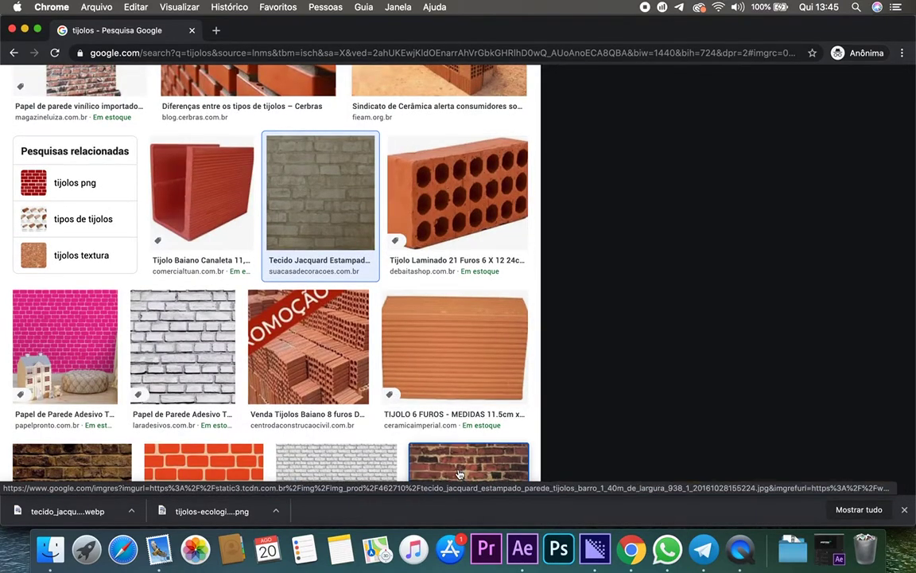
{"action": "right_click", "coordinate": [726, 273]}
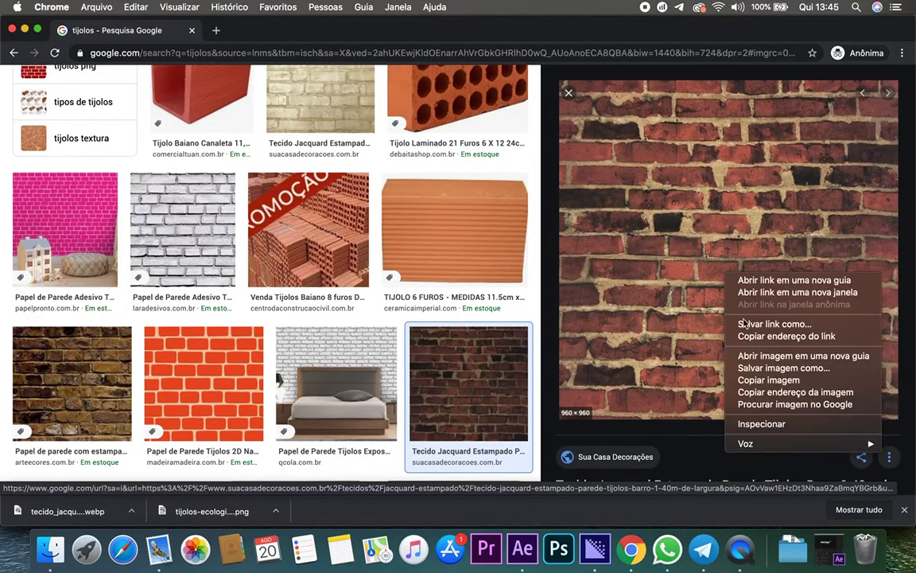
{"action": "left_click", "coordinate": [773, 369]}
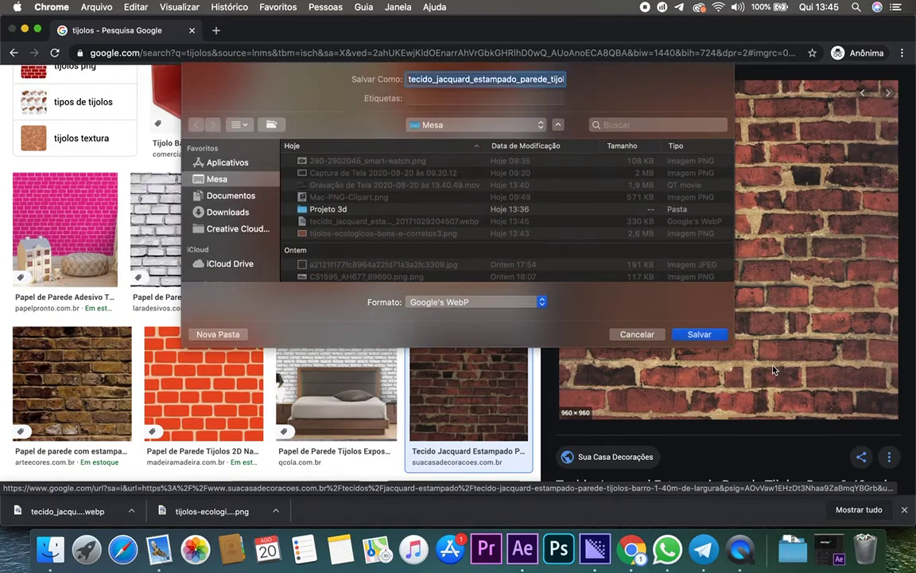
{"action": "left_click", "coordinate": [695, 329]}
- Save the minasjr red brick-wall photo as well, then return to After Effects
{"action": "scroll", "coordinate": [318, 395], "scroll_direction": "down", "scroll_amount": 1}
{"action": "scroll", "coordinate": [318, 396], "scroll_direction": "down", "scroll_amount": 5}
{"action": "scroll", "coordinate": [318, 395], "scroll_direction": "down", "scroll_amount": 4}
{"action": "scroll", "coordinate": [417, 327], "scroll_direction": "down", "scroll_amount": 4}
{"action": "scroll", "coordinate": [417, 327], "scroll_direction": "down", "scroll_amount": 4}
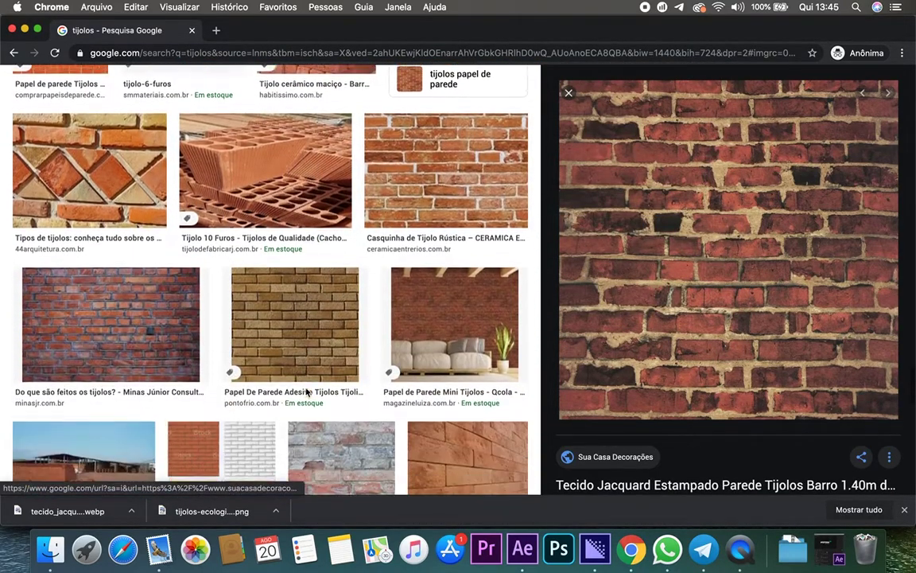
{"action": "left_click", "coordinate": [92, 331]}
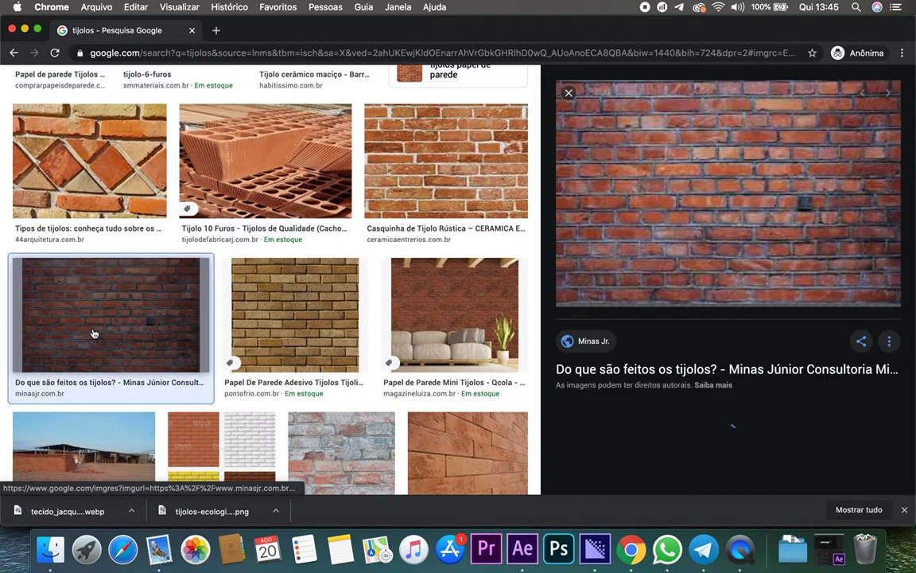
{"action": "right_click", "coordinate": [762, 206]}
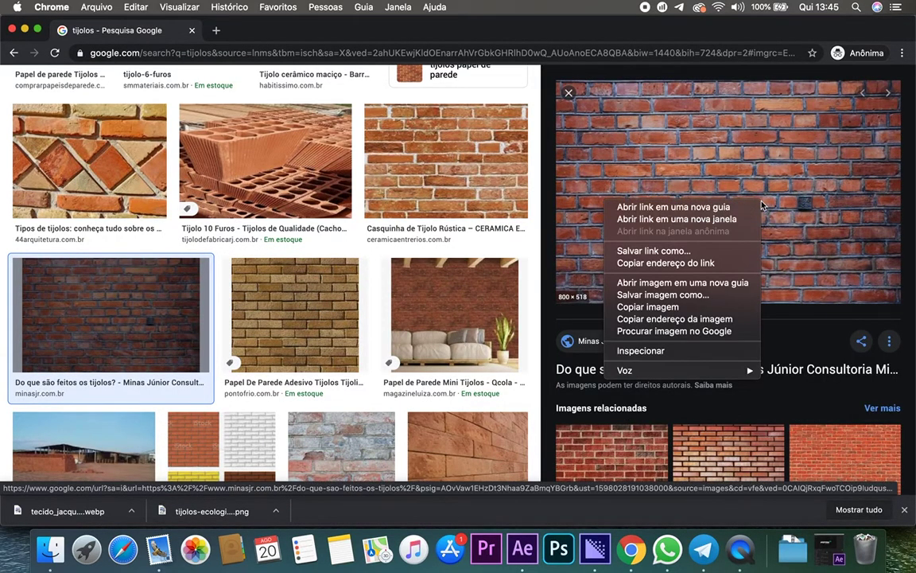
{"action": "left_click", "coordinate": [720, 299]}
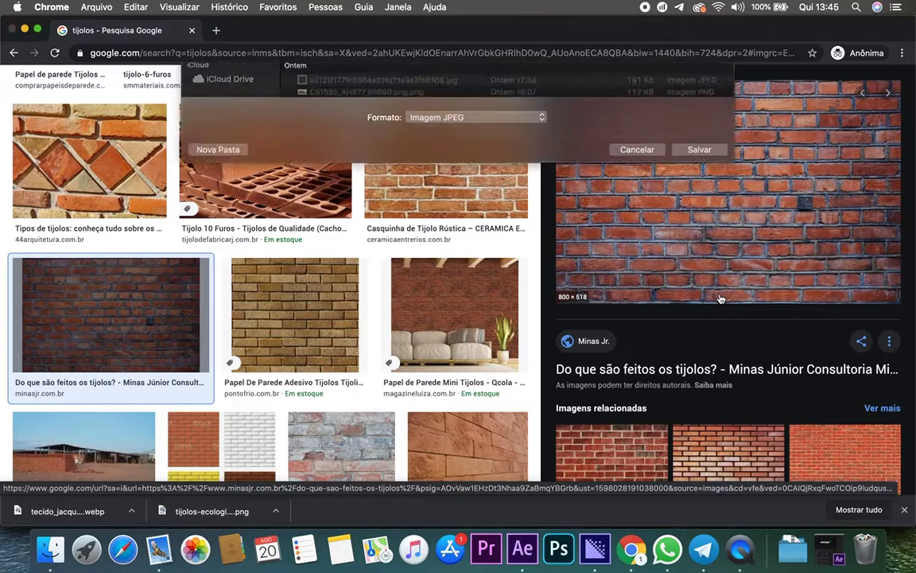
{"action": "key", "text": "Return"}
{"action": "key", "text": "super+Tab"}
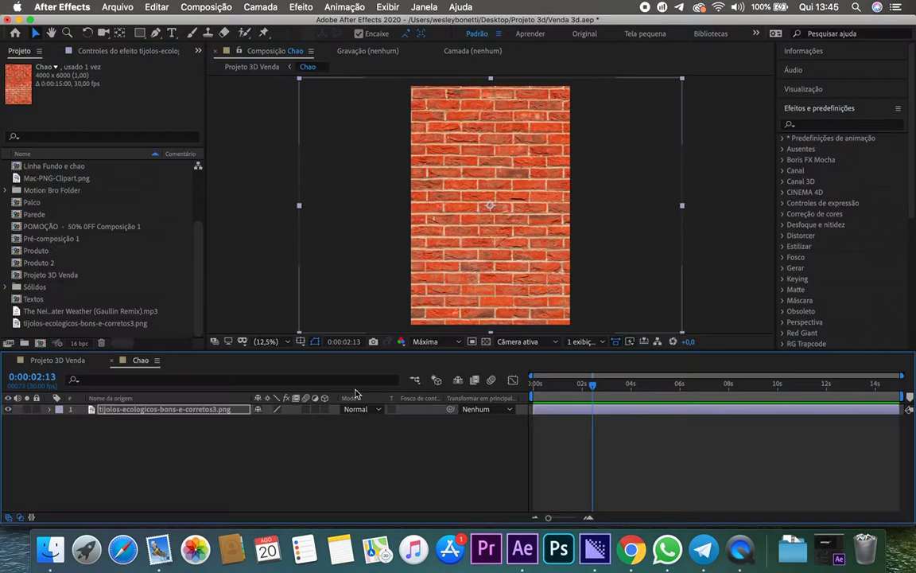
- Swap the Chao floor's tijolos-ecologicos layer for pattern-brickwall-brick-1.jpg, enlarged to fill the comp
{"action": "left_click", "coordinate": [52, 550]}
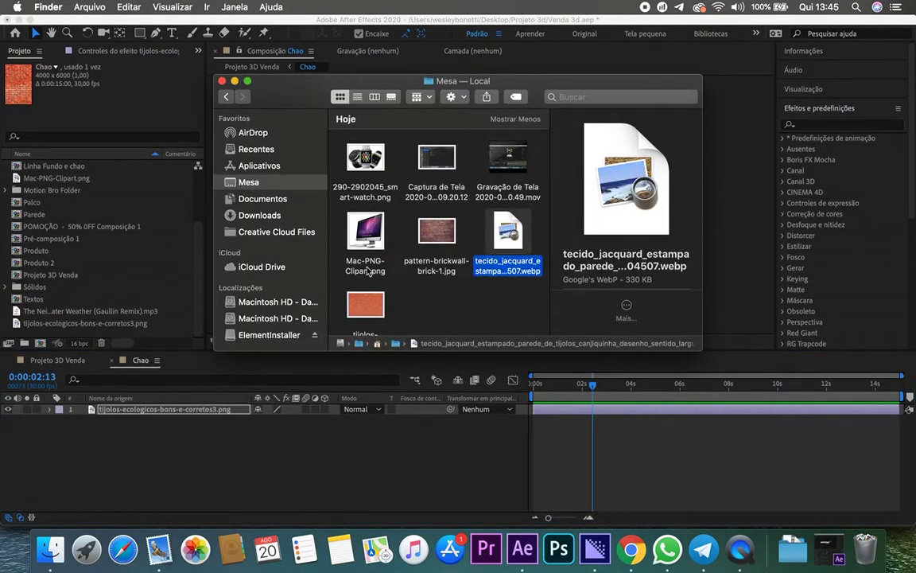
{"action": "left_click_drag", "start_coordinate": [427, 231], "coordinate": [329, 417]}
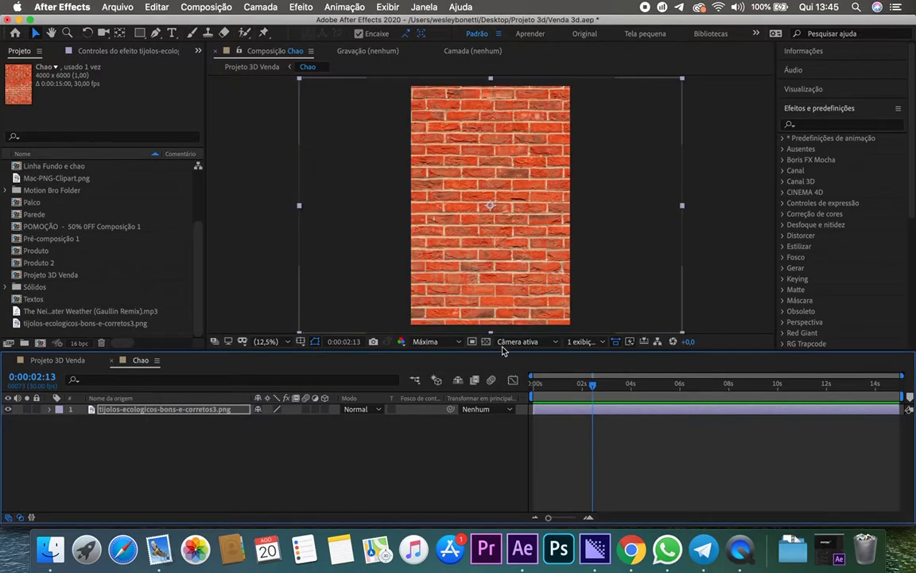
{"action": "left_click", "coordinate": [175, 422]}
{"action": "key", "text": "Delete"}
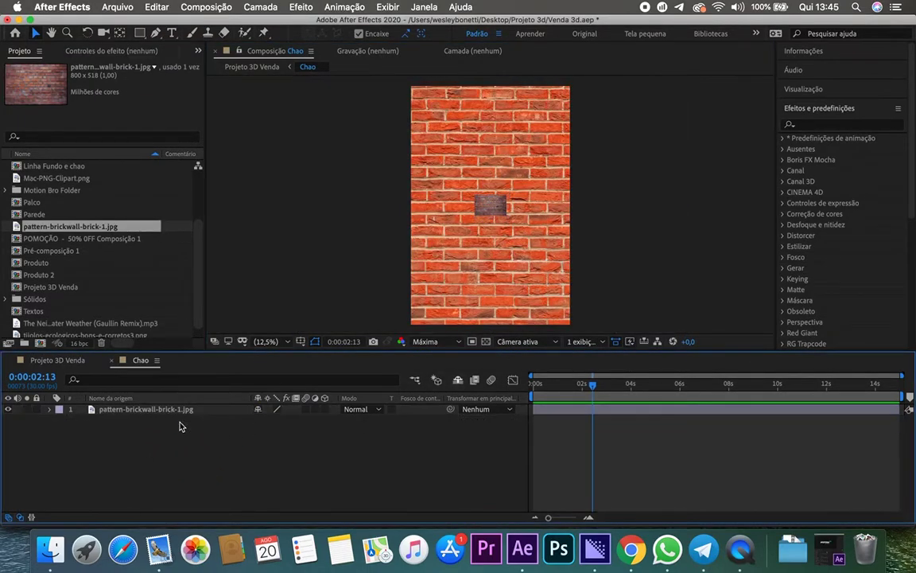
{"action": "left_click_drag", "start_coordinate": [513, 223], "coordinate": [693, 377]}
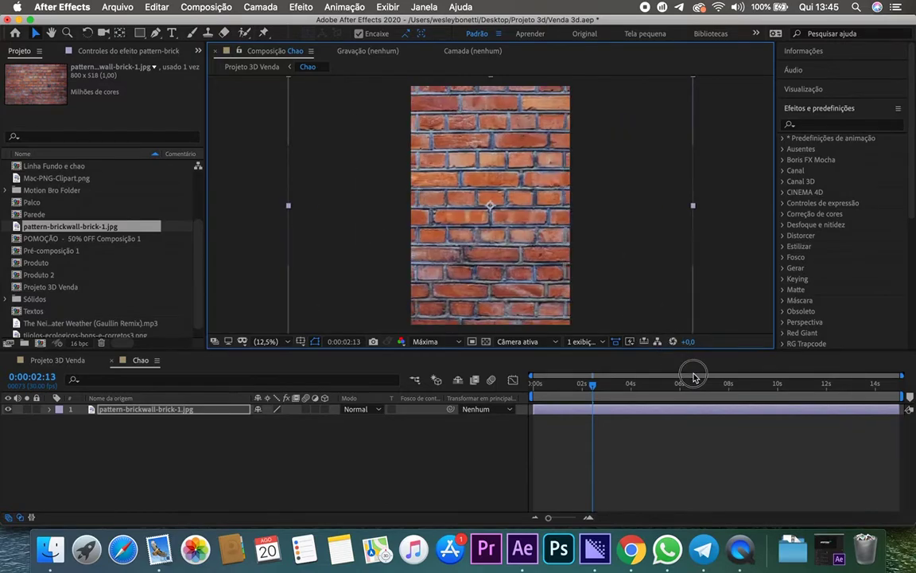
- Close the Chao comp and open the Linha Fundo e chao precomp
{"action": "left_click", "coordinate": [109, 362]}
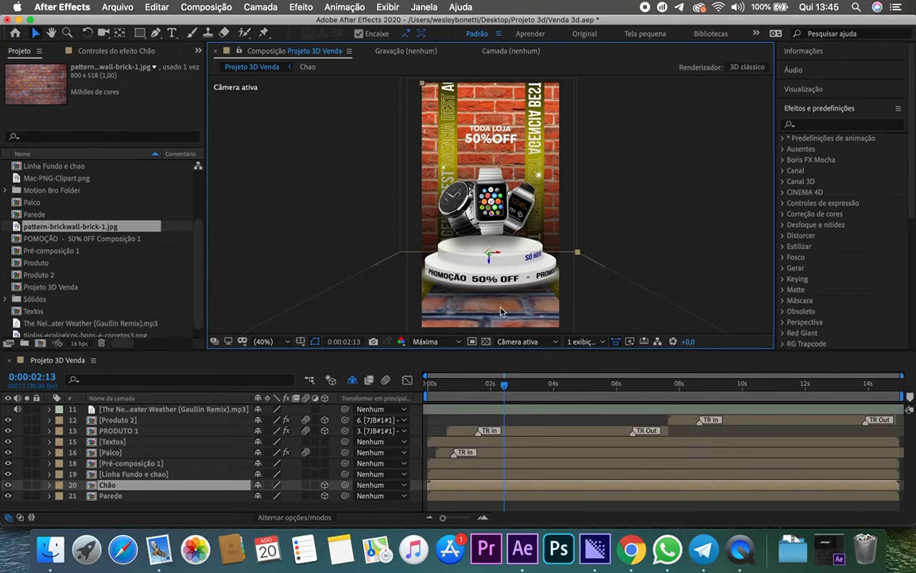
{"action": "left_click_drag", "start_coordinate": [501, 312], "coordinate": [474, 322]}
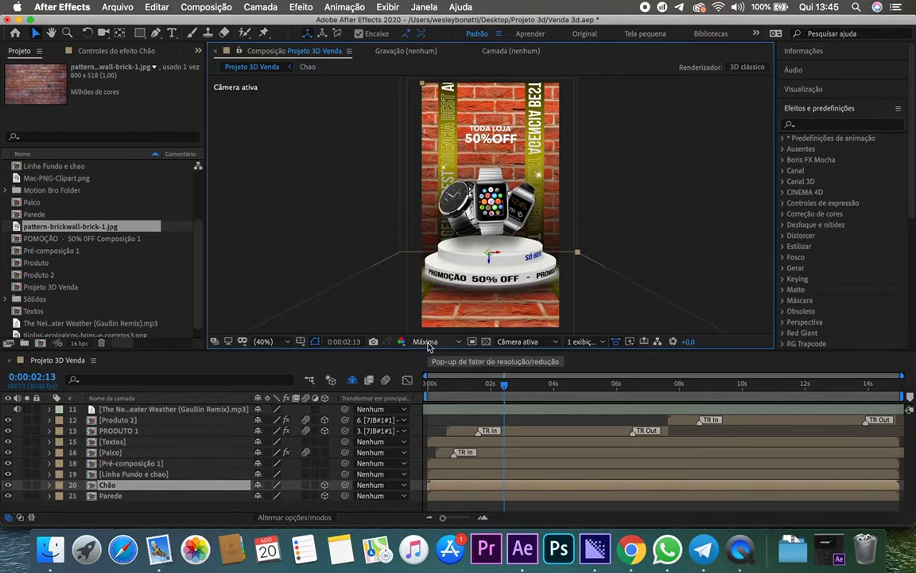
{"action": "left_click", "coordinate": [155, 476]}
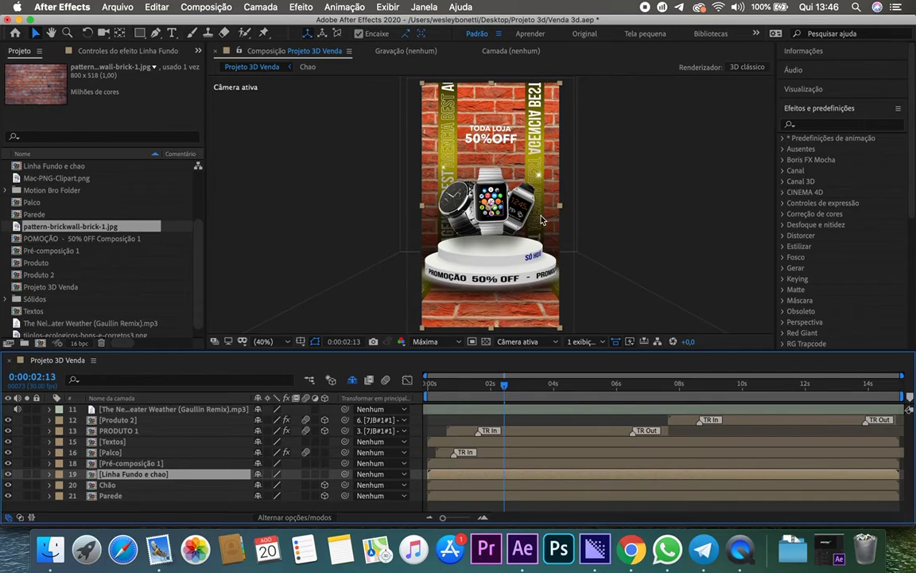
{"action": "double_click", "coordinate": [134, 474]}
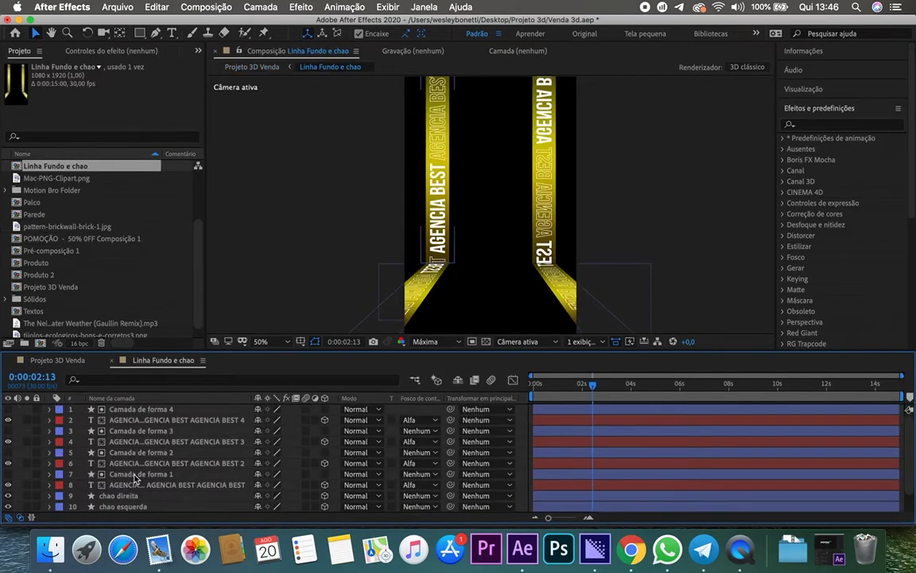
- Select the parede esquerda left wall layer in the Linha Fundo e chao precomp
{"action": "scroll", "coordinate": [215, 449], "scroll_direction": "down", "scroll_amount": 1}
{"action": "scroll", "coordinate": [215, 449], "scroll_direction": "down", "scroll_amount": 1}
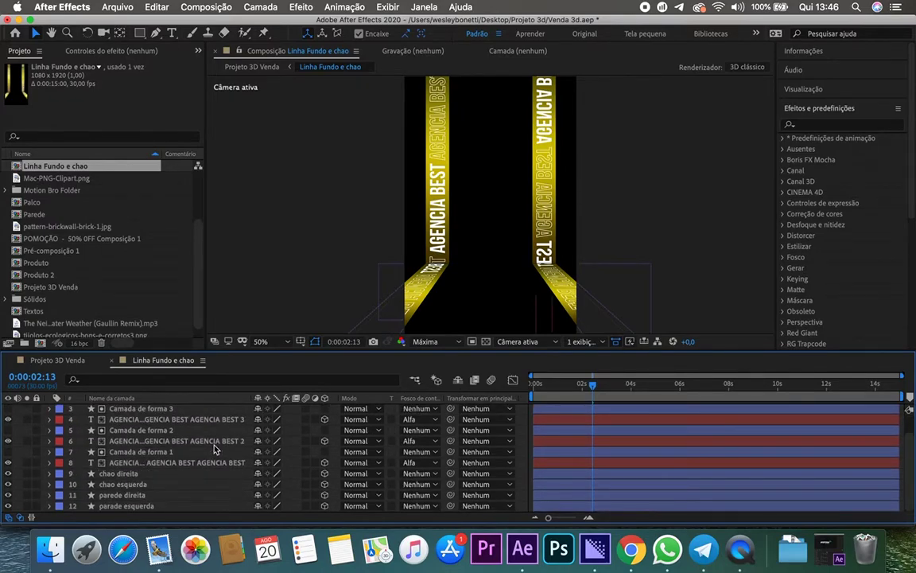
{"action": "left_click", "coordinate": [120, 507]}
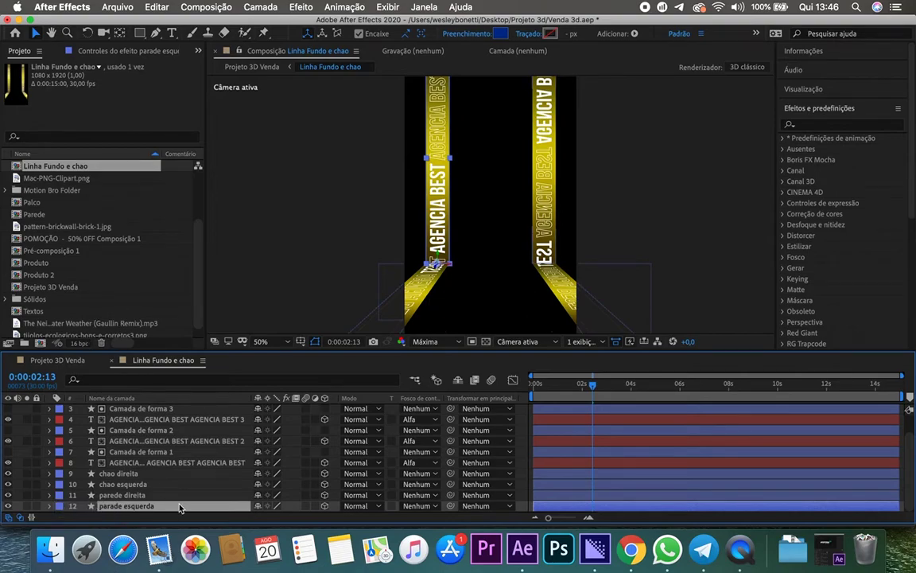
- Turn all three colour stops of the parede esquerda Gradient Overlay from yellow to blue
{"action": "left_click", "coordinate": [49, 506]}
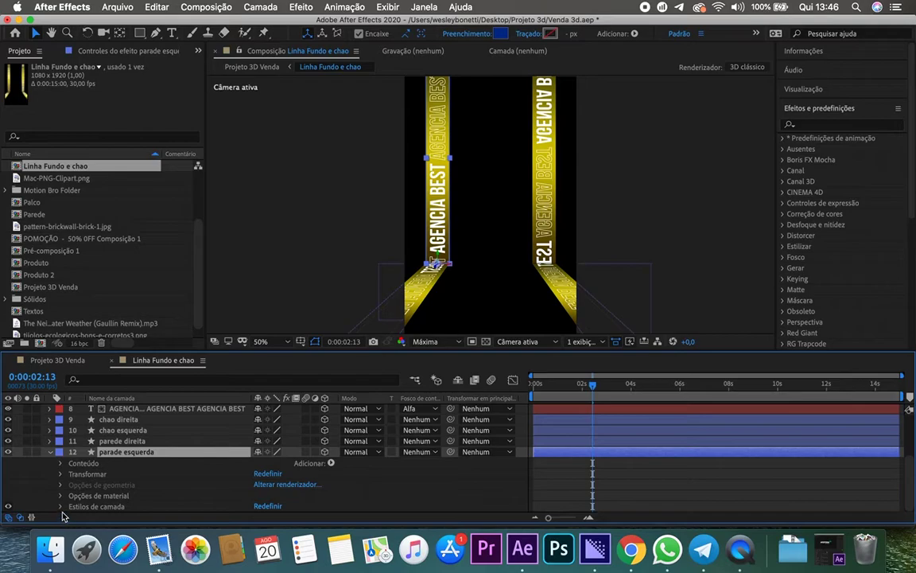
{"action": "left_click", "coordinate": [60, 507]}
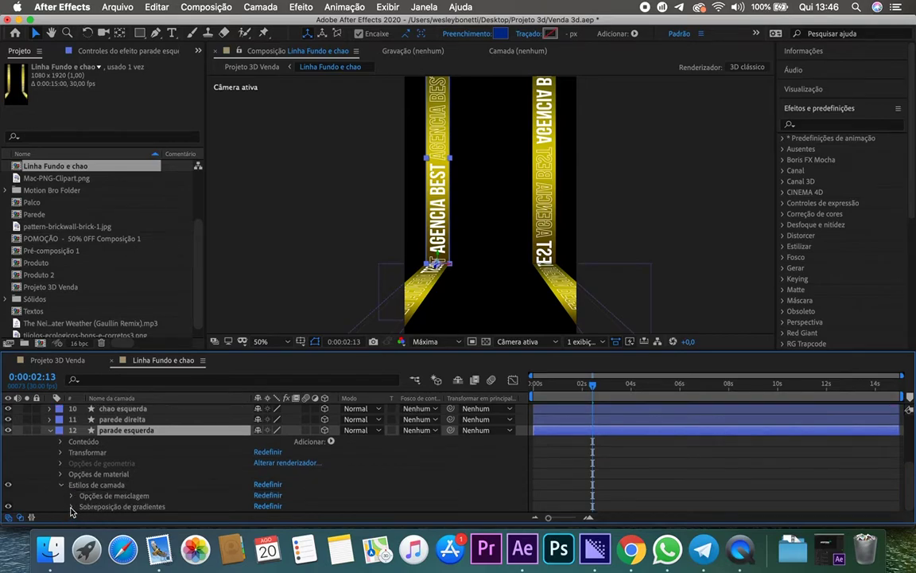
{"action": "left_click", "coordinate": [72, 507]}
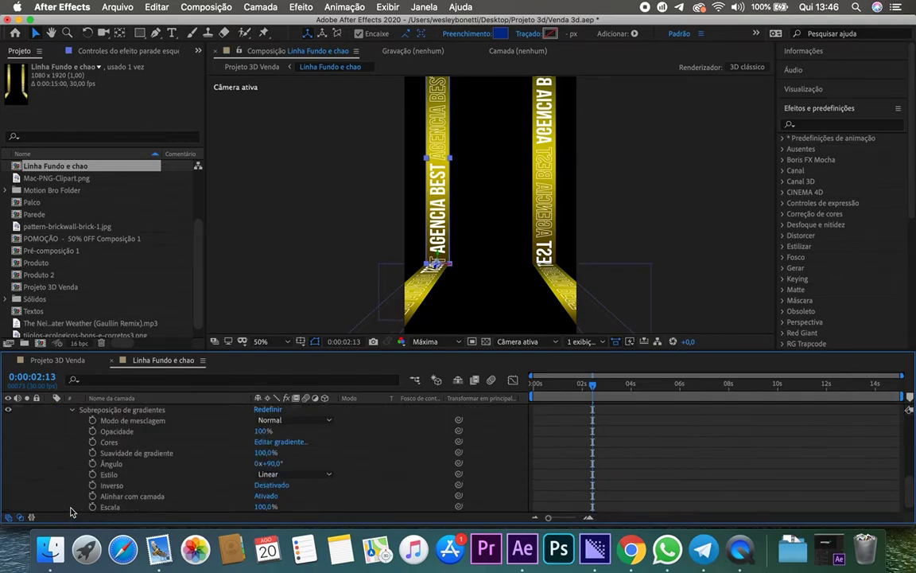
{"action": "left_click", "coordinate": [278, 443]}
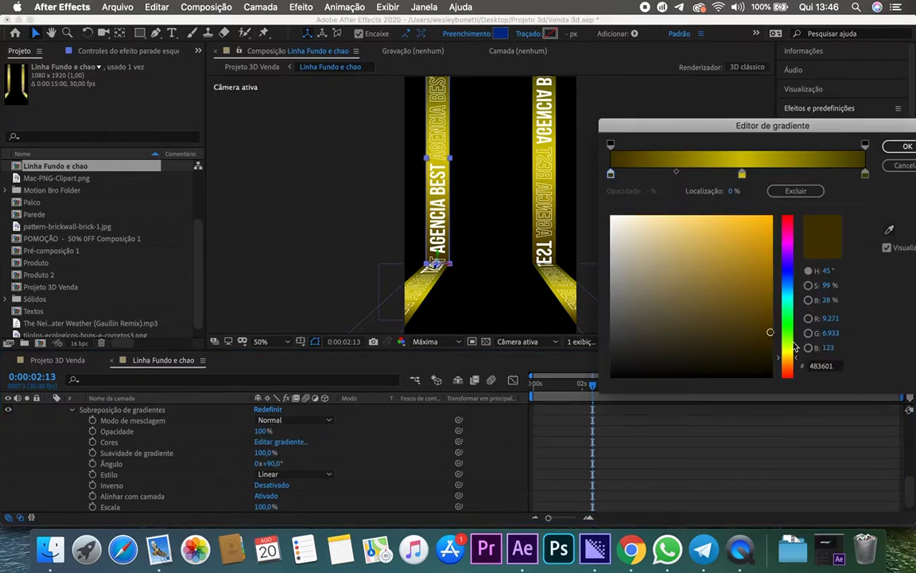
{"action": "left_click_drag", "start_coordinate": [787, 338], "coordinate": [791, 282]}
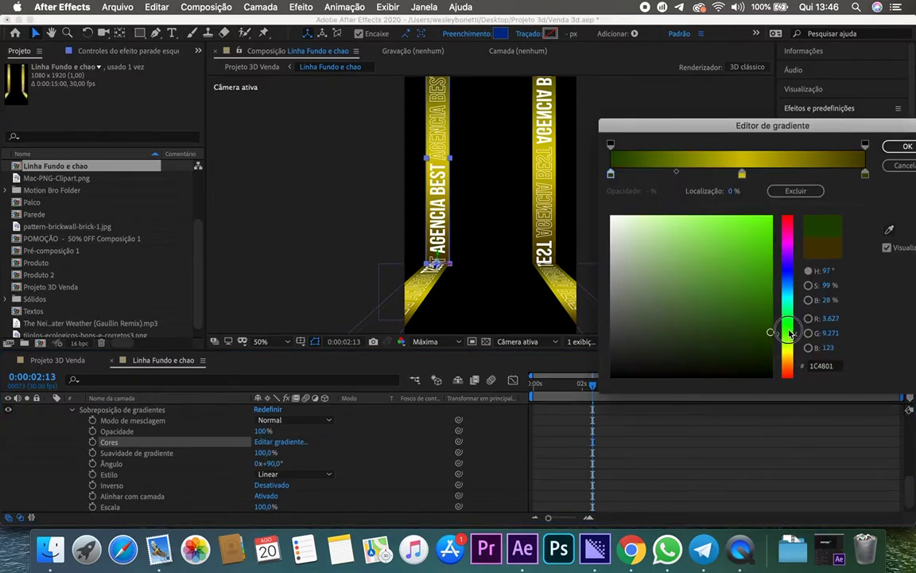
{"action": "left_click", "coordinate": [865, 174]}
{"action": "left_click_drag", "start_coordinate": [788, 321], "coordinate": [787, 276]}
{"action": "left_click", "coordinate": [741, 174]}
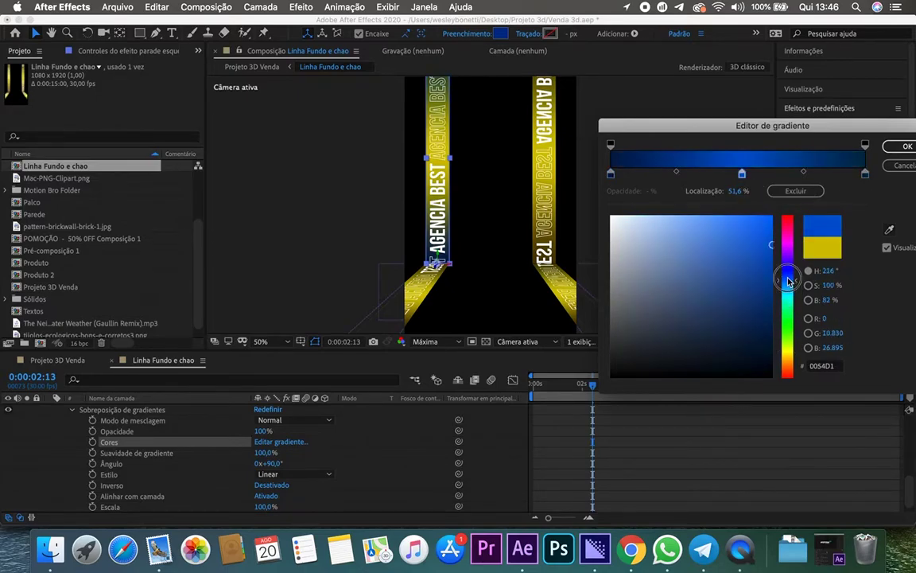
{"action": "left_click", "coordinate": [908, 146]}
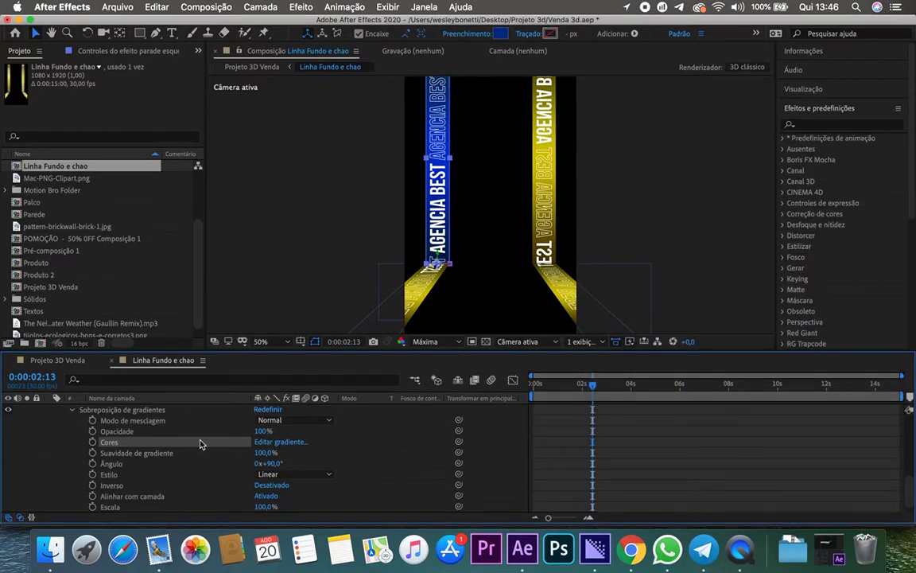
{"action": "scroll", "coordinate": [190, 441], "scroll_direction": "up", "scroll_amount": 3}
{"action": "scroll", "coordinate": [190, 441], "scroll_direction": "up", "scroll_amount": 3}
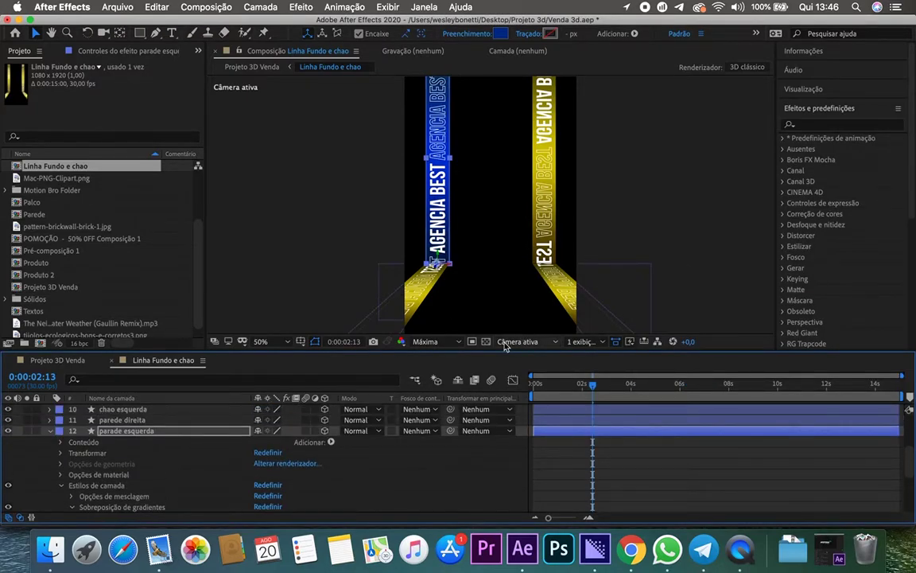
{"action": "scroll", "coordinate": [121, 417], "scroll_direction": "down", "scroll_amount": 5}
- Copy the blue gradient colours and paste them onto the parede direita right wall layer
{"action": "left_click", "coordinate": [122, 468]}
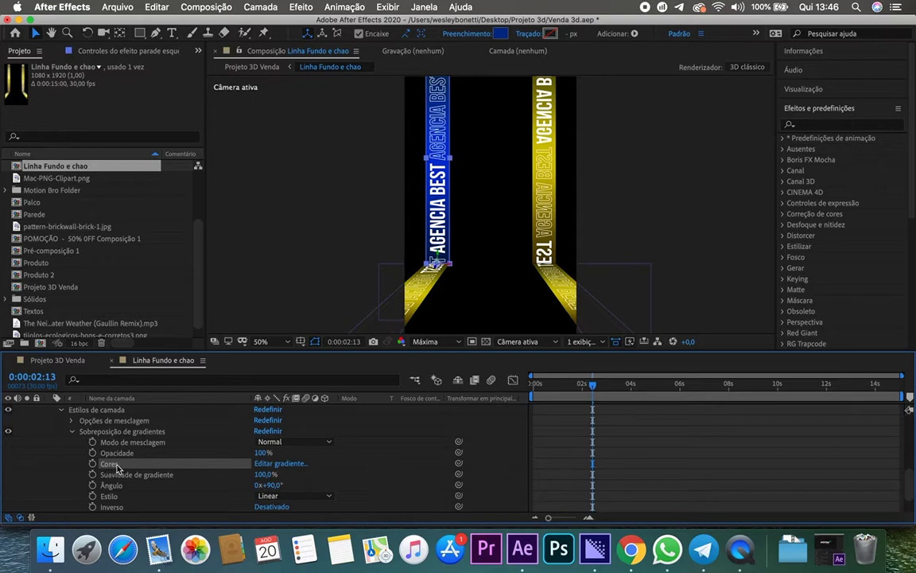
{"action": "scroll", "coordinate": [162, 468], "scroll_direction": "up", "scroll_amount": 3}
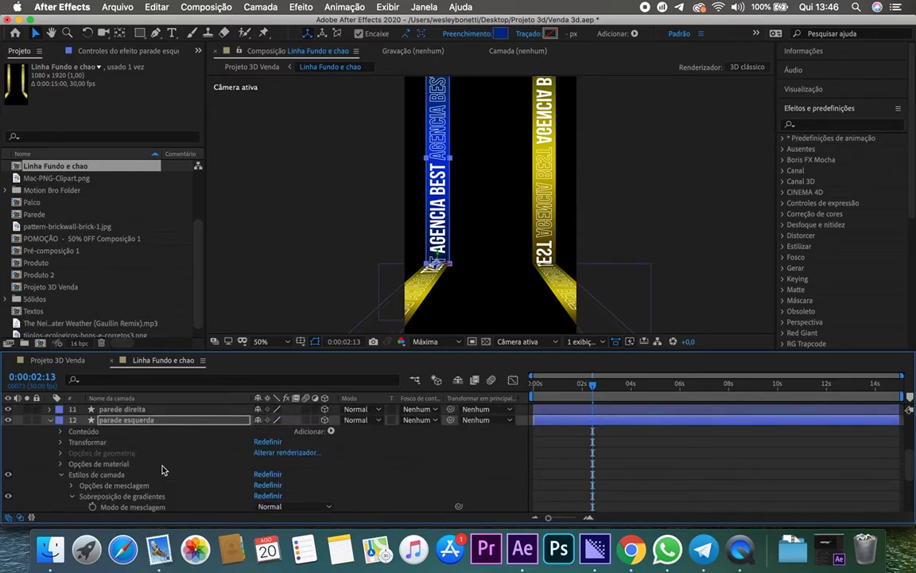
{"action": "left_click", "coordinate": [141, 410]}
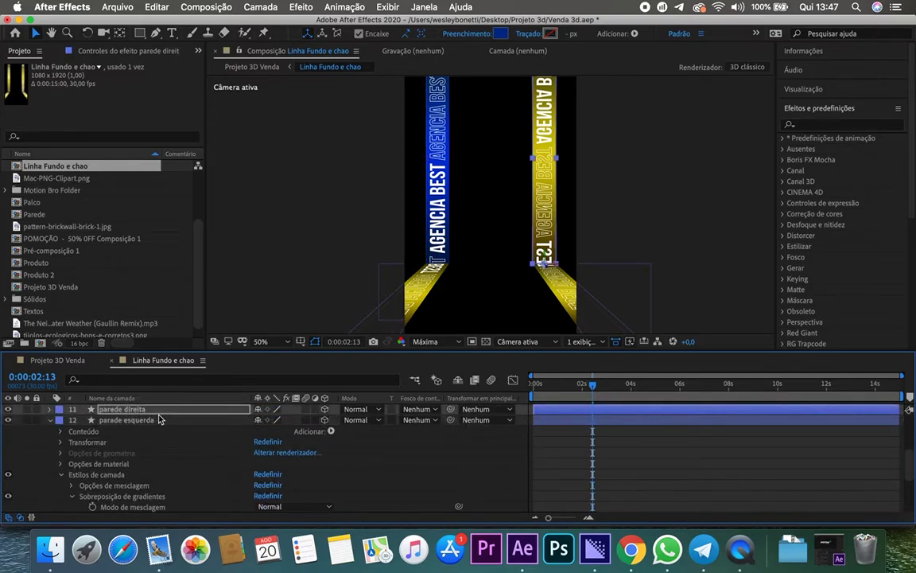
{"action": "key", "text": "ctrl+v"}
- Paste the blue gradient onto the chao esquerda and chao direita floor layers, then return to Projeto 3D Venda
{"action": "left_click", "coordinate": [49, 420]}
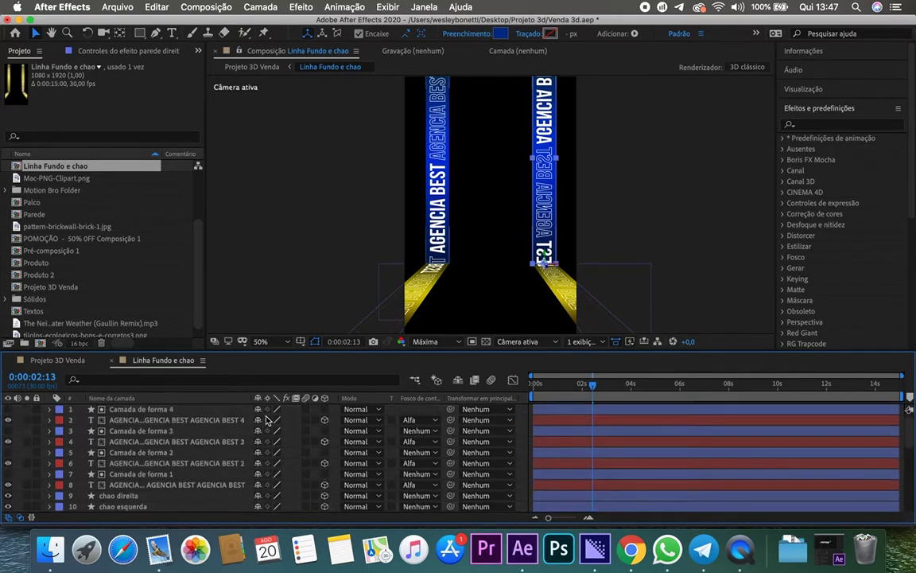
{"action": "left_click", "coordinate": [137, 485]}
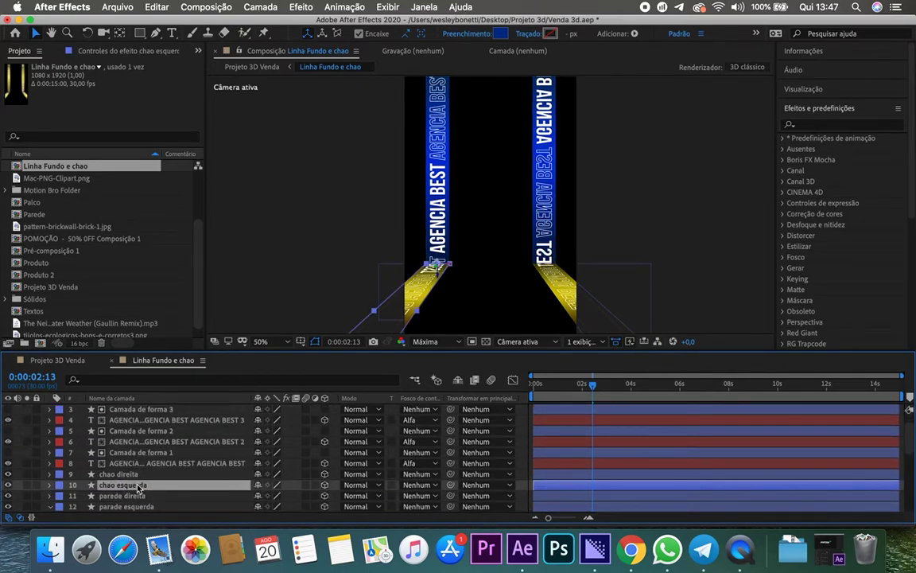
{"action": "key", "text": "ctrl+v"}
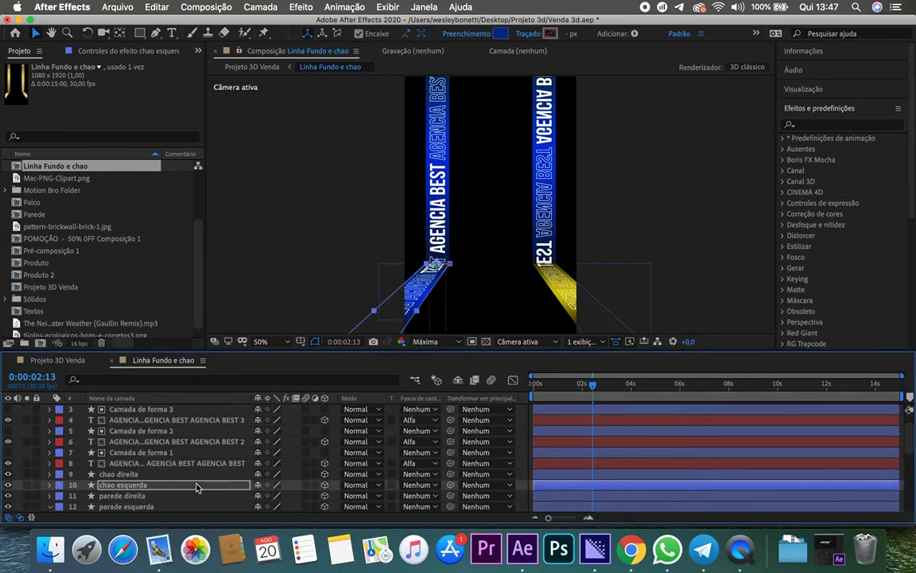
{"action": "left_click", "coordinate": [191, 474]}
{"action": "key", "text": "ctrl+v"}
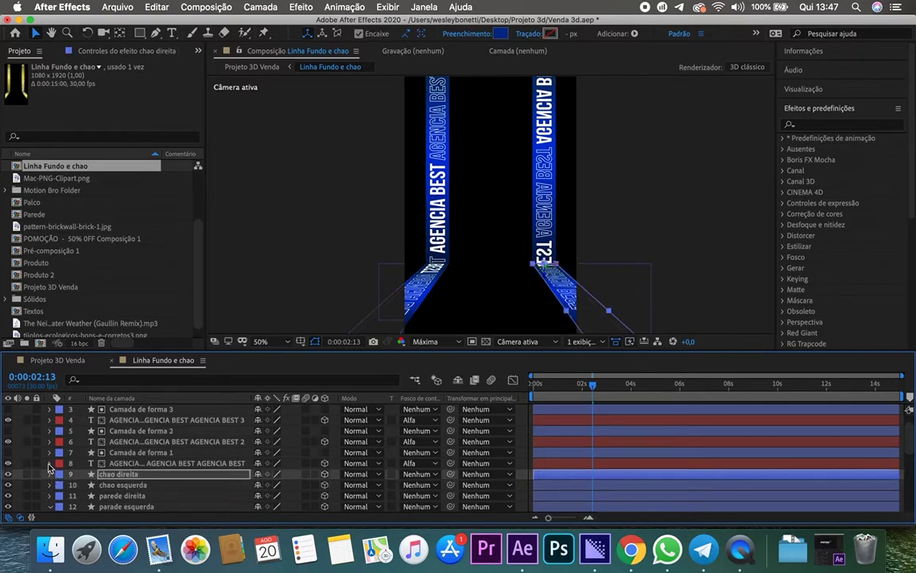
{"action": "left_click", "coordinate": [54, 362]}
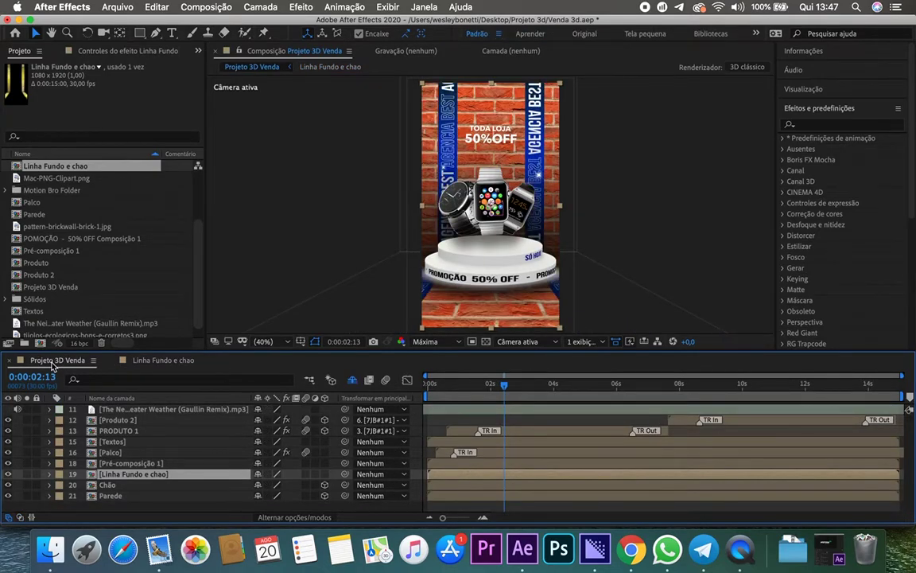
- Reopen Linha Fundo e chao, select the bottom AGENCIA BEST text layer and switch to the Type tool
{"action": "left_click", "coordinate": [131, 360]}
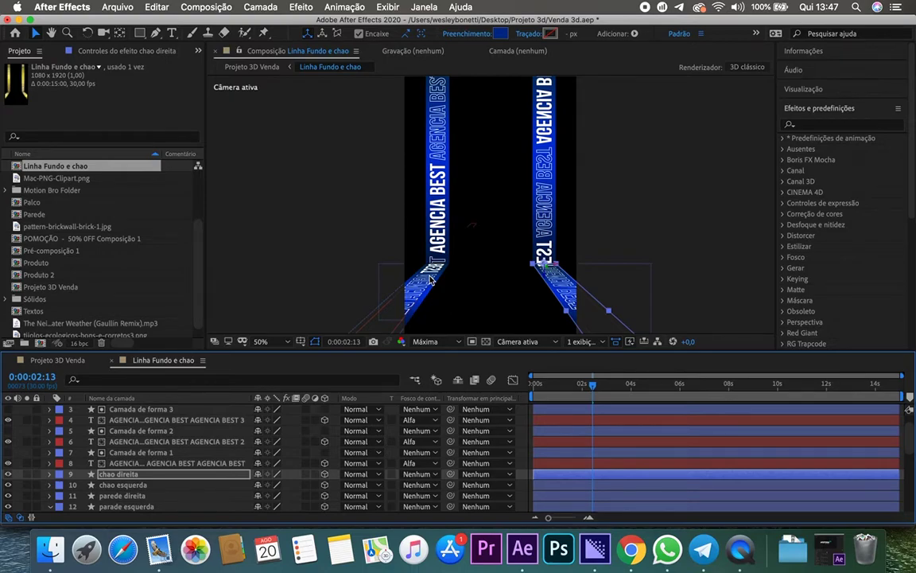
{"action": "scroll", "coordinate": [430, 279], "scroll_direction": "down", "scroll_amount": 4}
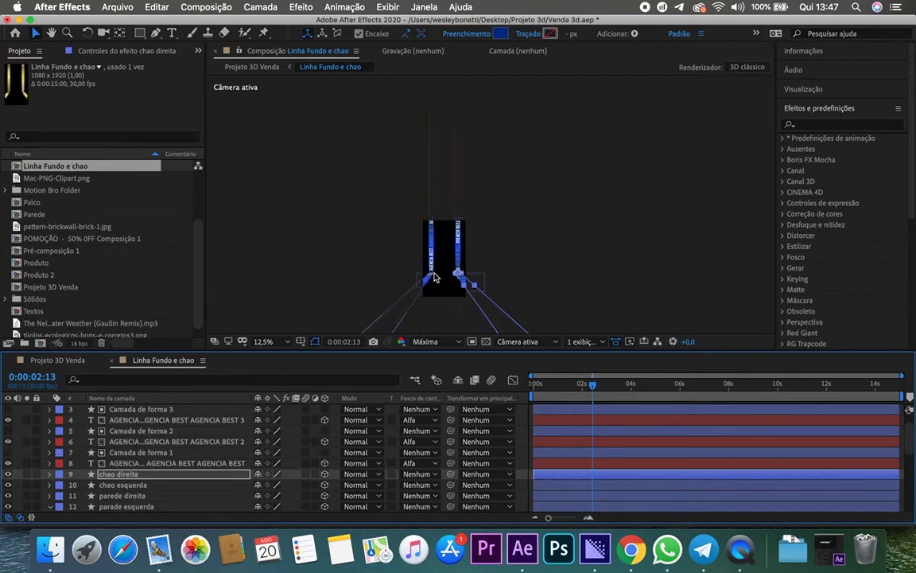
{"action": "left_click", "coordinate": [181, 464]}
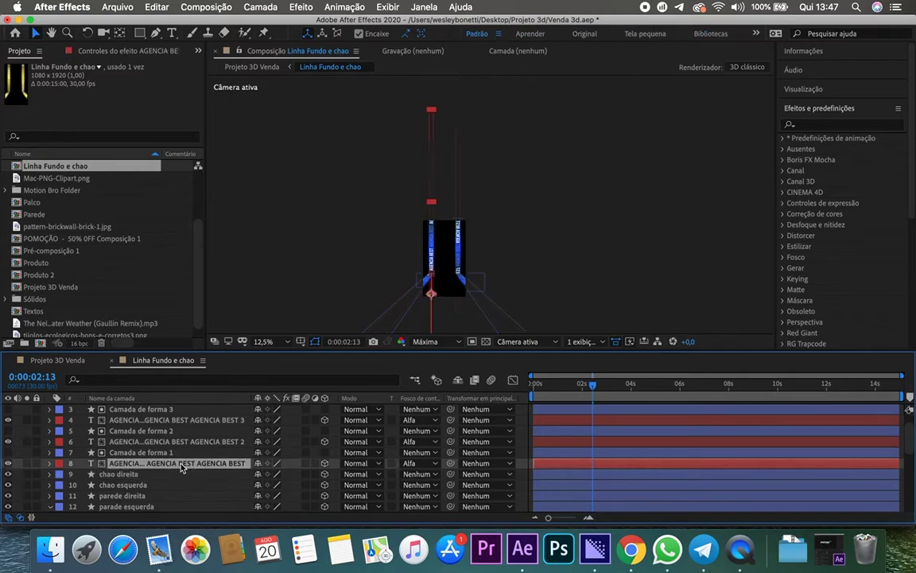
{"action": "left_click", "coordinate": [430, 259]}
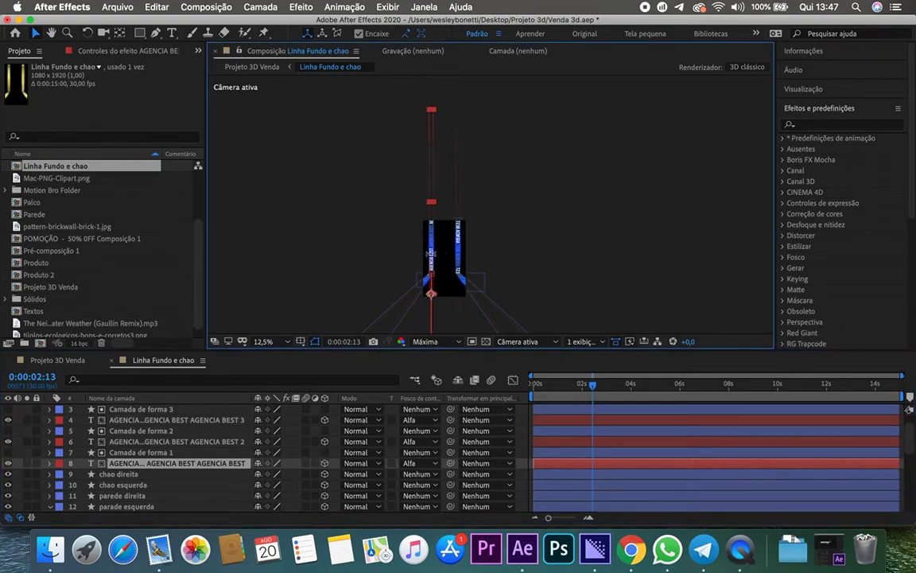
{"action": "key", "text": "super+t"}
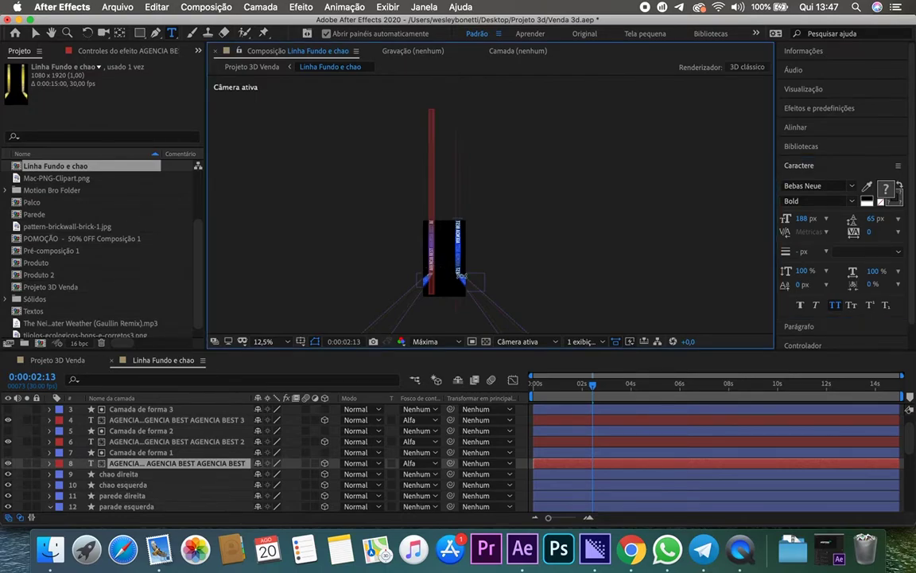
- Move the current time to 0:00:00:00 in Linha Fundo e chao
{"action": "key", "text": "Caps_Lock"}
{"action": "left_click", "coordinate": [541, 386]}
{"action": "left_click_drag", "start_coordinate": [538, 391], "coordinate": [532, 386]}
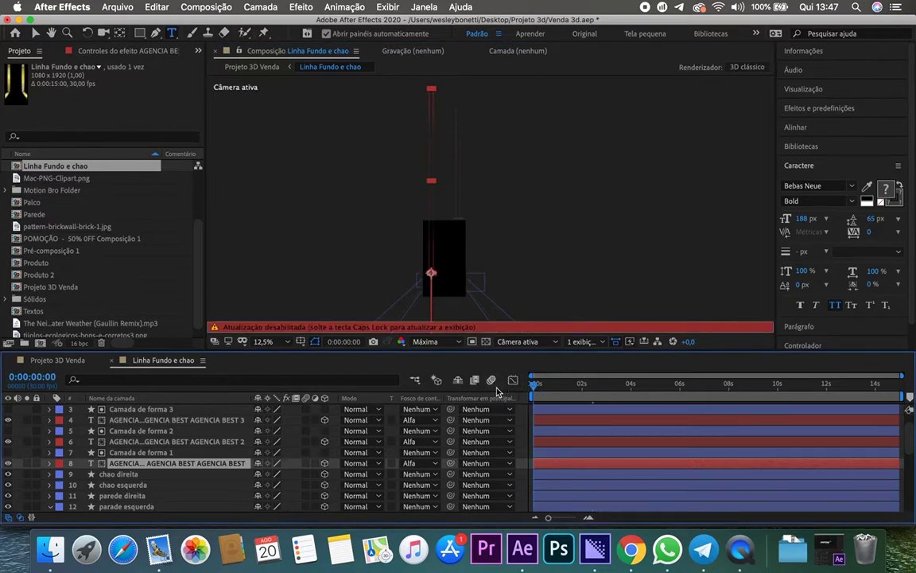
{"action": "key", "text": "Caps_Lock"}
{"action": "scroll", "coordinate": [429, 271], "scroll_direction": "up", "scroll_amount": 4}
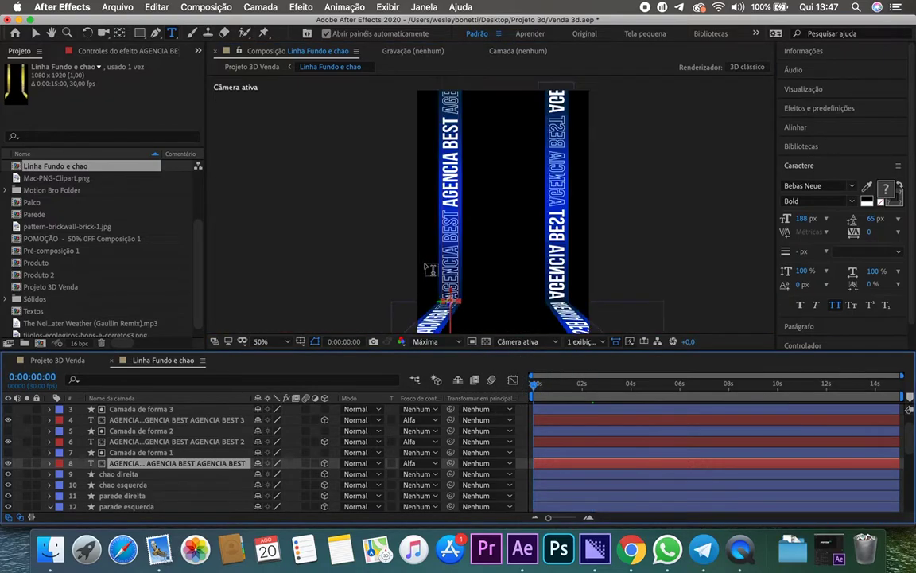
- Replace the left strip's text with TESTE as a trial, then undo it back to AGENCIA BEST
{"action": "double_click", "coordinate": [433, 267]}
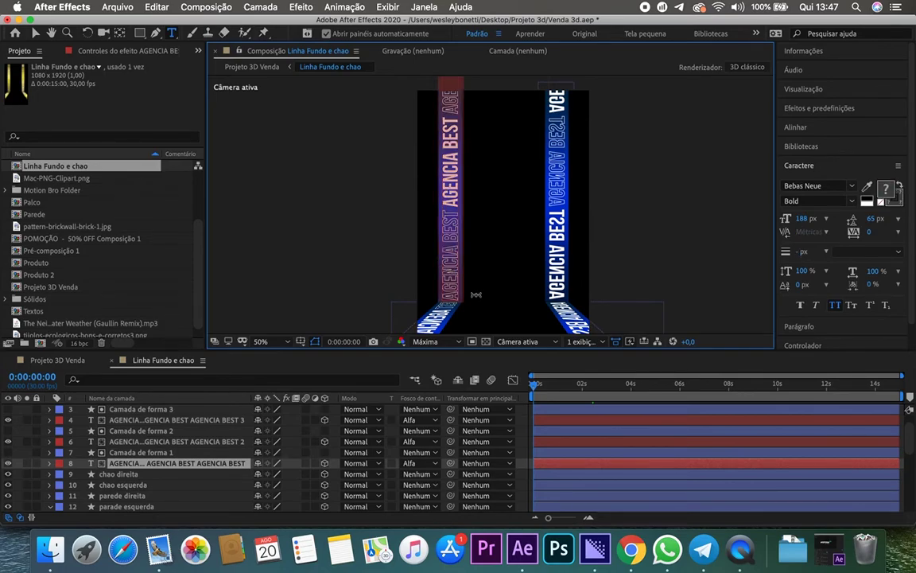
{"action": "type", "text": "TESTE"}
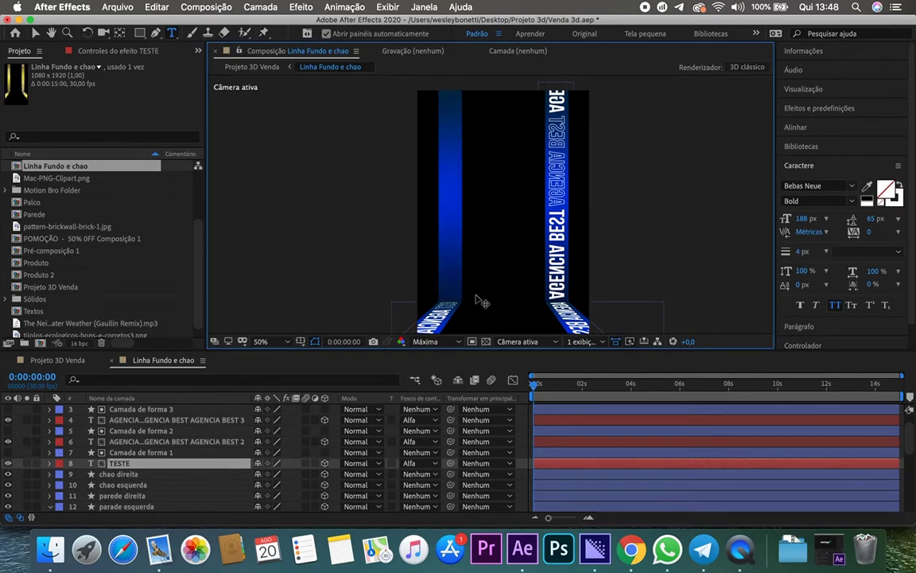
{"action": "scroll", "coordinate": [490, 265], "scroll_direction": "down", "scroll_amount": 1}
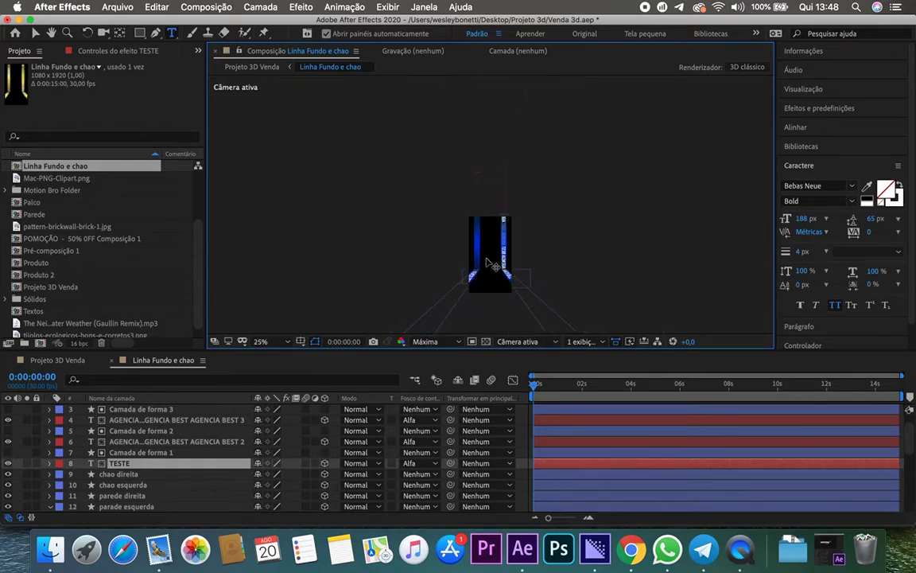
{"action": "scroll", "coordinate": [491, 265], "scroll_direction": "down", "scroll_amount": 2}
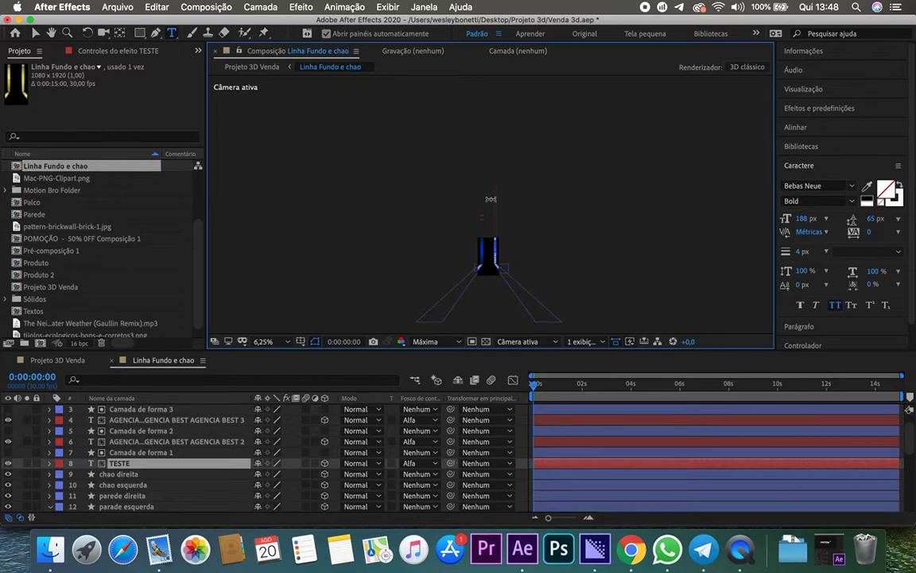
{"action": "key", "text": "super+v"}
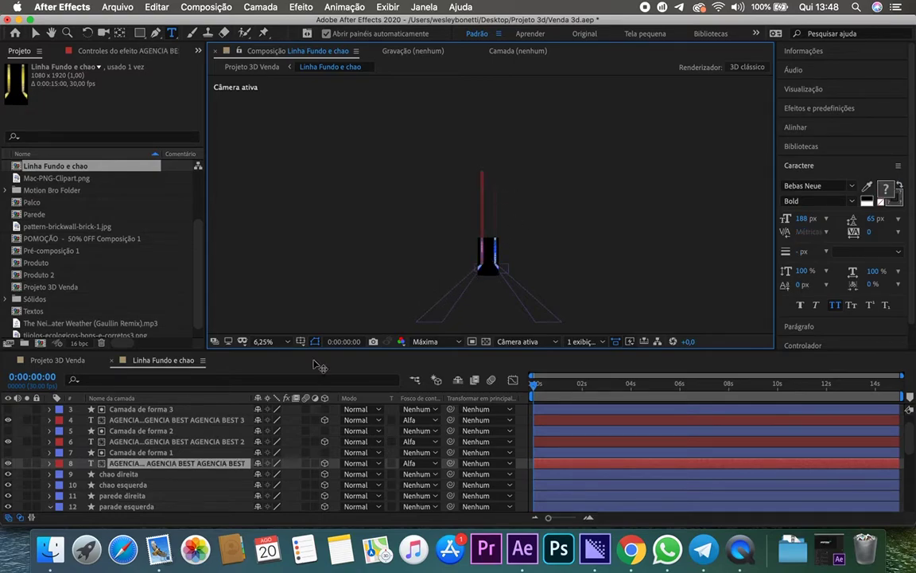
{"action": "right_click", "coordinate": [147, 462]}
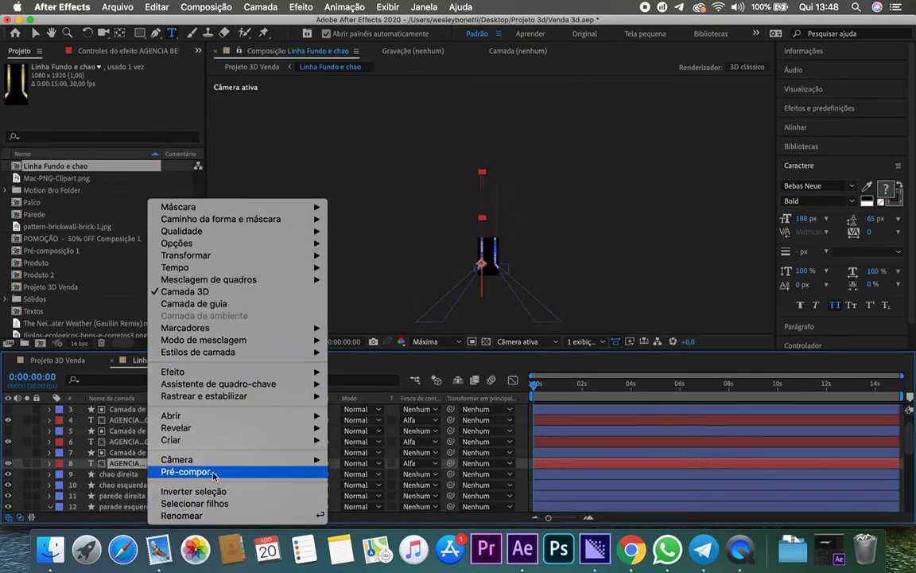
{"action": "left_click", "coordinate": [189, 471]}
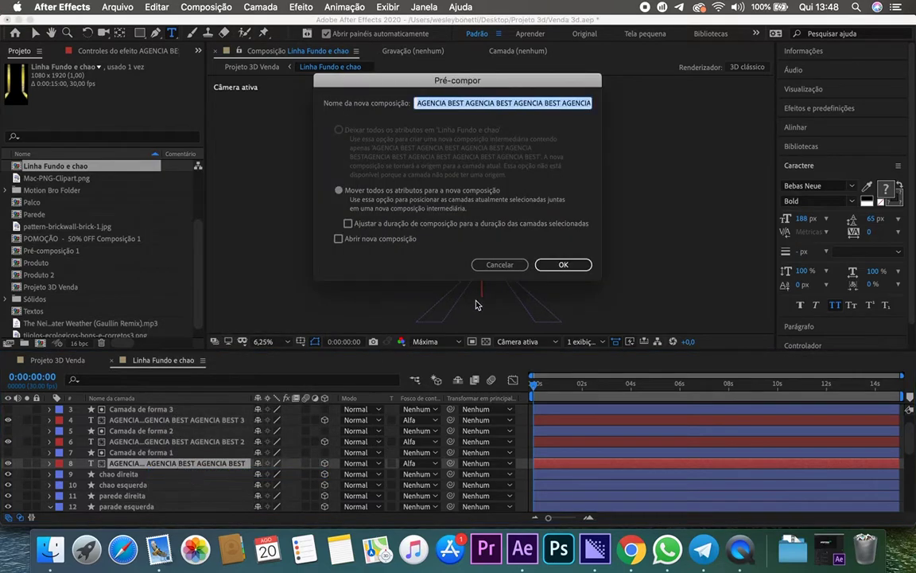
{"action": "left_click", "coordinate": [562, 264]}
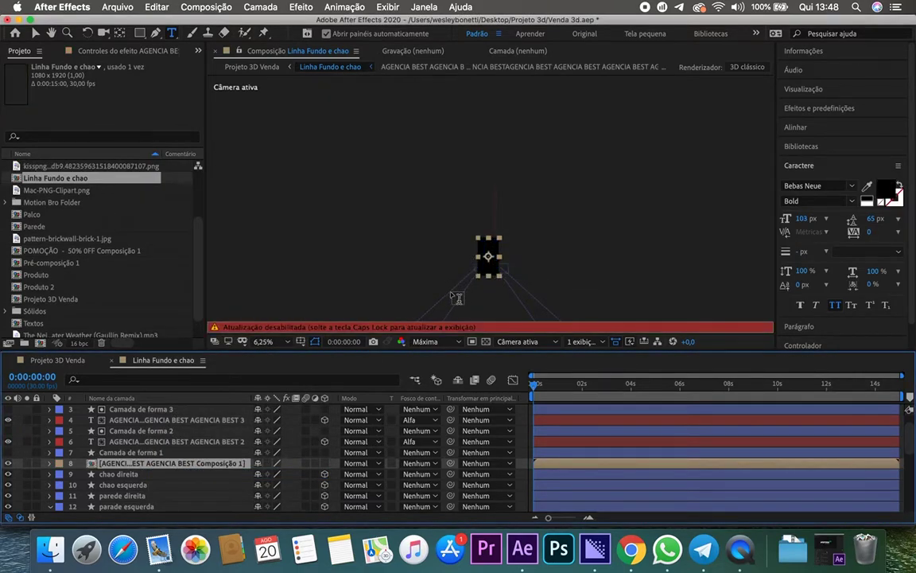
{"action": "key", "text": "Caps_Lock"}
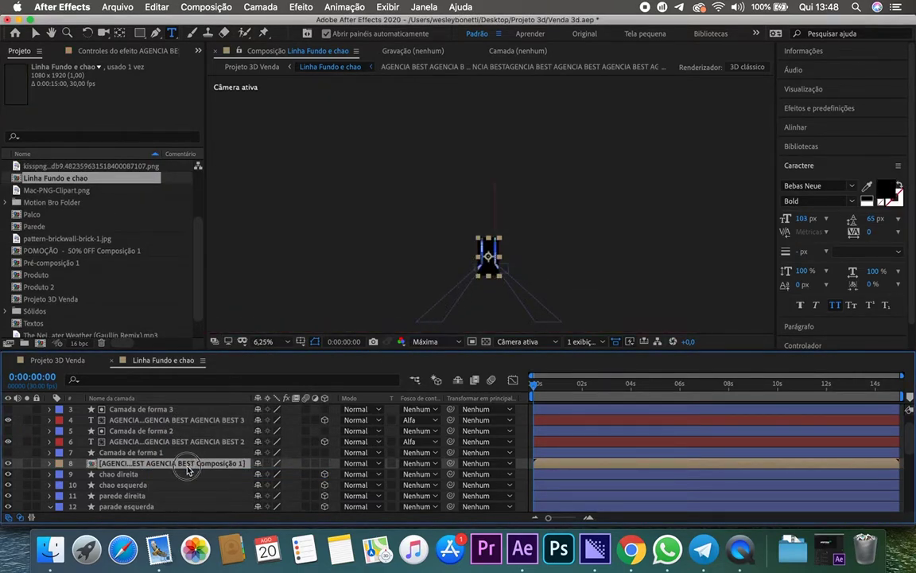
{"action": "double_click", "coordinate": [189, 469]}
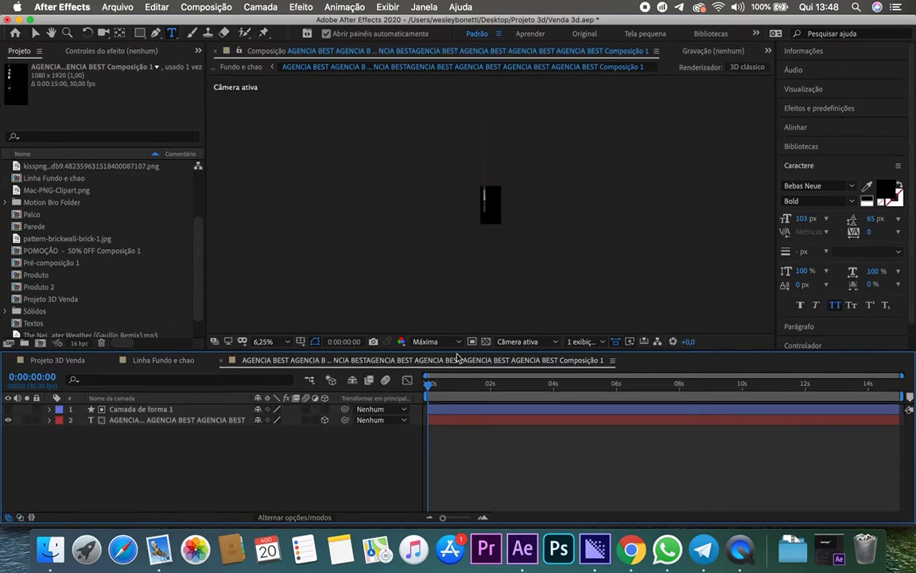
{"action": "left_click", "coordinate": [198, 421]}
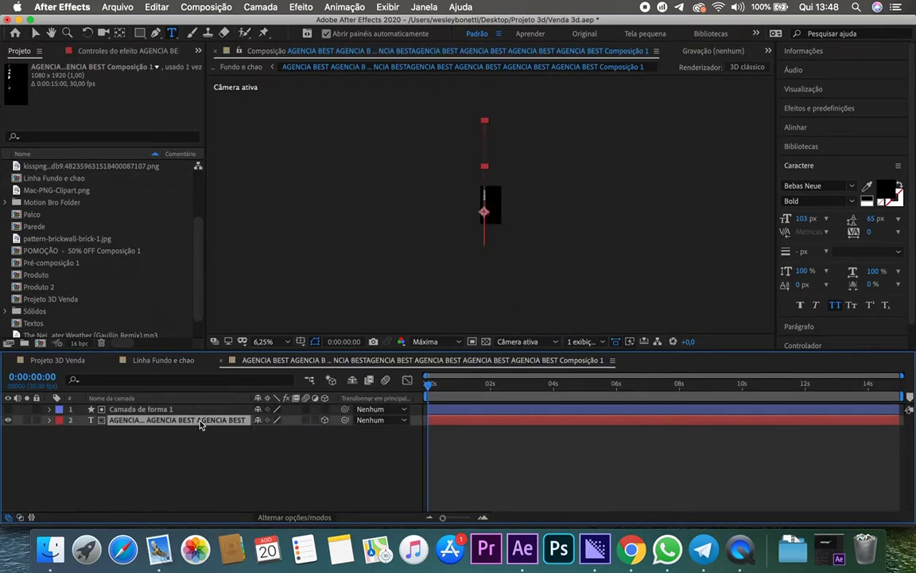
{"action": "key", "text": "super+w"}
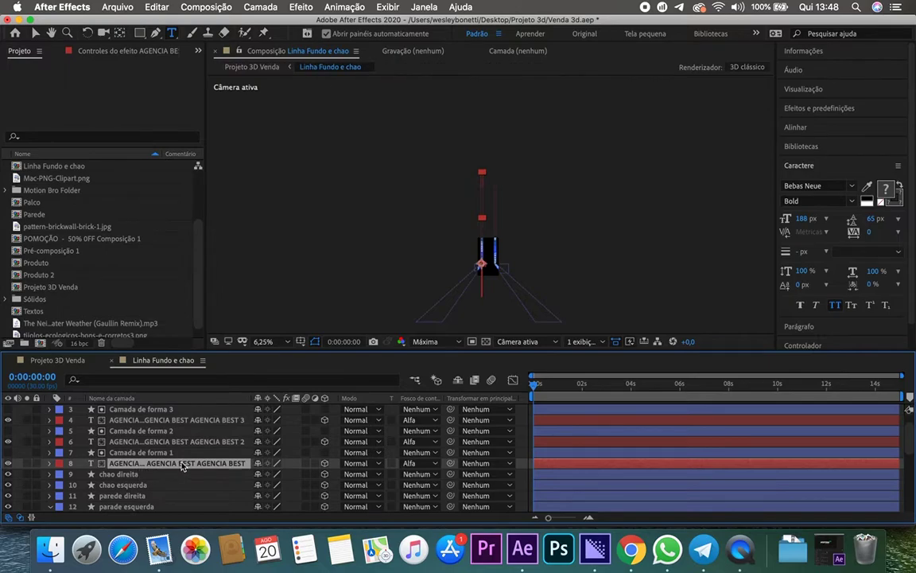
- Replace the left strip's AGENCIA BEST text with TESTE
{"action": "scroll", "coordinate": [462, 253], "scroll_direction": "up", "scroll_amount": 5}
{"action": "scroll", "coordinate": [462, 253], "scroll_direction": "down", "scroll_amount": 4}
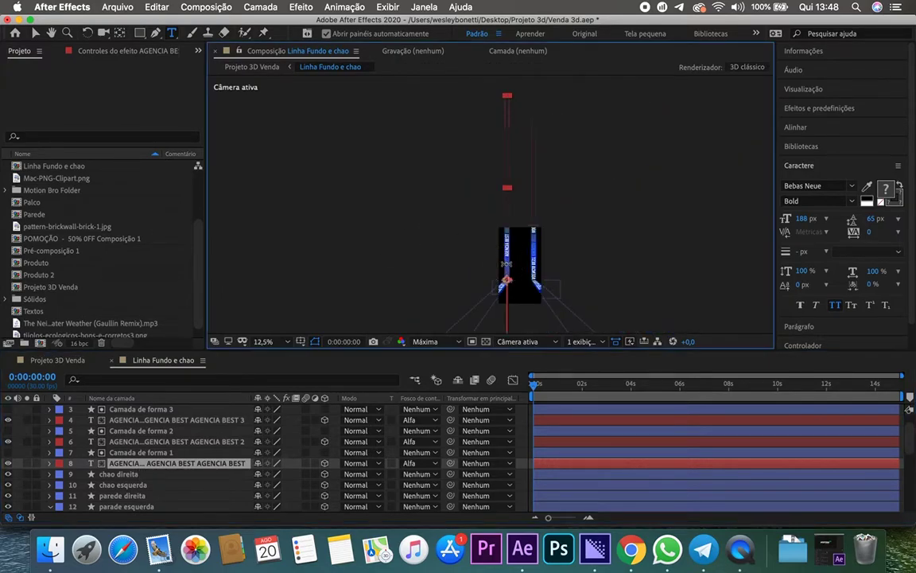
{"action": "left_click_drag", "start_coordinate": [506, 263], "coordinate": [481, 281]}
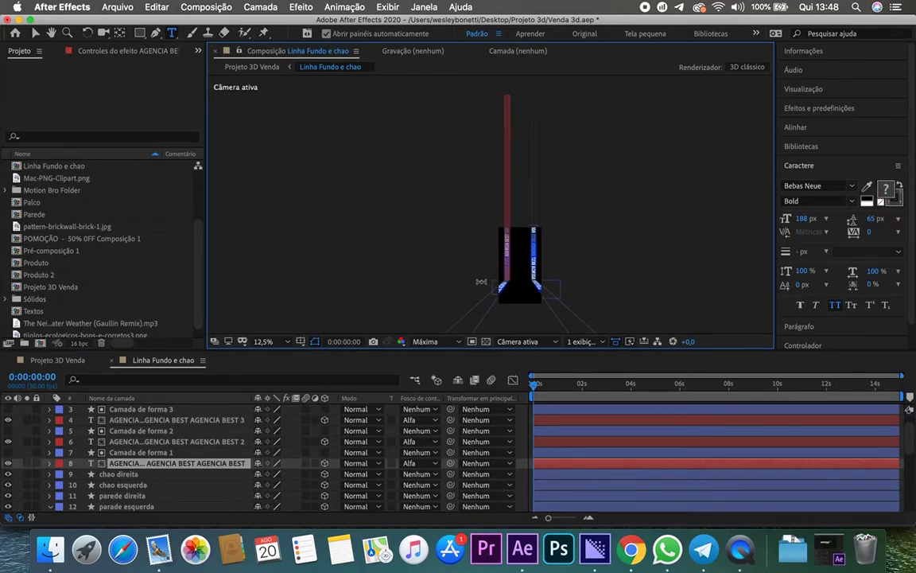
{"action": "type", "text": "TESTE"}
{"action": "key", "text": "Return"}
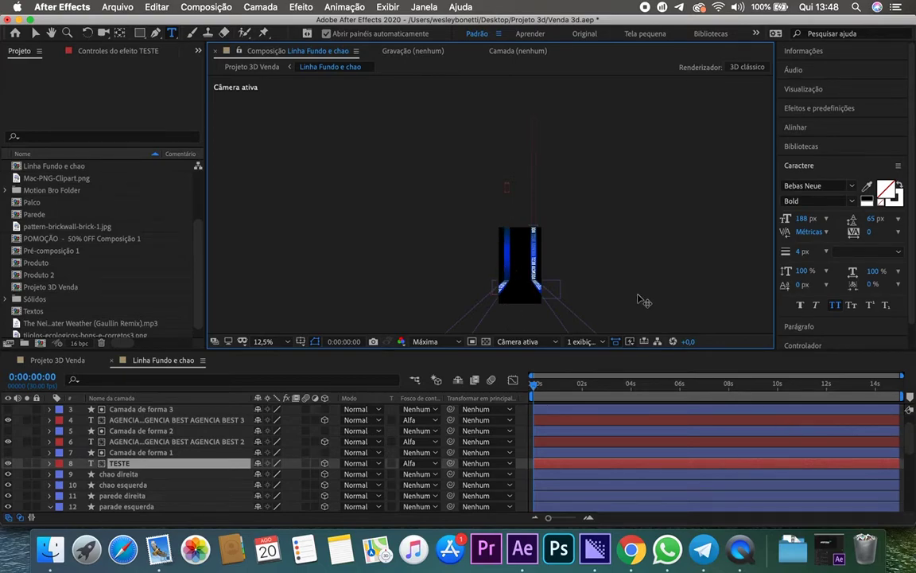
- Fill the strip with TESTE repeated eight times and stretch its text box upward to fit
{"action": "left_click_drag", "start_coordinate": [508, 192], "coordinate": [522, 207]}
{"action": "key", "text": "ctrl+z"}
{"action": "type", "text": "TESTE"}
{"action": "type", "text": " TESTE"}
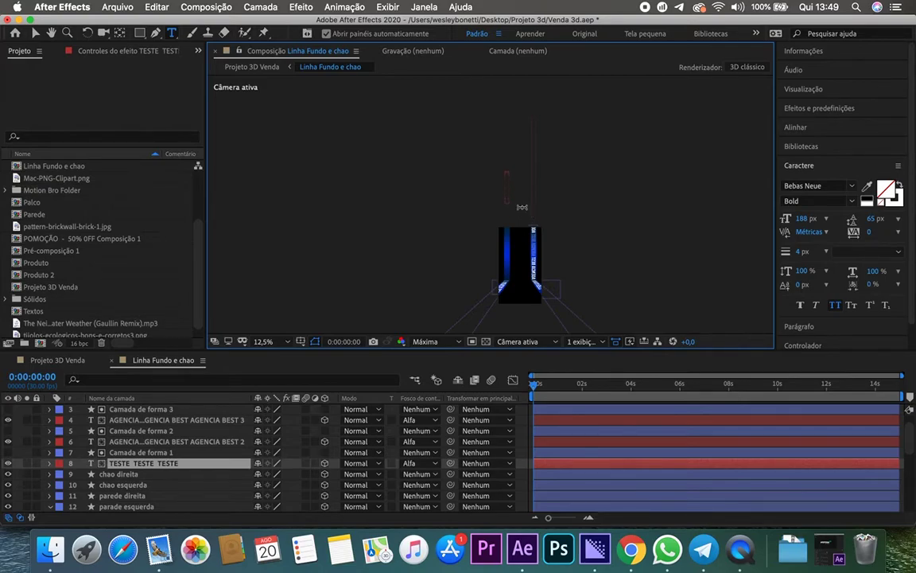
{"action": "type", "text": " TESTE"}
{"action": "type", "text": " TESTE"}
{"action": "type", "text": " TESTE TESTE"}
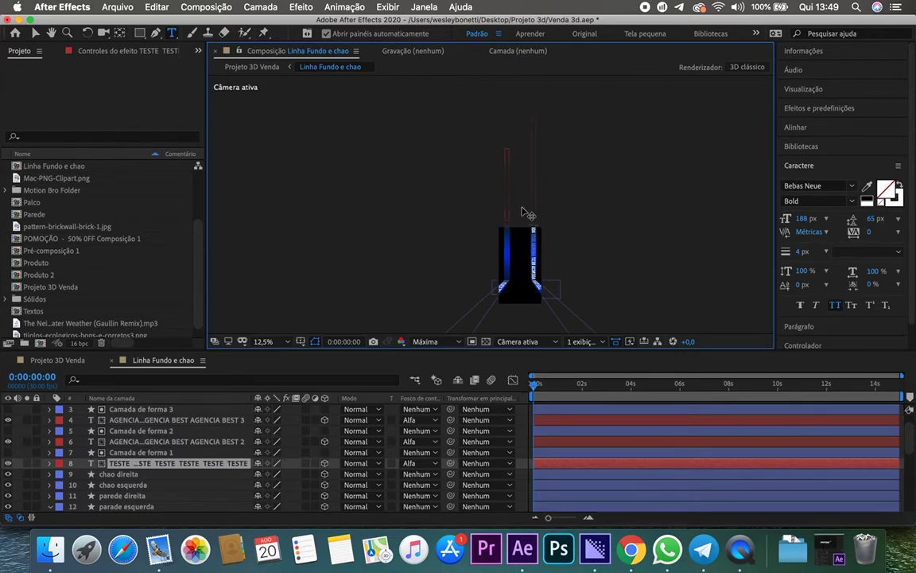
{"action": "type", "text": " TESTE"}
{"action": "type", "text": " TESTE"}
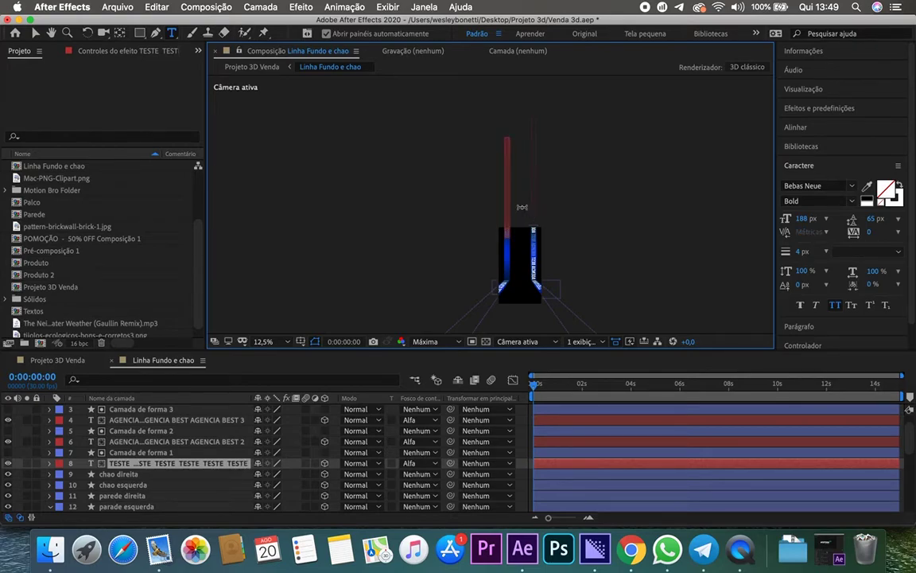
{"action": "left_click", "coordinate": [522, 207]}
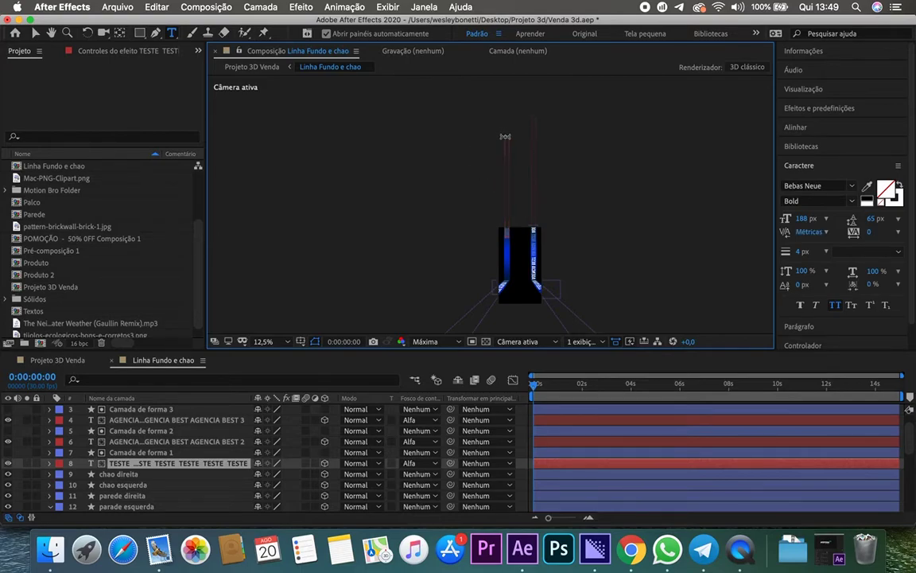
{"action": "left_click_drag", "start_coordinate": [505, 136], "coordinate": [506, 88]}
{"action": "left_click_drag", "start_coordinate": [506, 116], "coordinate": [506, 73]}
{"action": "scroll", "coordinate": [513, 279], "scroll_direction": "up", "scroll_amount": 2}
{"action": "scroll", "coordinate": [515, 273], "scroll_direction": "up", "scroll_amount": 2}
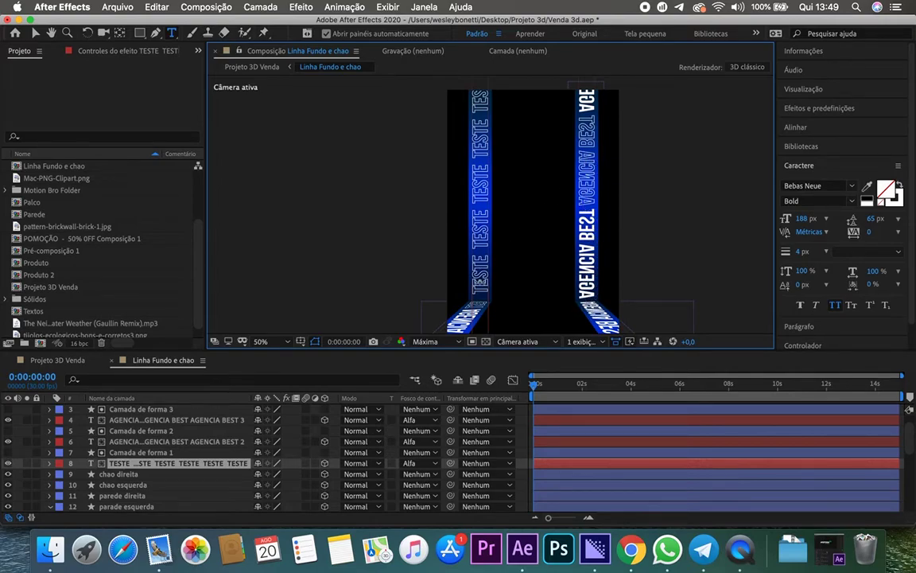
- Delete the left strip's repeated text and type a single TESTE in its place
{"action": "left_click", "coordinate": [485, 285]}
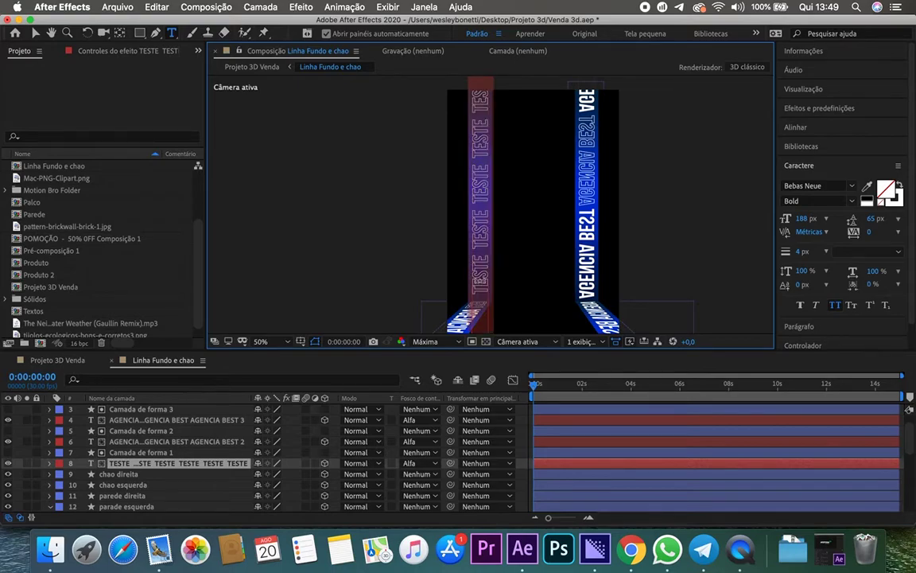
{"action": "scroll", "coordinate": [572, 283], "scroll_direction": "up", "scroll_amount": 2}
{"action": "scroll", "coordinate": [577, 284], "scroll_direction": "down", "scroll_amount": 4}
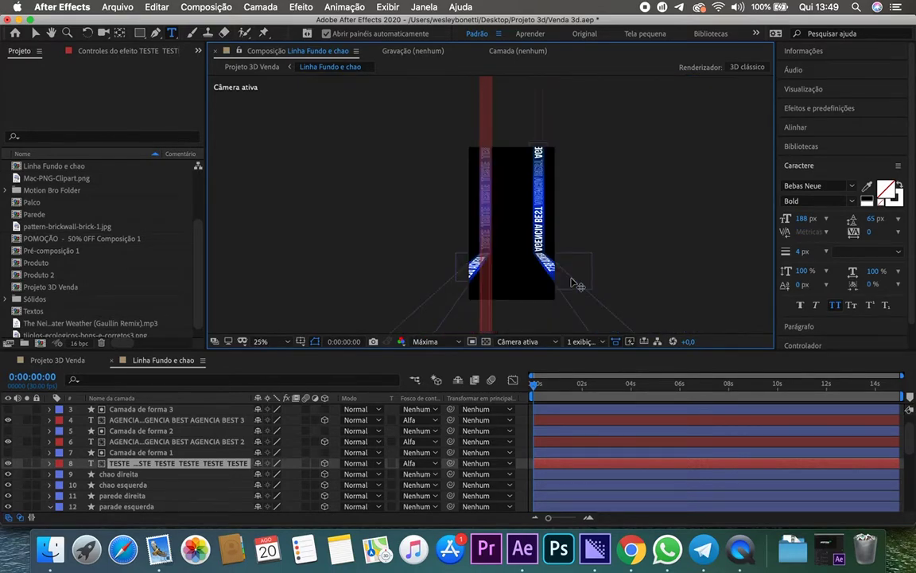
{"action": "key", "text": "BackSpace"}
{"action": "scroll", "coordinate": [574, 280], "scroll_direction": "up", "scroll_amount": 1}
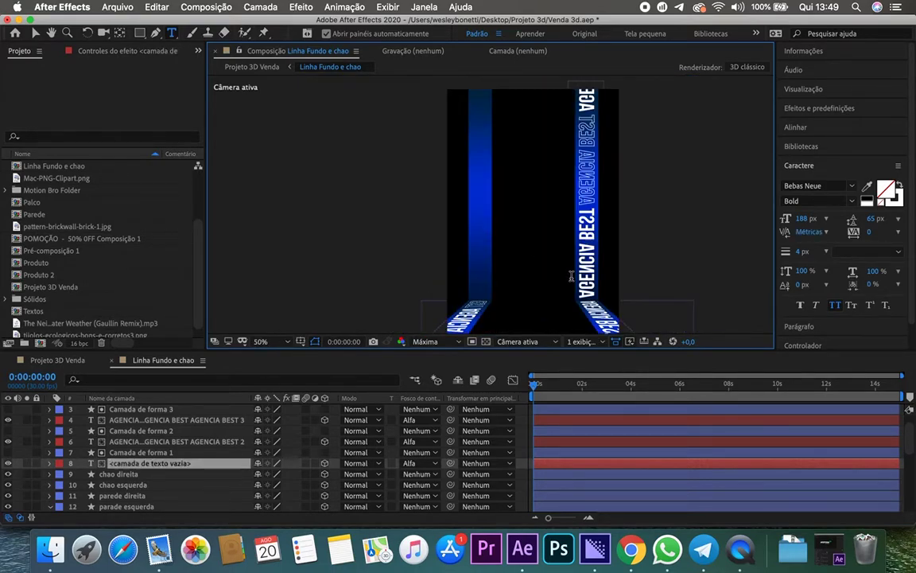
{"action": "scroll", "coordinate": [571, 276], "scroll_direction": "down", "scroll_amount": 3}
{"action": "scroll", "coordinate": [571, 276], "scroll_direction": "down", "scroll_amount": 1}
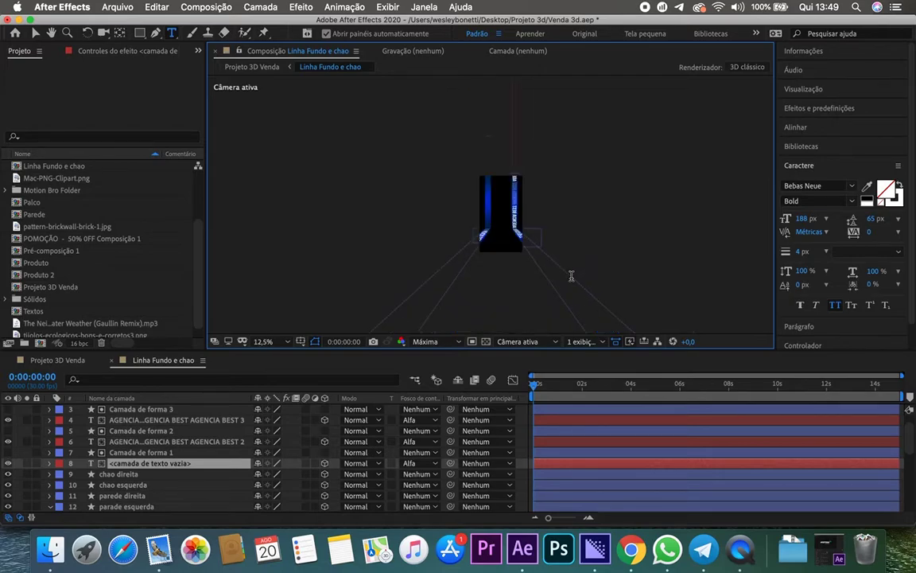
{"action": "type", "text": "TESTE"}
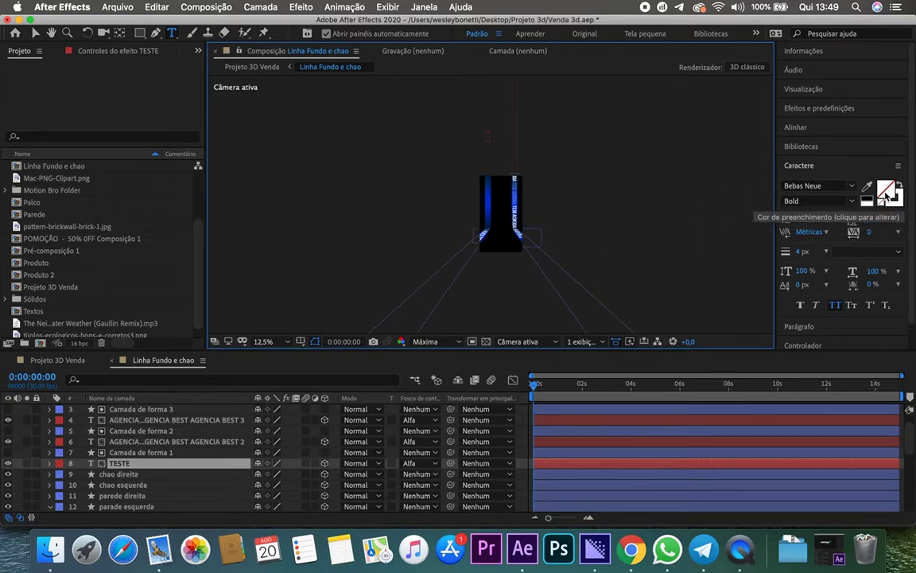
- Extend the strip text to TESTE ESTE and paste two more copies at its end
{"action": "left_click", "coordinate": [886, 191]}
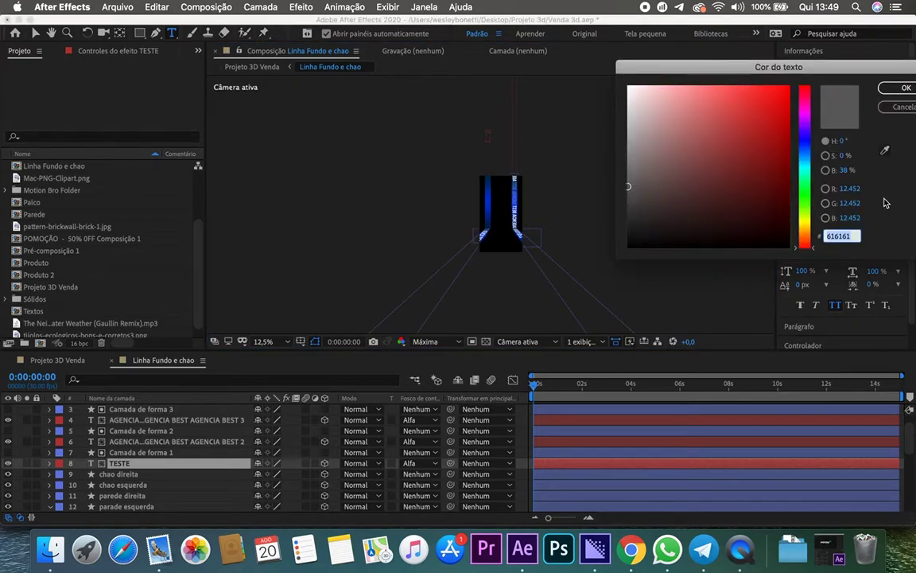
{"action": "key", "text": "Return"}
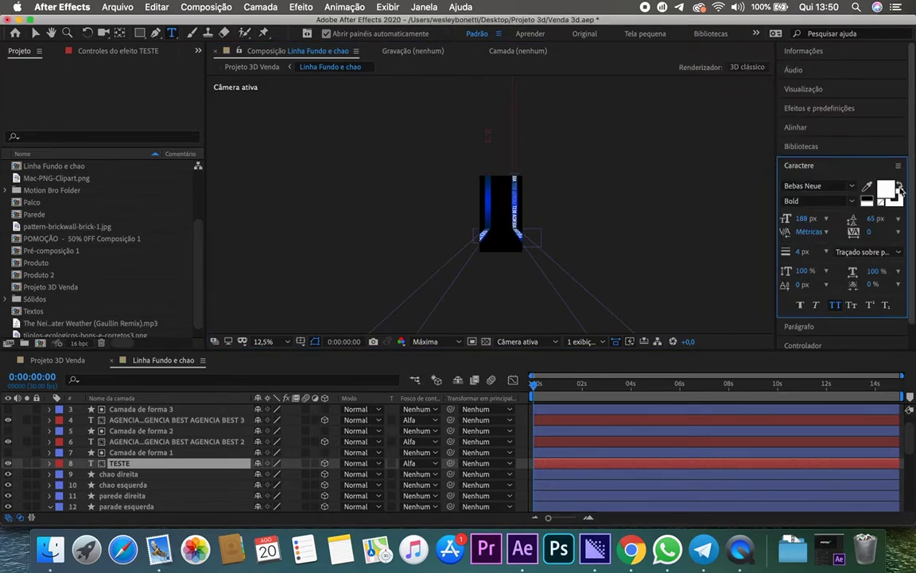
{"action": "left_click", "coordinate": [602, 173]}
{"action": "type", "text": "EST"}
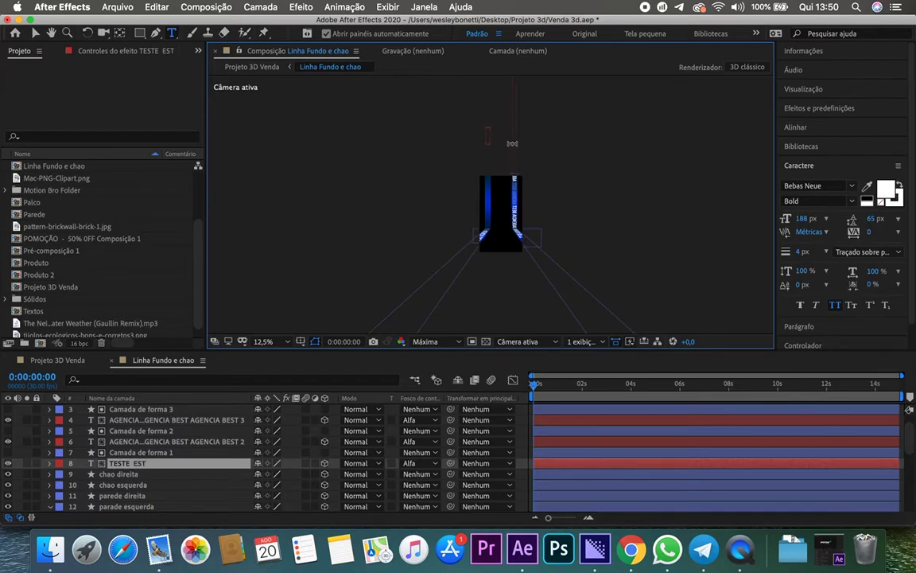
{"action": "type", "text": "E"}
{"action": "key", "text": "Escape"}
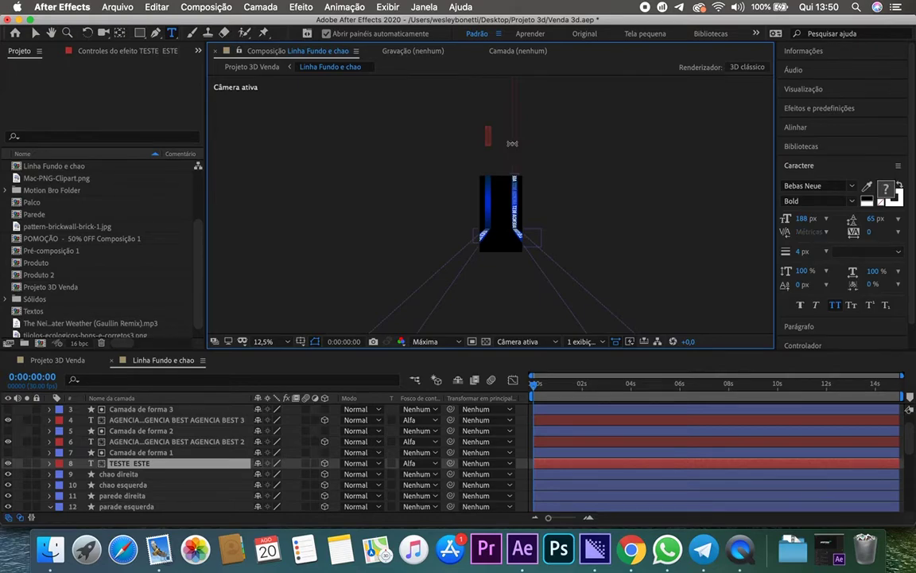
{"action": "left_click", "coordinate": [512, 143]}
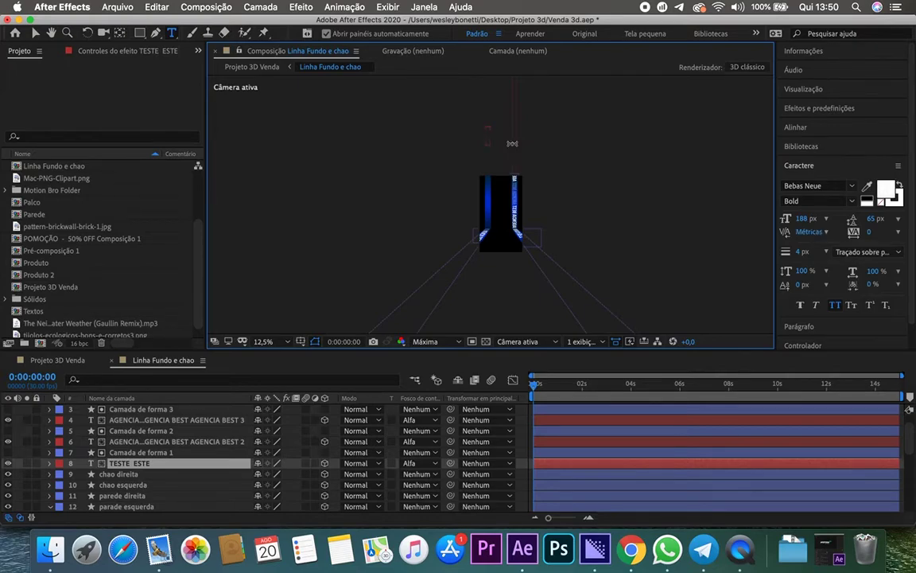
{"action": "key", "text": "super+v"}
{"action": "key", "text": "Escape"}
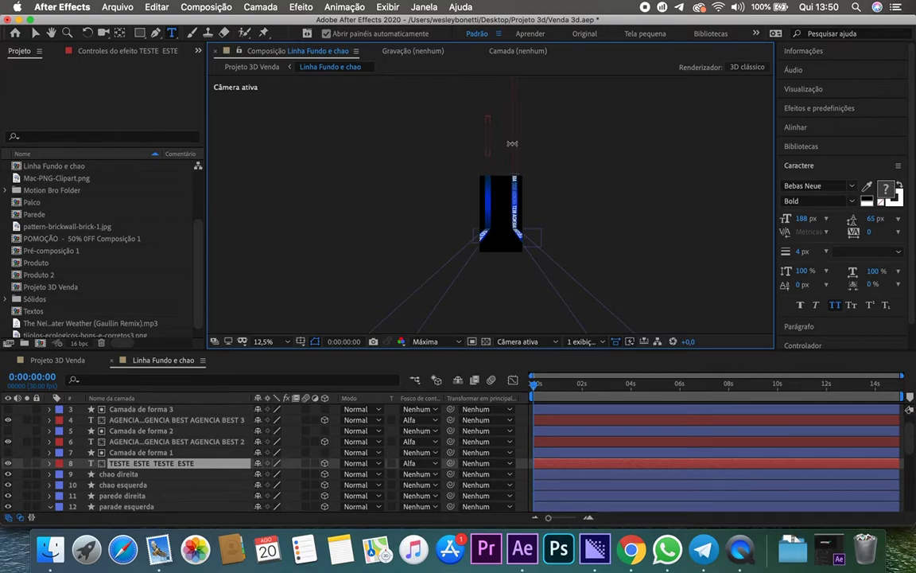
{"action": "left_click", "coordinate": [512, 143]}
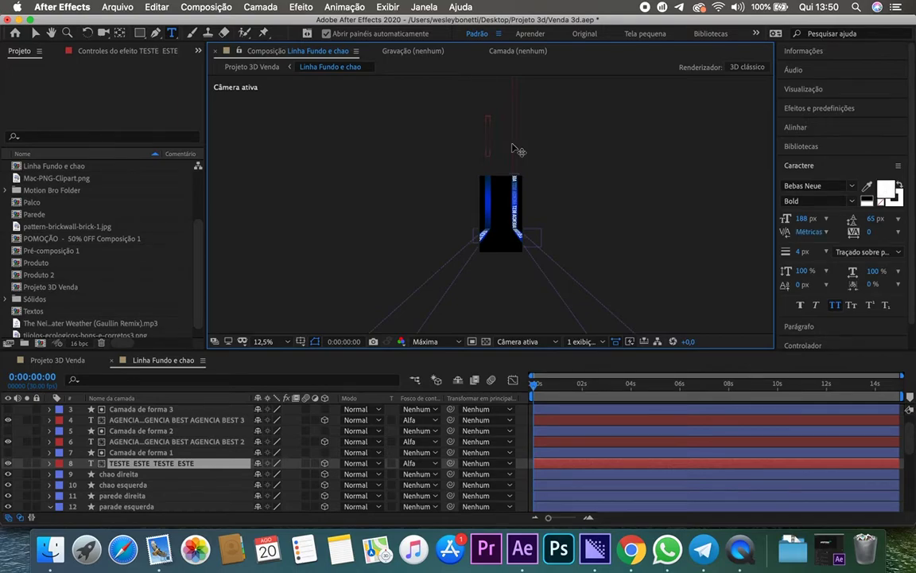
{"action": "key", "text": "super+v"}
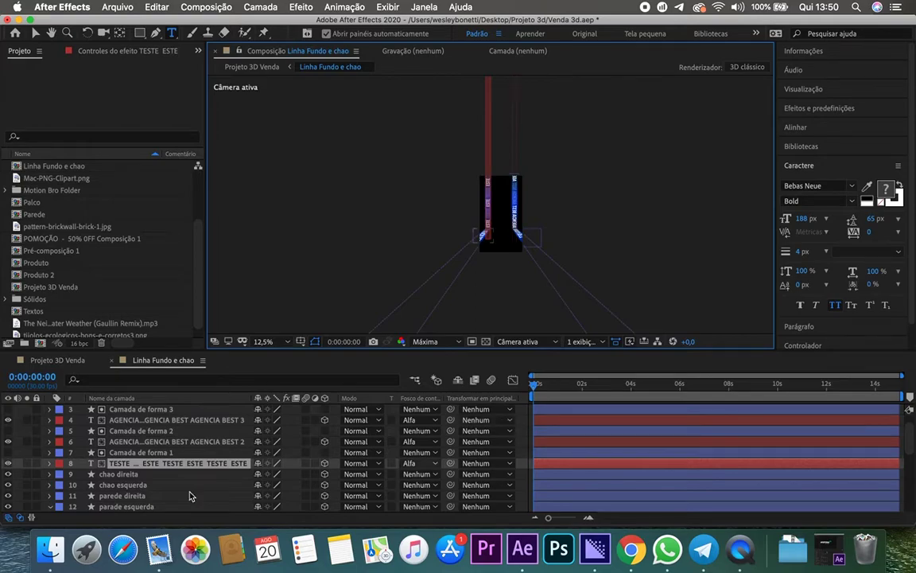
- Replace the AGENCIA BEST 2 and AGENCIA BEST 3 strip texts with TESTE ESTE
{"action": "left_click", "coordinate": [123, 442]}
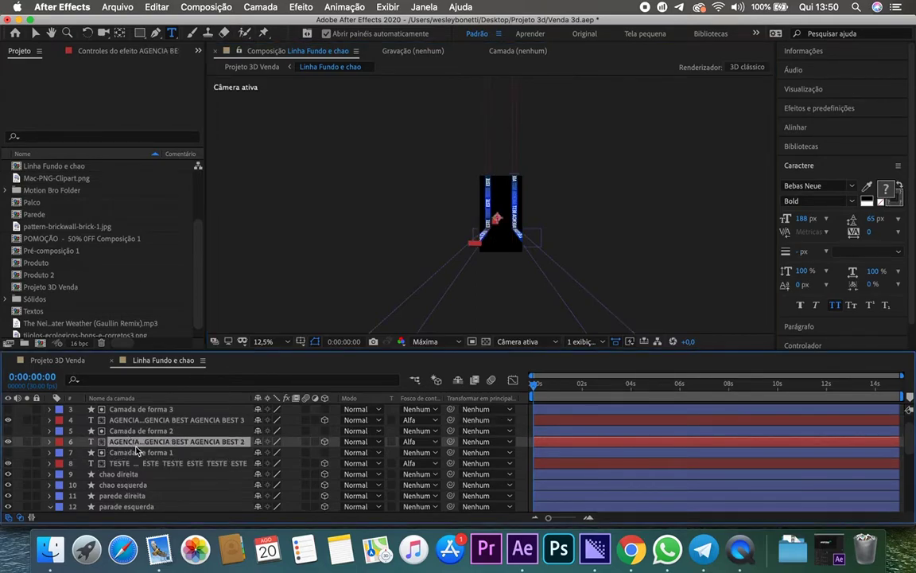
{"action": "left_click_drag", "start_coordinate": [480, 236], "coordinate": [485, 250]}
{"action": "key", "text": "super+z"}
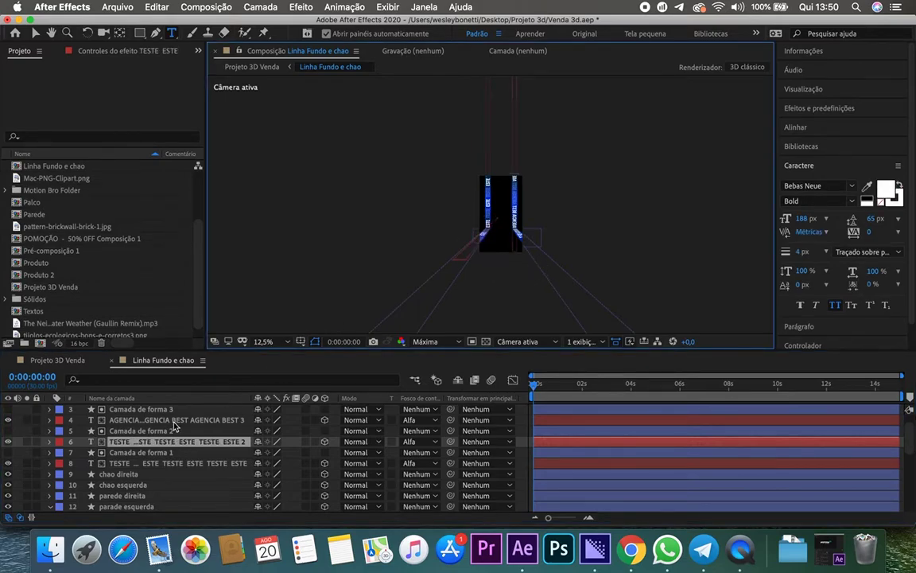
{"action": "left_click", "coordinate": [159, 419]}
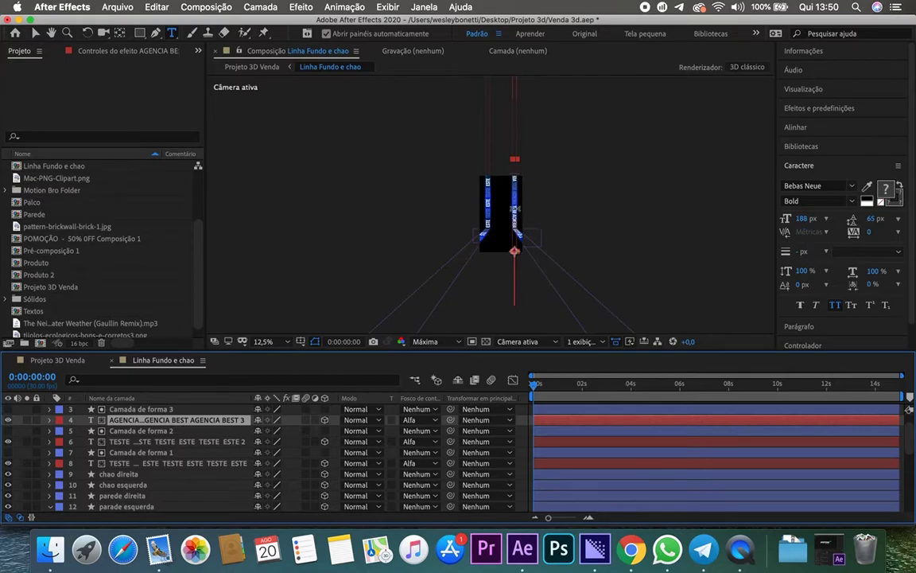
{"action": "double_click", "coordinate": [511, 205]}
{"action": "key", "text": "super+z"}
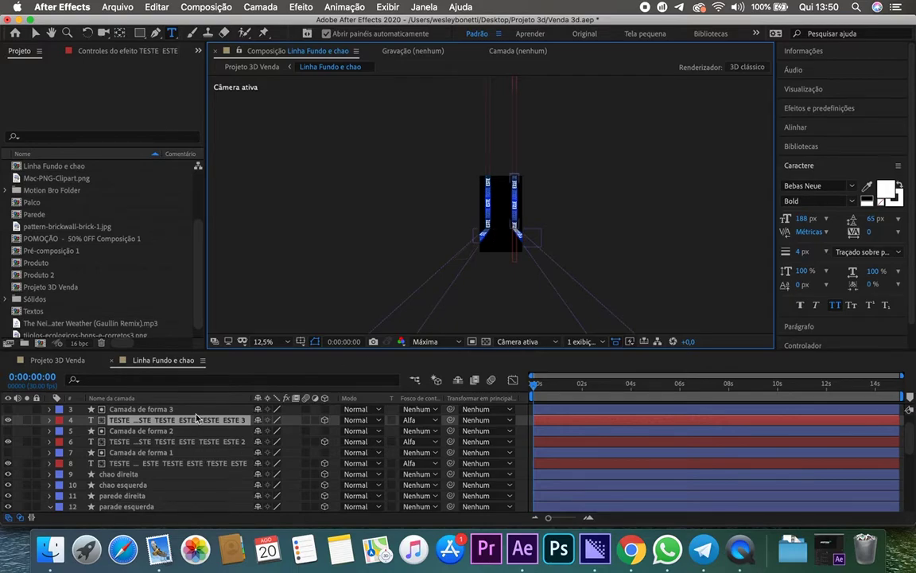
- Add a fourth strip text layer with its shape and give it the TESTE ESTE text
{"action": "key", "text": "super+z"}
{"action": "left_click", "coordinate": [519, 232]}
{"action": "key", "text": "super+z"}
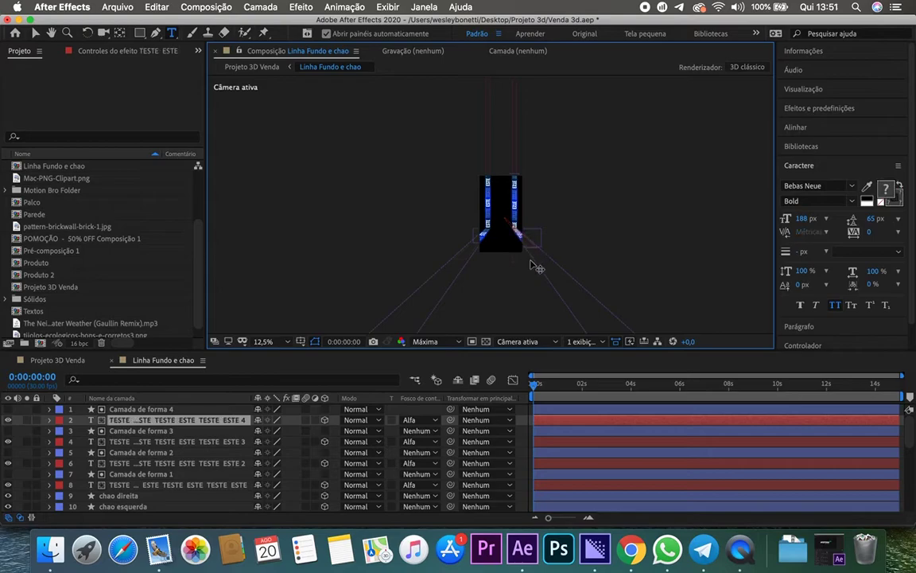
{"action": "scroll", "coordinate": [496, 230], "scroll_direction": "up", "scroll_amount": 3}
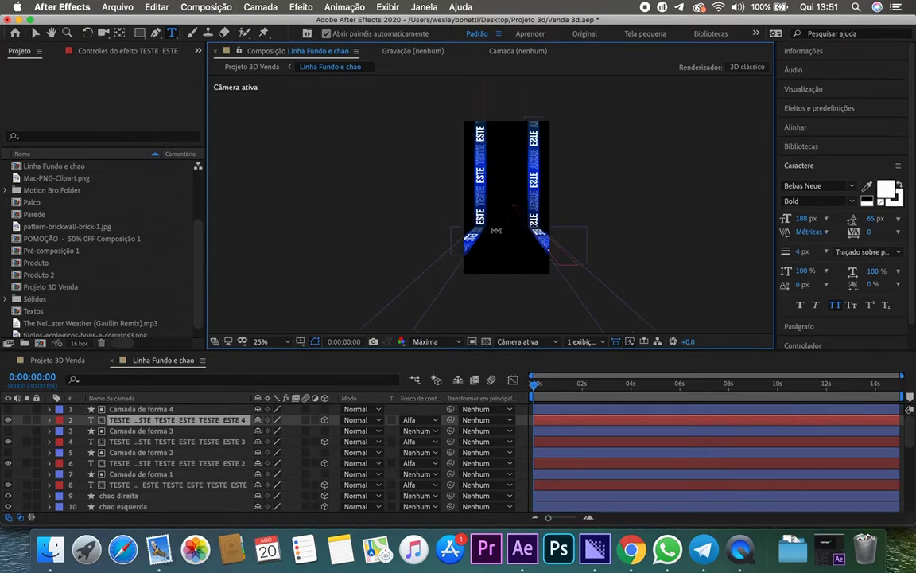
{"action": "scroll", "coordinate": [501, 237], "scroll_direction": "up", "scroll_amount": 1}
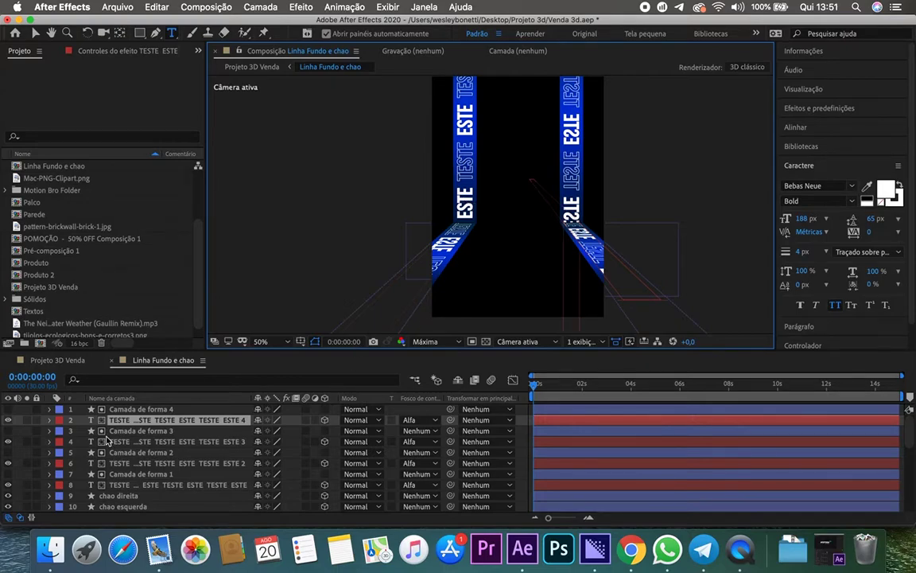
- Collapse the parede esquerda layer and close the Linha Fundo e chao timeline tab
{"action": "scroll", "coordinate": [112, 442], "scroll_direction": "down", "scroll_amount": 5}
{"action": "scroll", "coordinate": [111, 442], "scroll_direction": "up", "scroll_amount": 4}
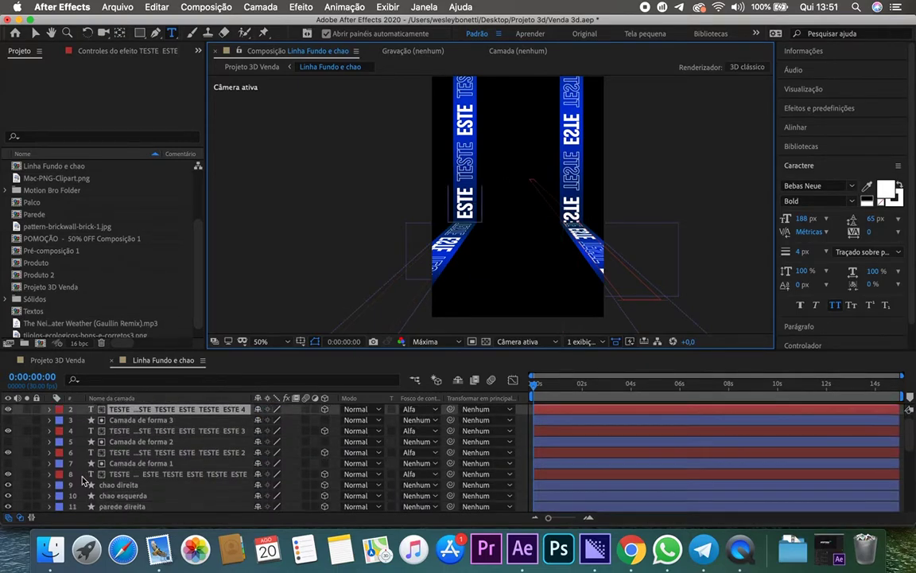
{"action": "scroll", "coordinate": [81, 478], "scroll_direction": "down", "scroll_amount": 5}
{"action": "left_click", "coordinate": [81, 430]}
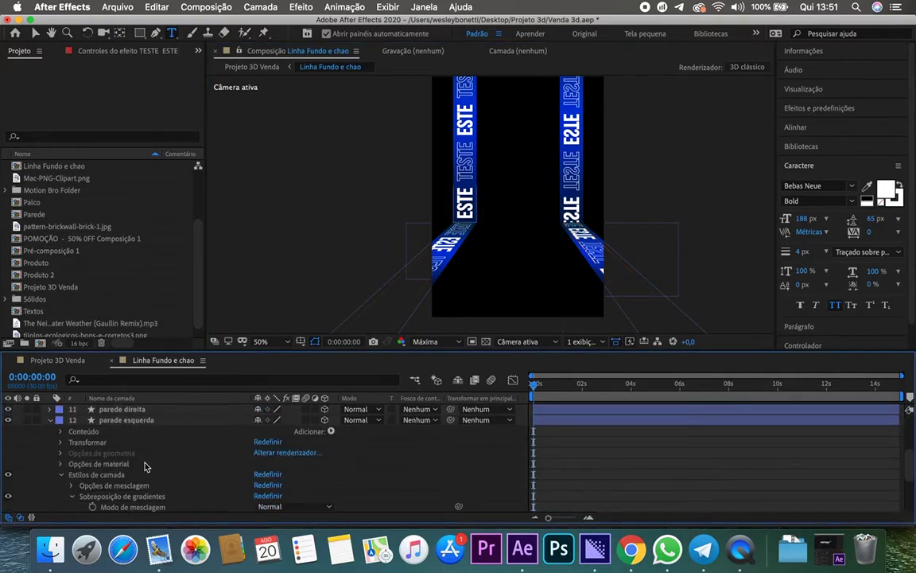
{"action": "left_click", "coordinate": [49, 419]}
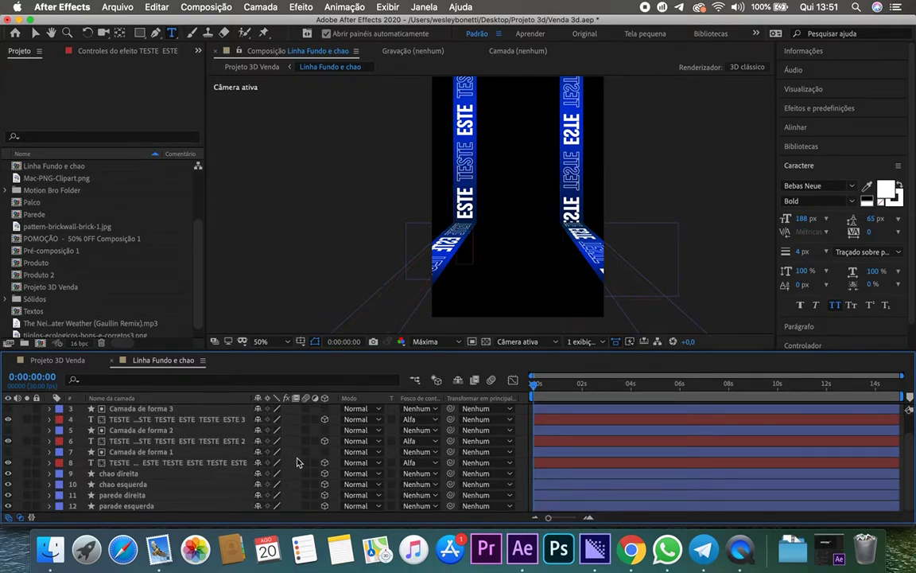
{"action": "left_click", "coordinate": [112, 360]}
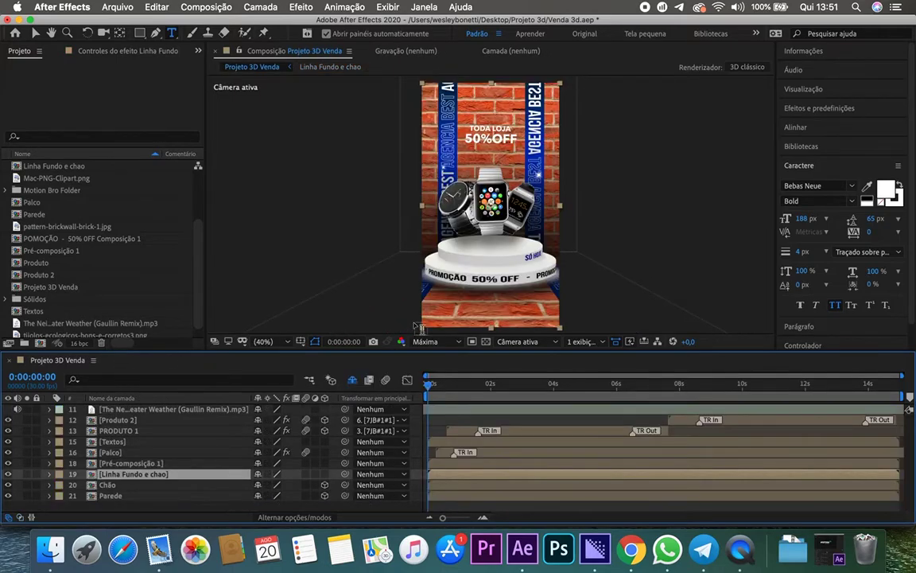
{"action": "key", "text": "Caps_Lock"}
{"action": "key", "text": "Caps_Lock"}
{"action": "left_click", "coordinate": [557, 382]}
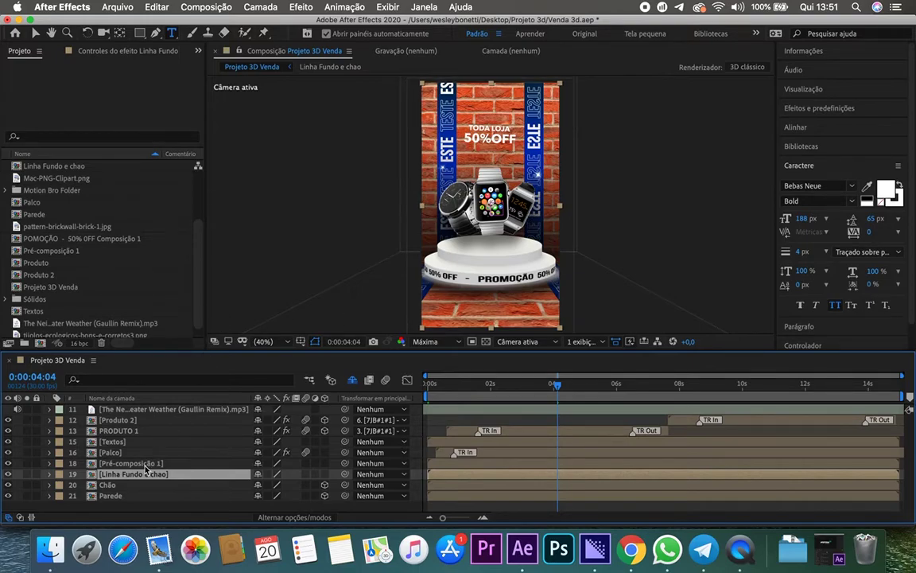
{"action": "left_click", "coordinate": [103, 464]}
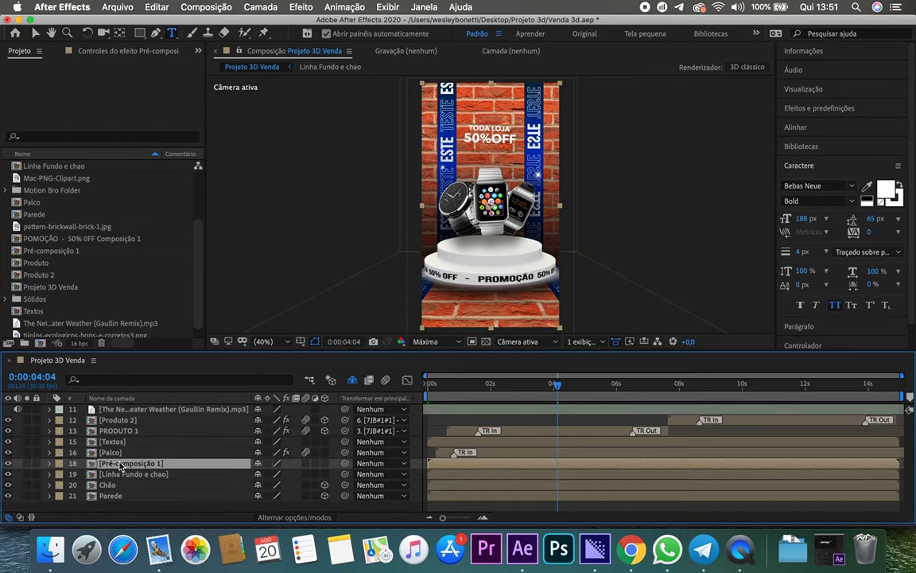
{"action": "double_click", "coordinate": [120, 465]}
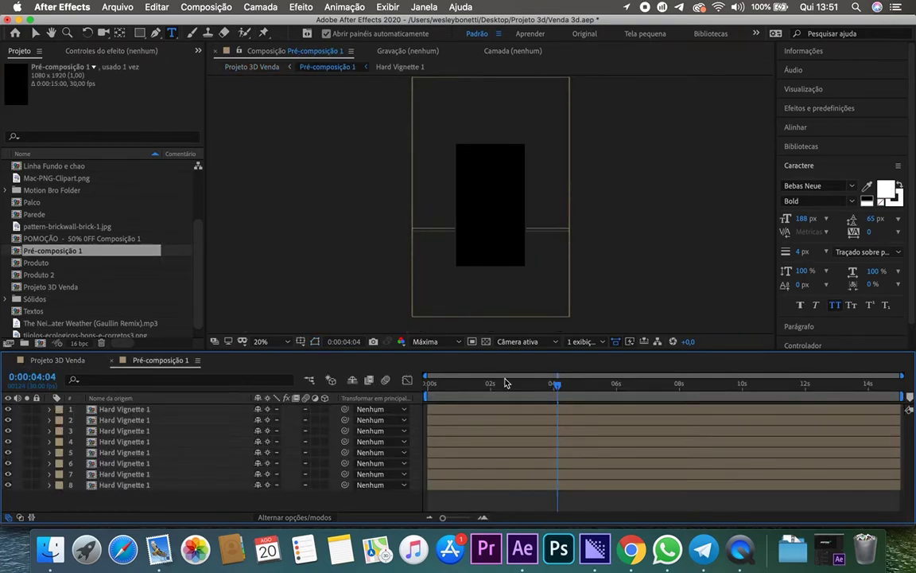
{"action": "left_click", "coordinate": [70, 362]}
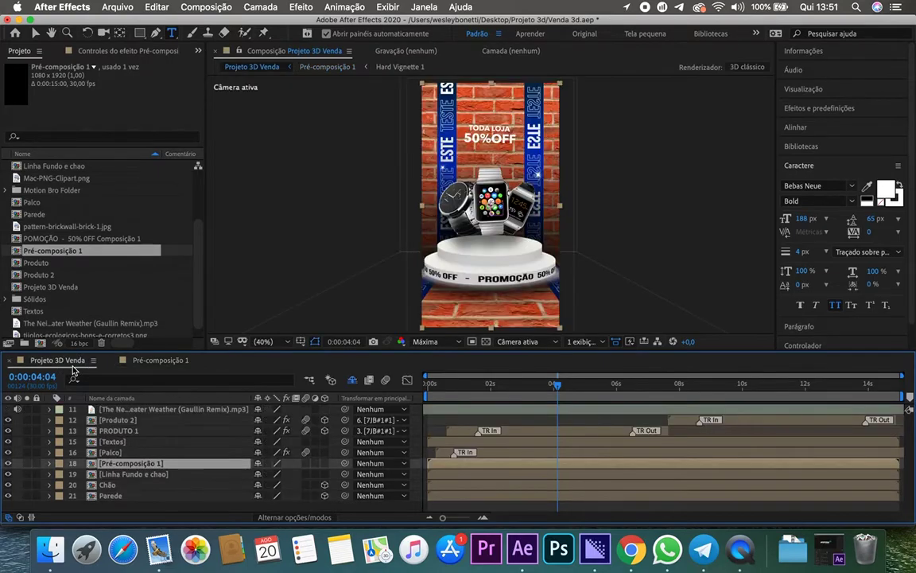
{"action": "left_click", "coordinate": [8, 464]}
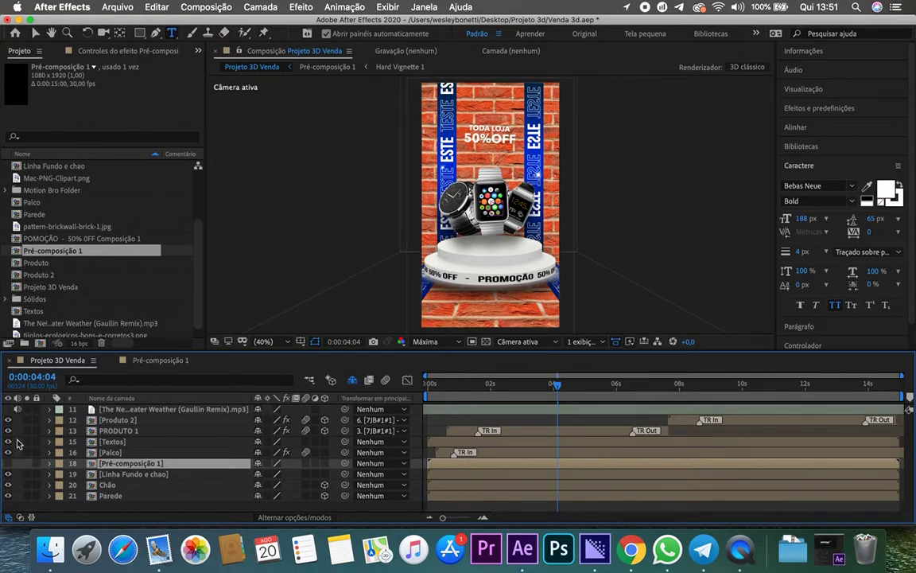
{"action": "left_click", "coordinate": [9, 463]}
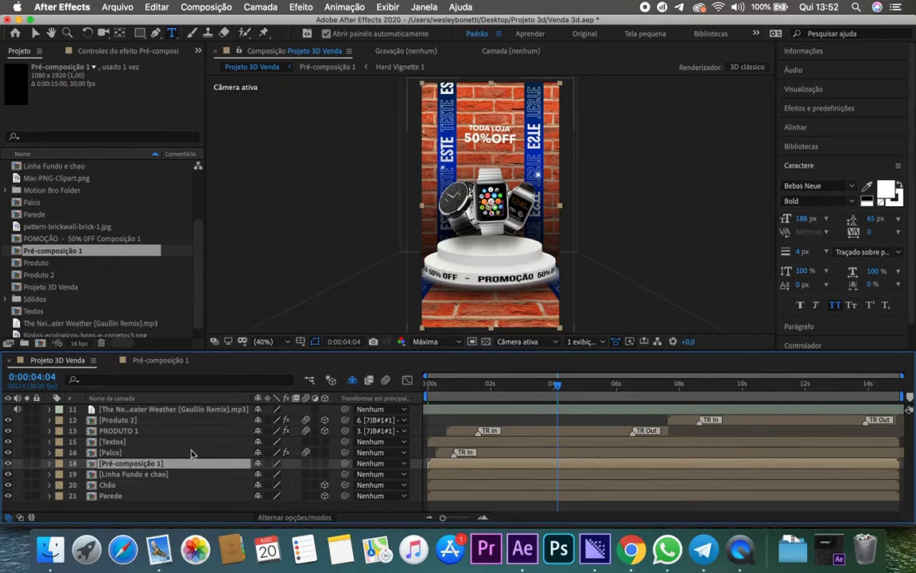
{"action": "left_click", "coordinate": [124, 360]}
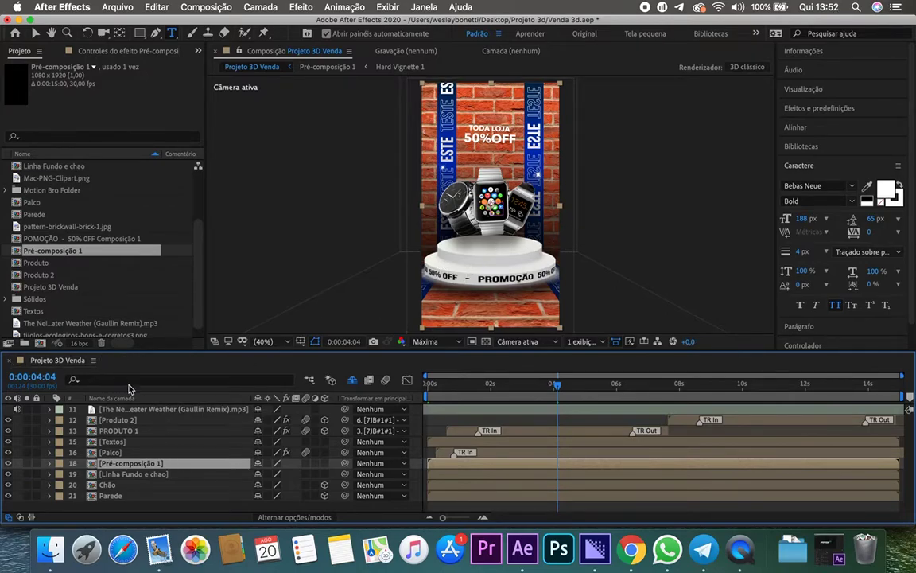
{"action": "left_click", "coordinate": [136, 453]}
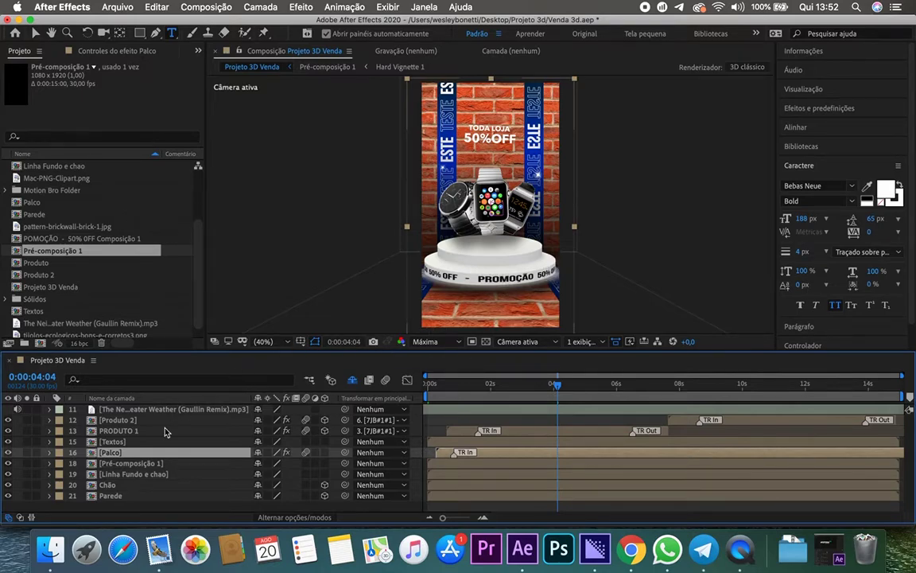
{"action": "double_click", "coordinate": [111, 452]}
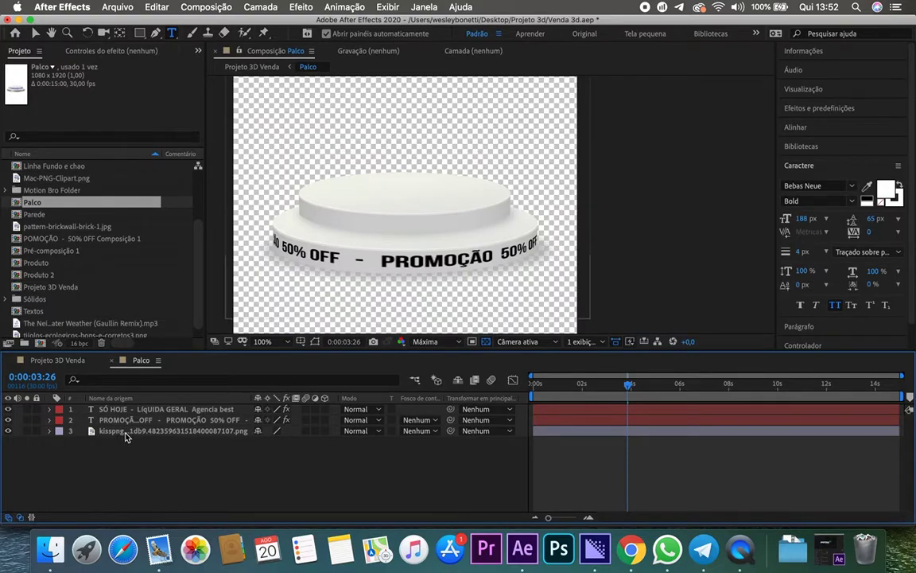
- Scrub the podium animation and select all of the upper SÓ HOJE ring text
{"action": "left_click", "coordinate": [127, 431]}
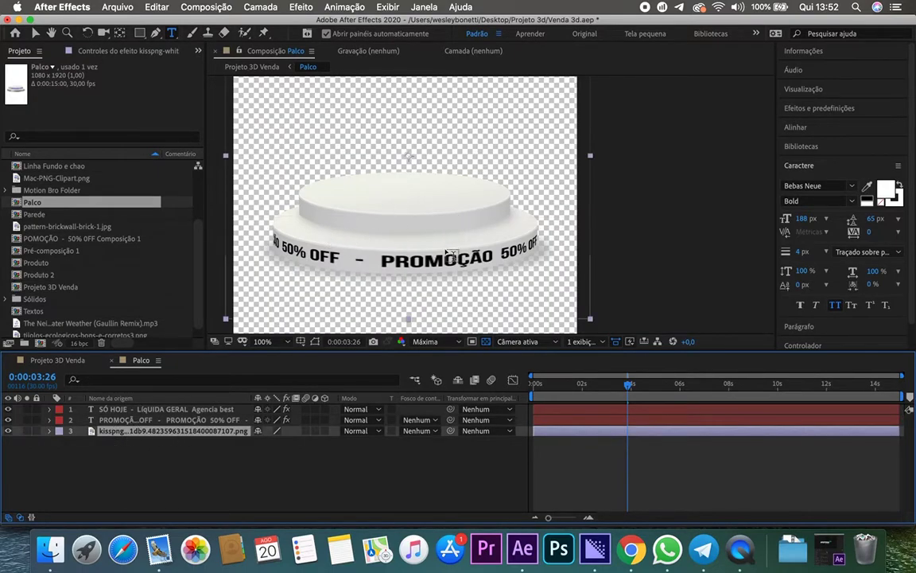
{"action": "left_click", "coordinate": [668, 384]}
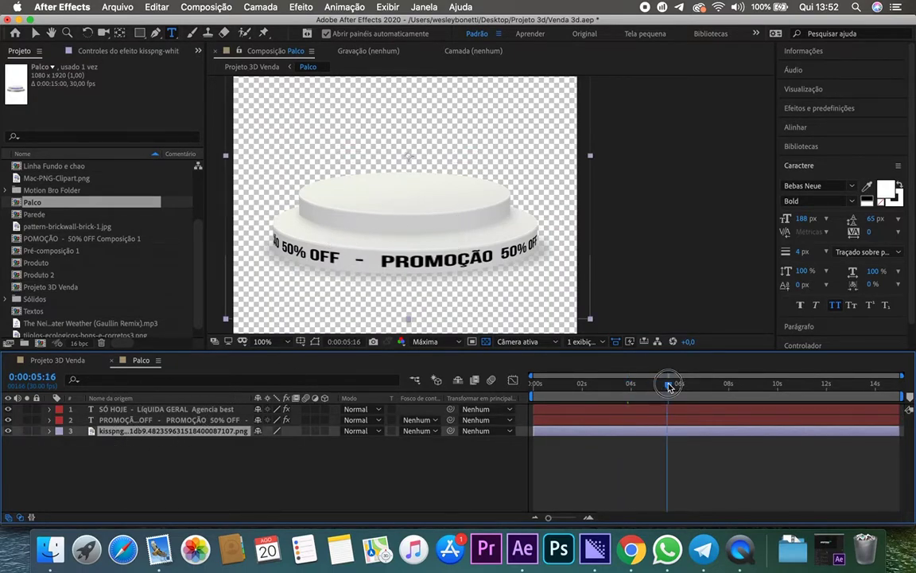
{"action": "left_click", "coordinate": [703, 385]}
{"action": "left_click", "coordinate": [710, 384]}
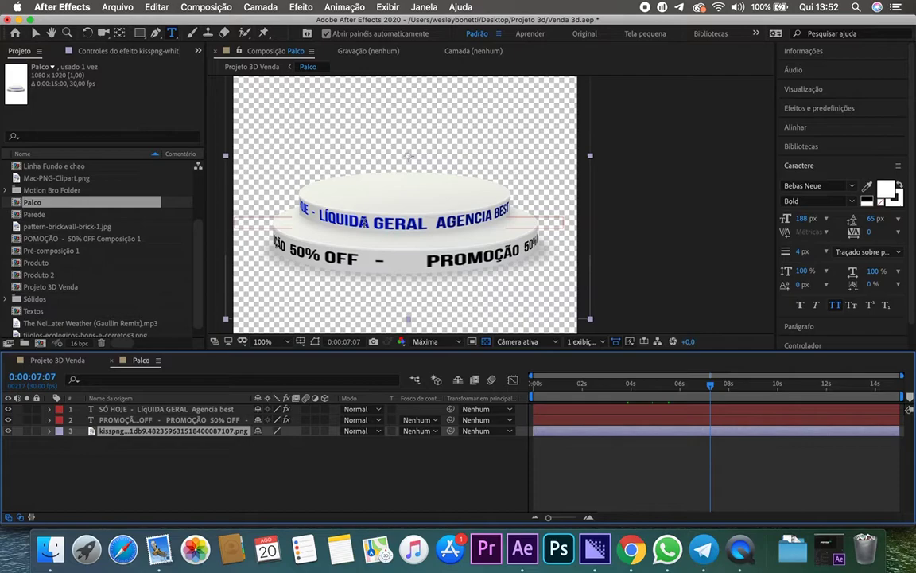
{"action": "left_click", "coordinate": [364, 223]}
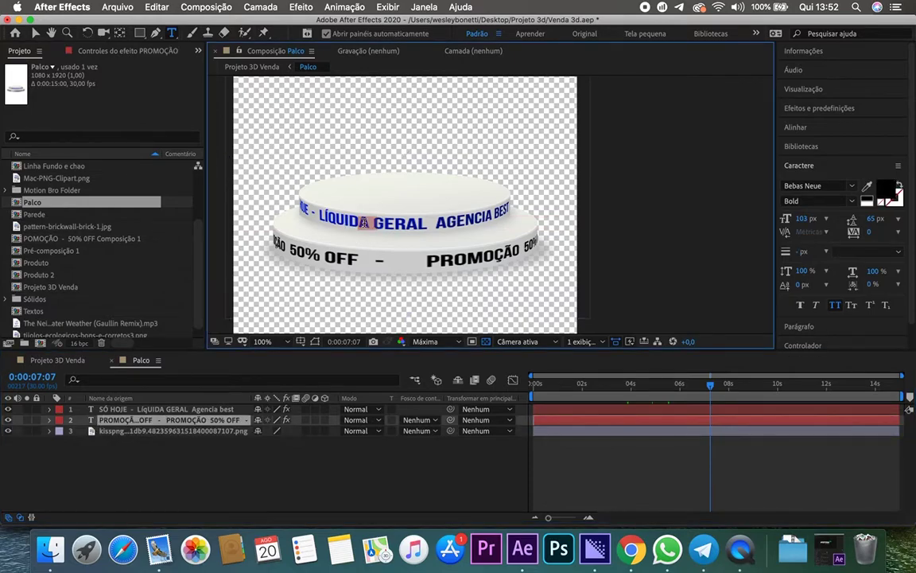
{"action": "triple_click", "coordinate": [332, 203]}
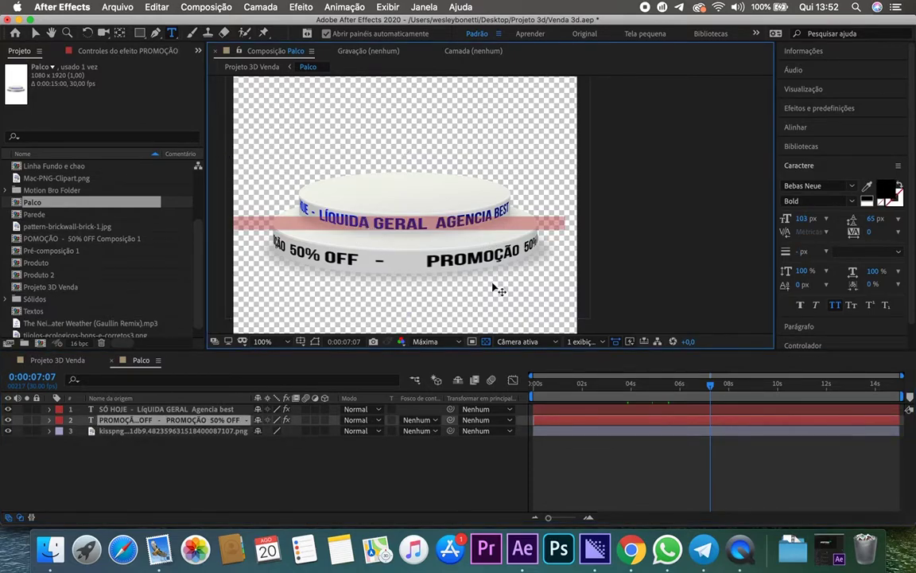
{"action": "left_click", "coordinate": [415, 141]}
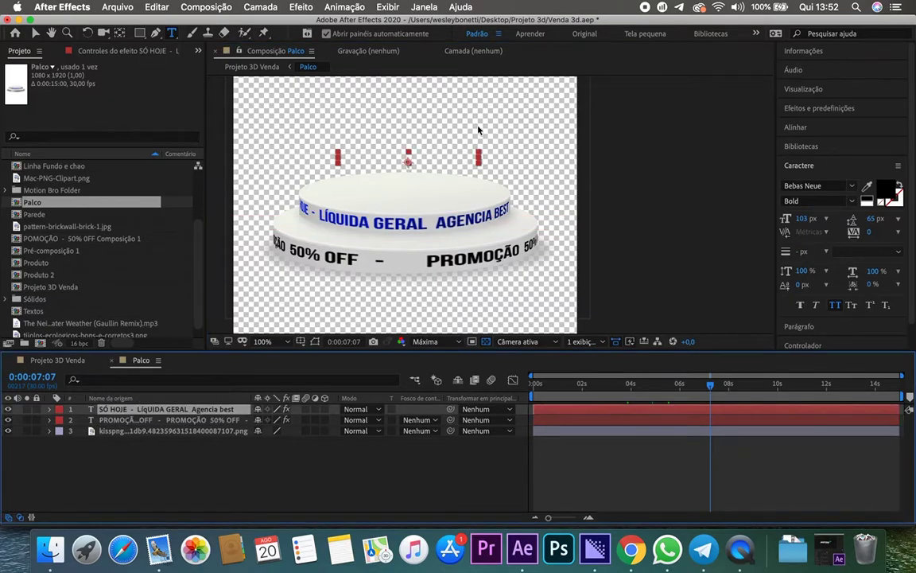
{"action": "triple_click", "coordinate": [408, 155]}
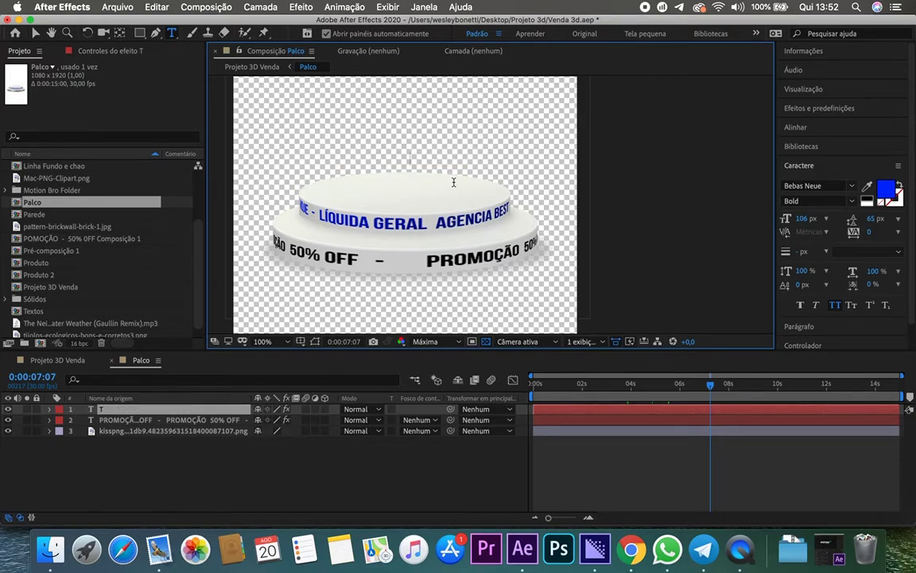
- Retype the upper ring text as TESTE - TESTE TESTE - TESTE
{"action": "type", "text": "TESTE"}
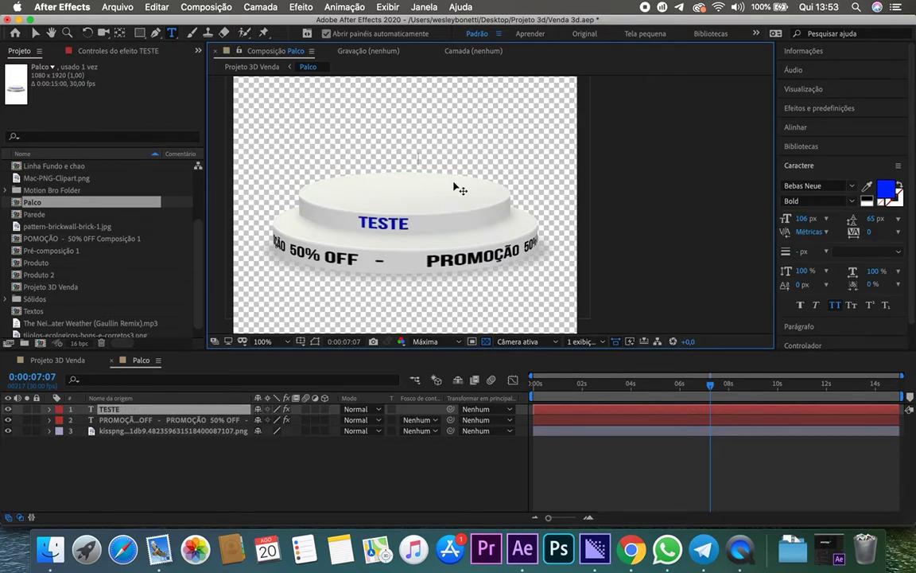
{"action": "type", "text": " -"}
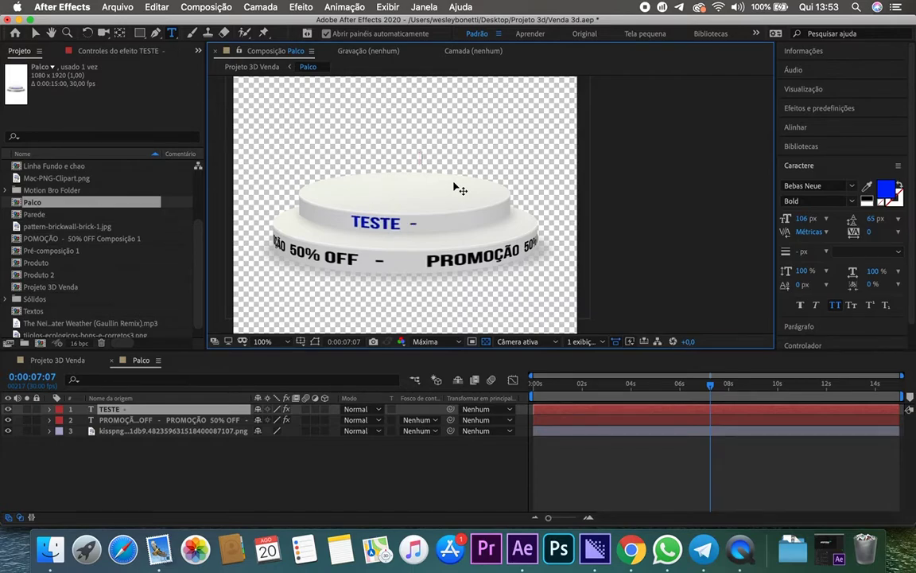
{"action": "type", "text": " TESTE"}
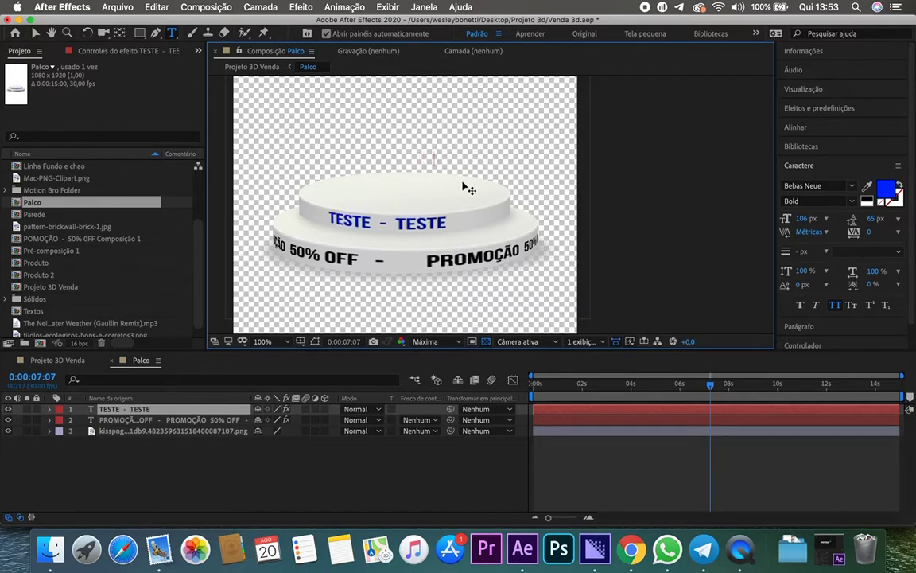
{"action": "left_click", "coordinate": [440, 154]}
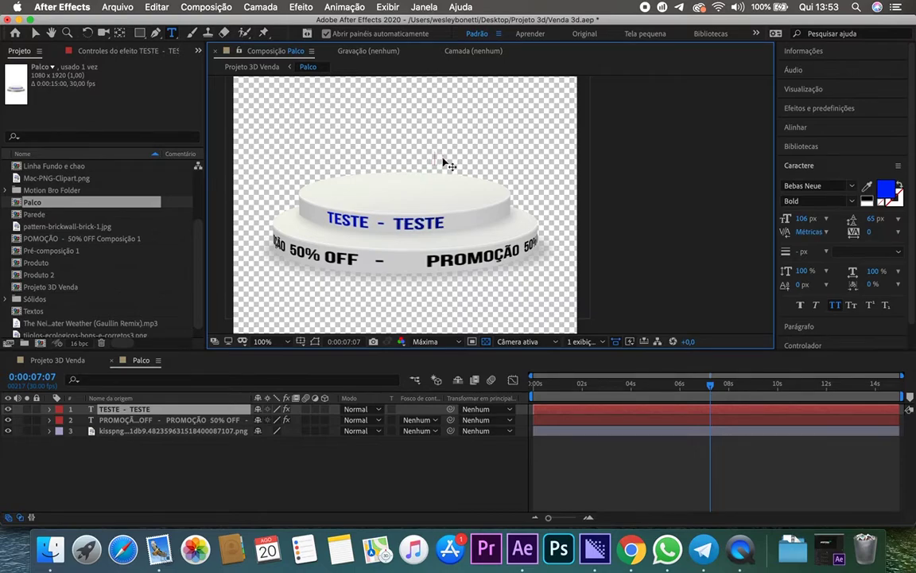
{"action": "type", "text": " TESTE - TESTE"}
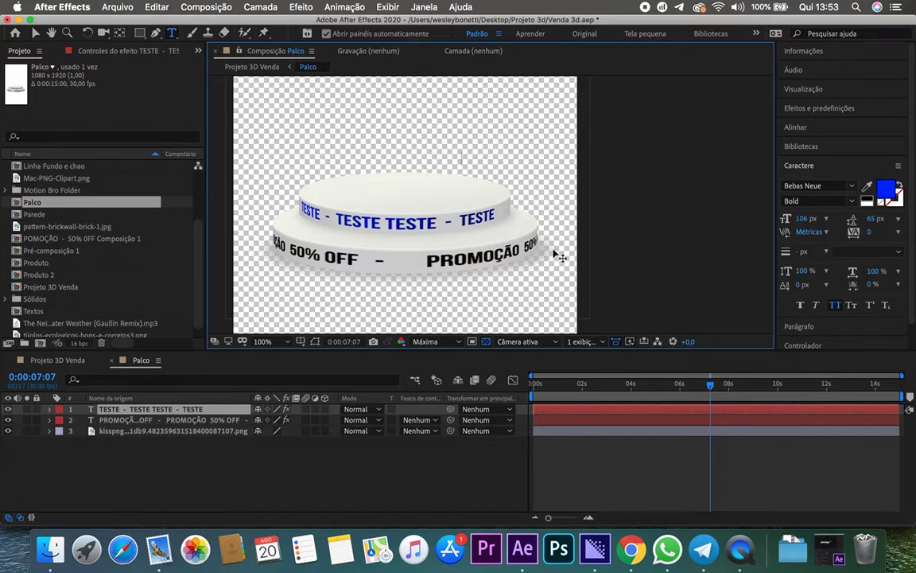
- Colour the upper ring text orange (FABD00) and scrub ahead to check the rotating podium
{"action": "key", "text": "super+a"}
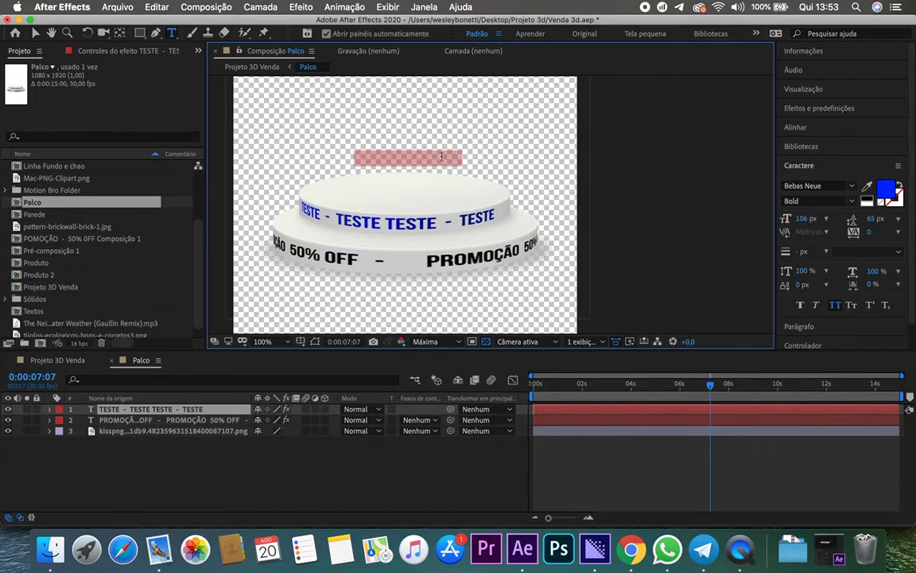
{"action": "left_click", "coordinate": [887, 186]}
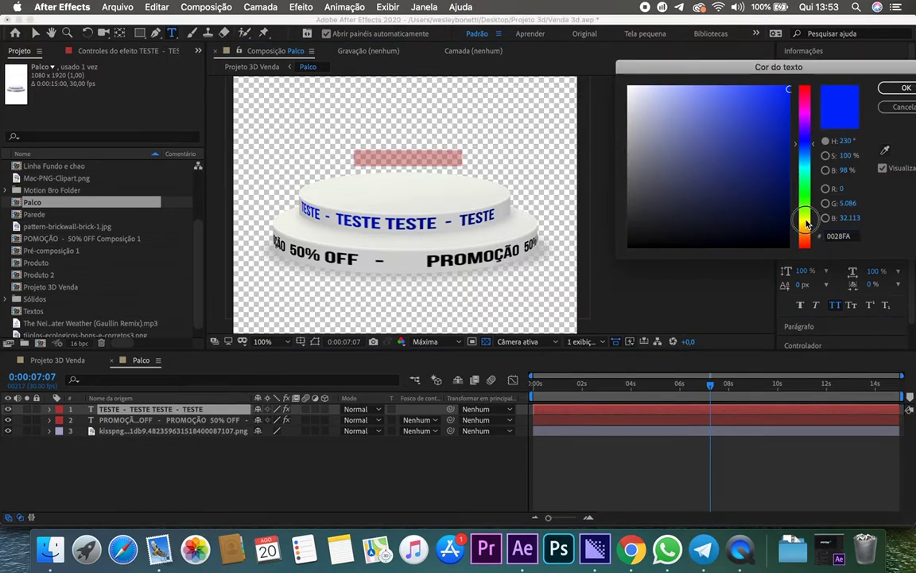
{"action": "left_click", "coordinate": [773, 209]}
{"action": "key", "text": "Return"}
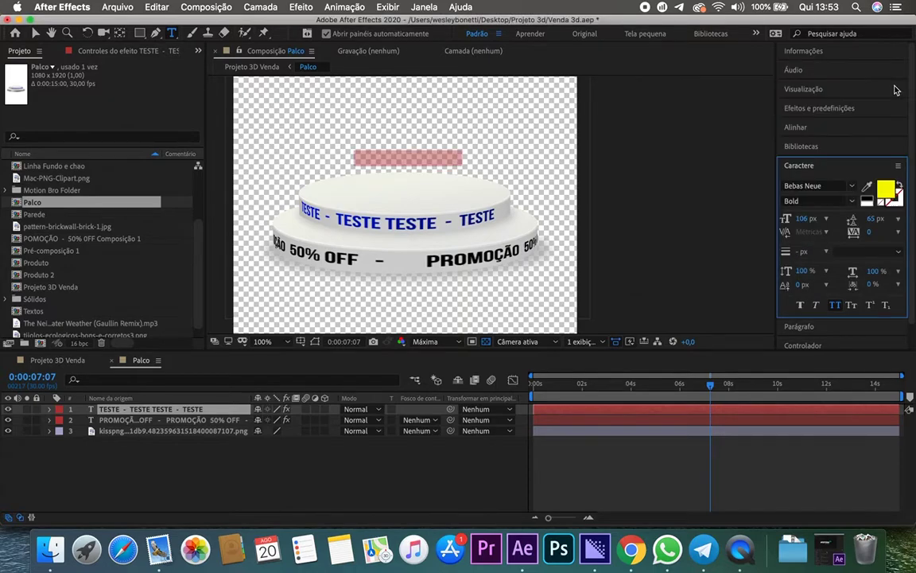
{"action": "left_click", "coordinate": [886, 188]}
{"action": "left_click", "coordinate": [803, 227]}
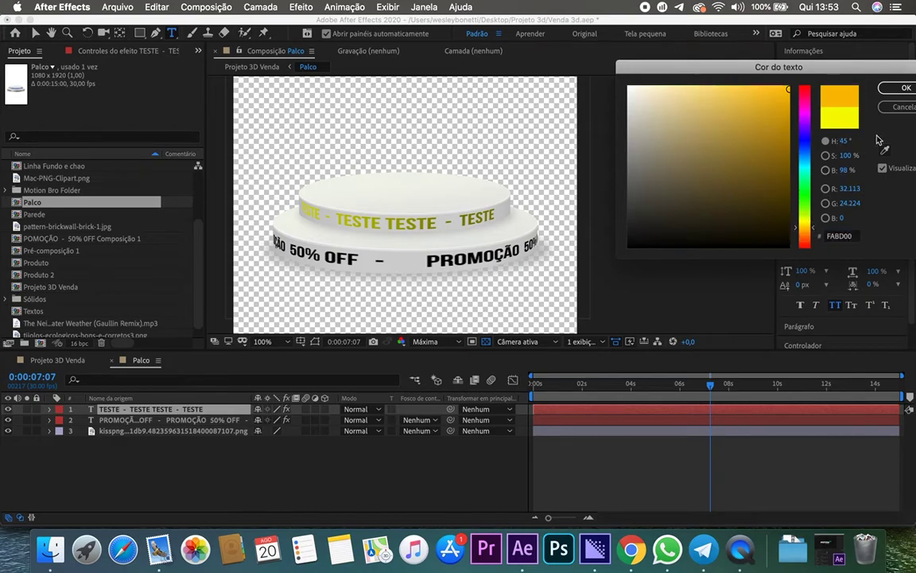
{"action": "left_click", "coordinate": [906, 91]}
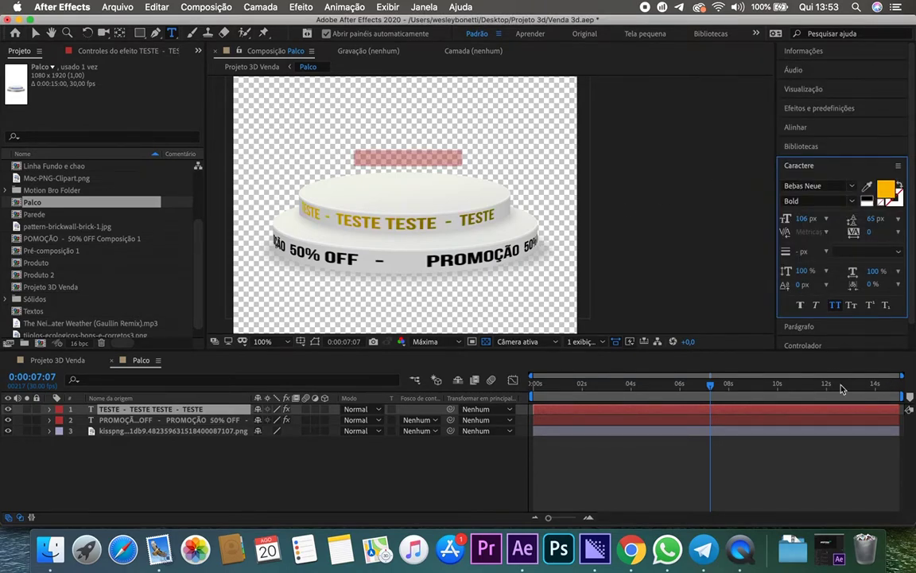
{"action": "left_click_drag", "start_coordinate": [746, 385], "coordinate": [759, 384]}
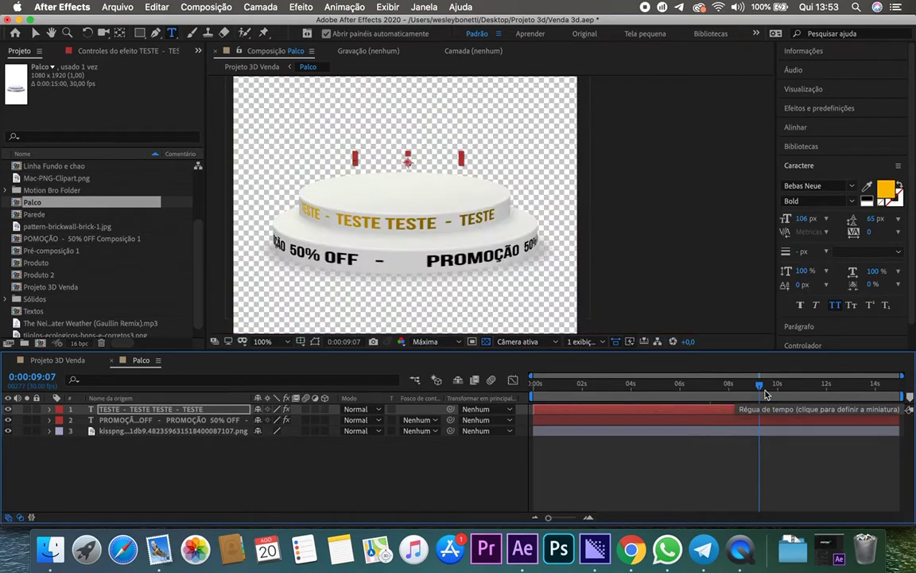
{"action": "left_click_drag", "start_coordinate": [765, 394], "coordinate": [863, 390]}
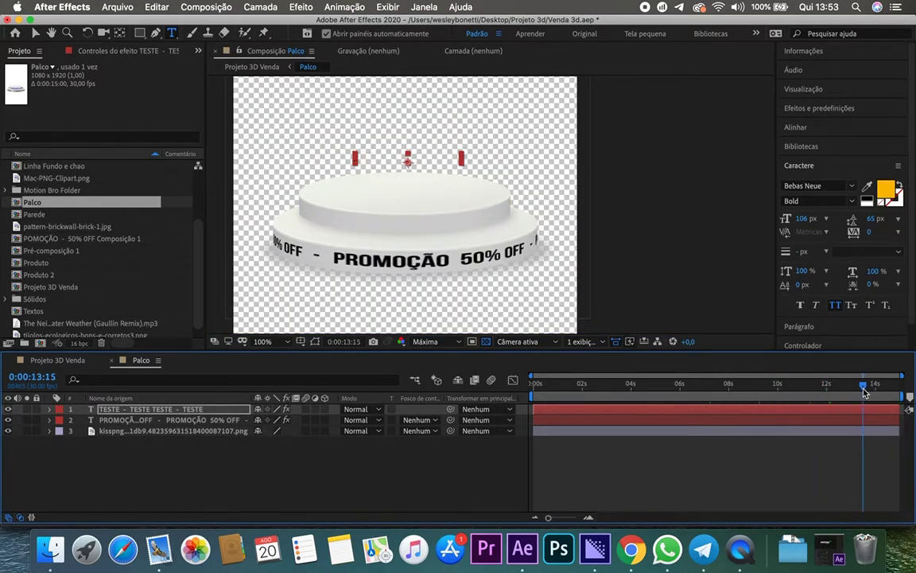
{"action": "left_click", "coordinate": [179, 421]}
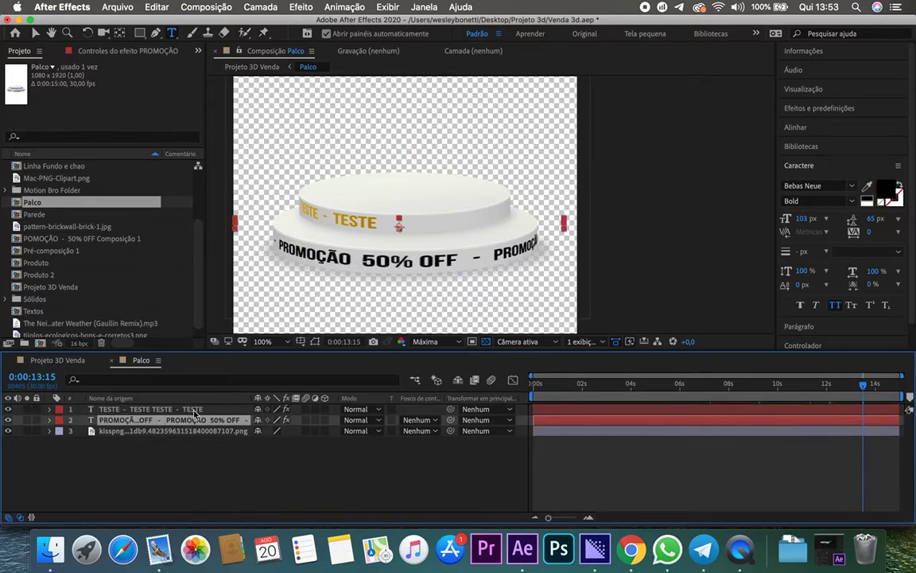
- Replace the PROMOÇÃO ring text with 'TESTE 50OFF' and paste two more copies of the phrase
{"action": "triple_click", "coordinate": [249, 222]}
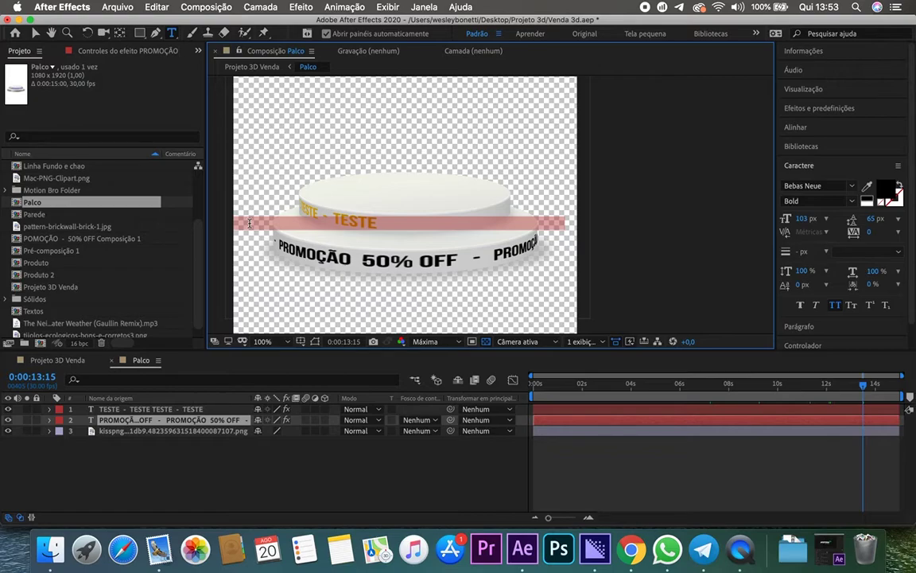
{"action": "type", "text": "TESTE"}
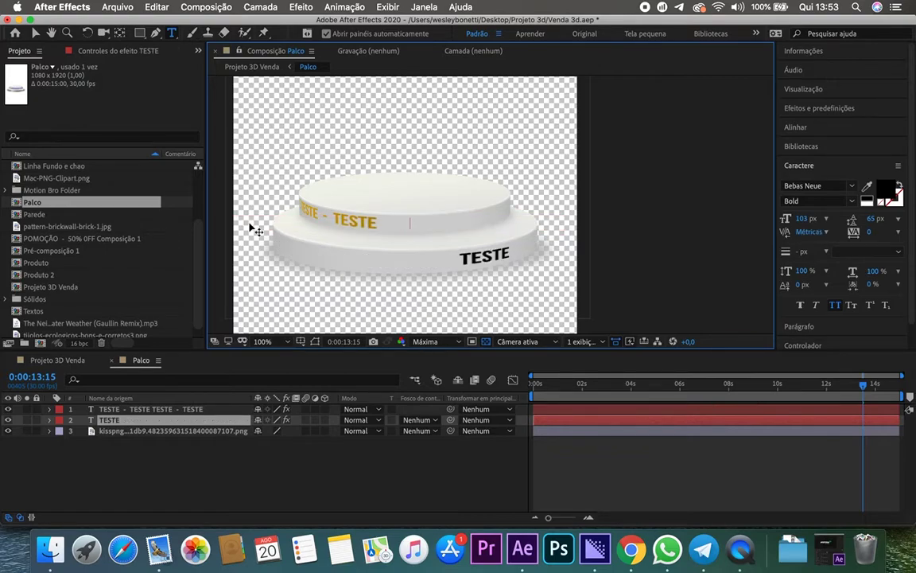
{"action": "type", "text": " TESTE 50OFF"}
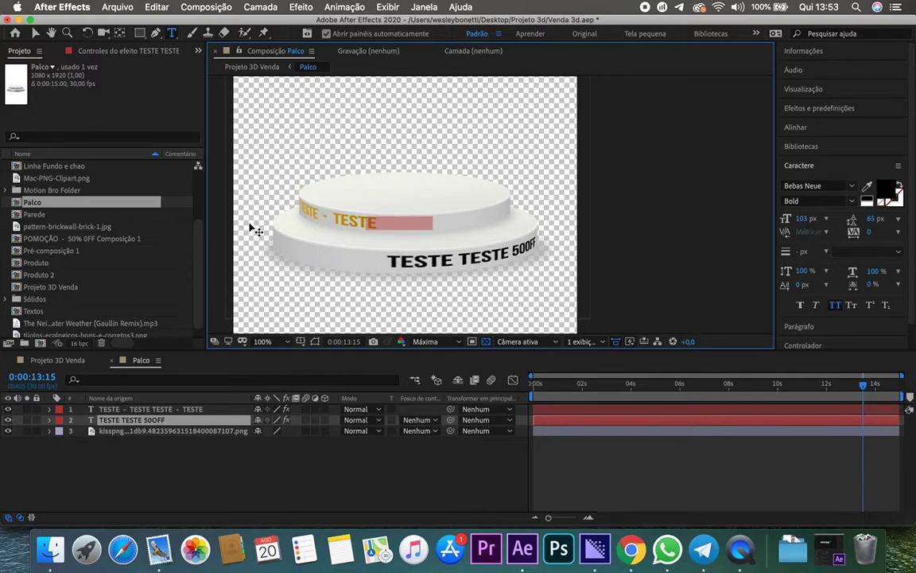
{"action": "key", "text": "Right"}
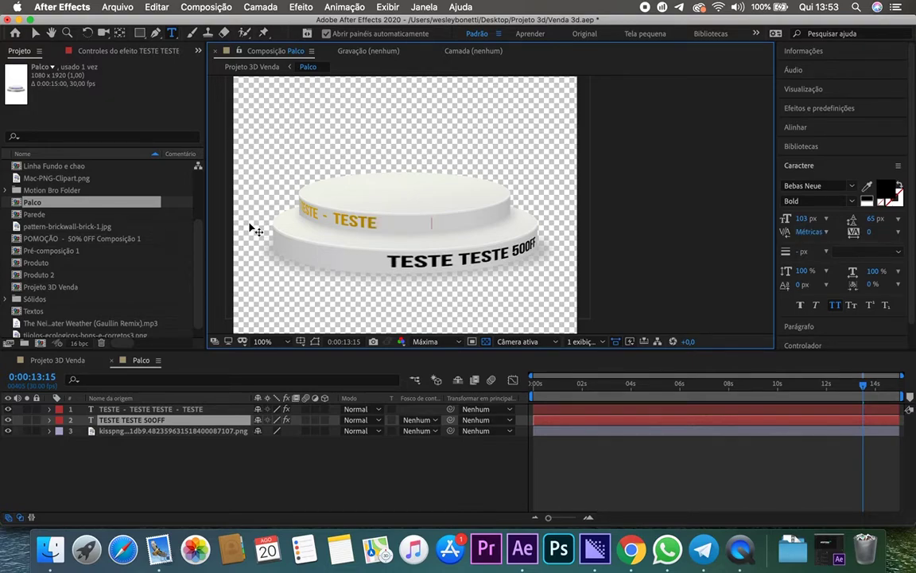
{"action": "key", "text": "super+v"}
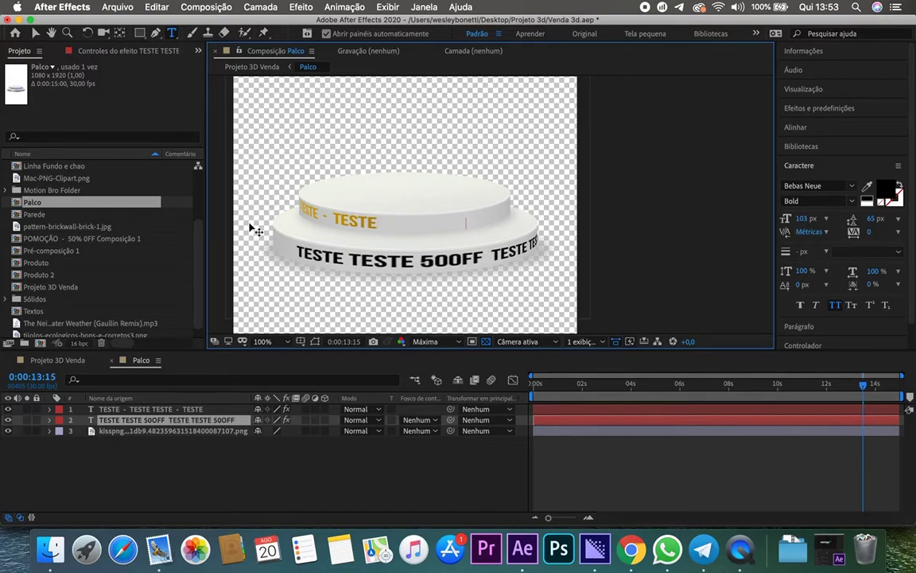
{"action": "key", "text": "super+v"}
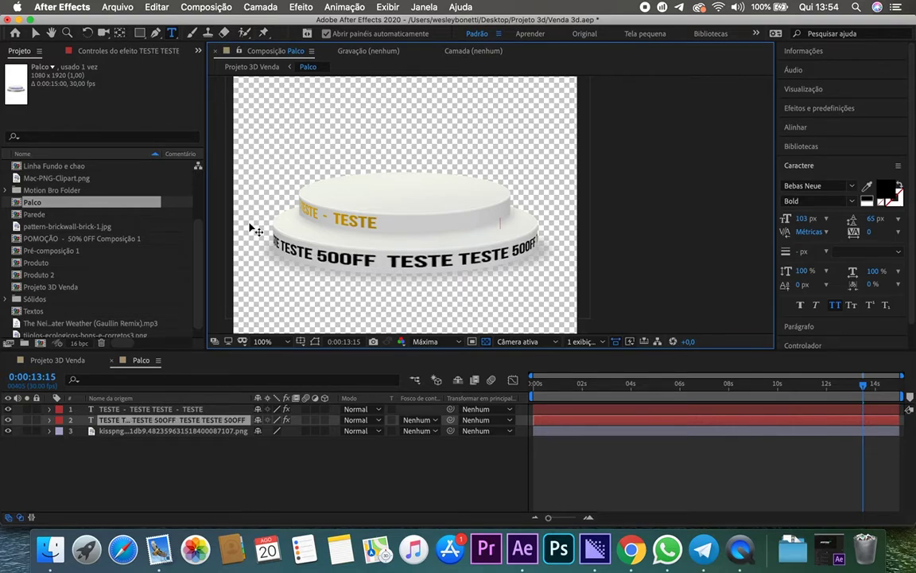
- Colour all of the lower ring text pure red (FF0000)
{"action": "key", "text": "super+a"}
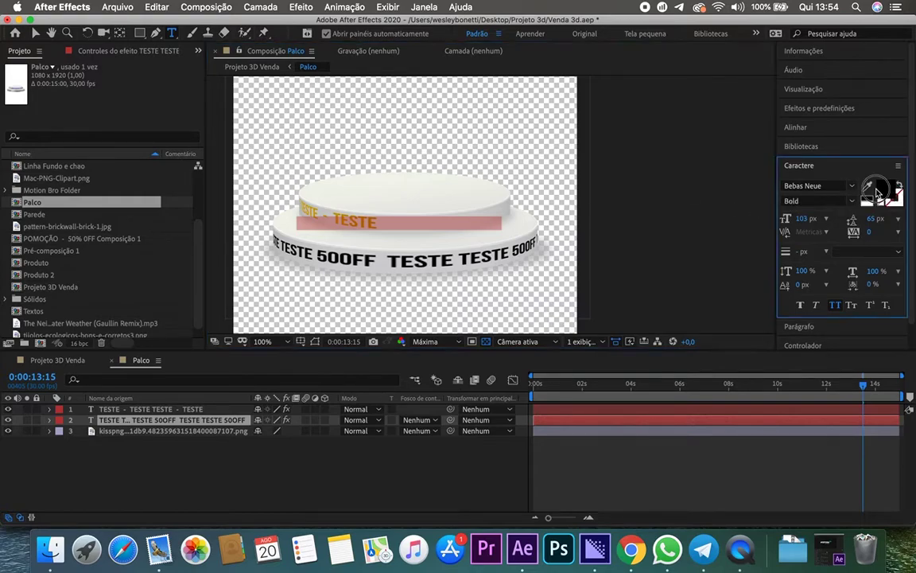
{"action": "left_click", "coordinate": [877, 193]}
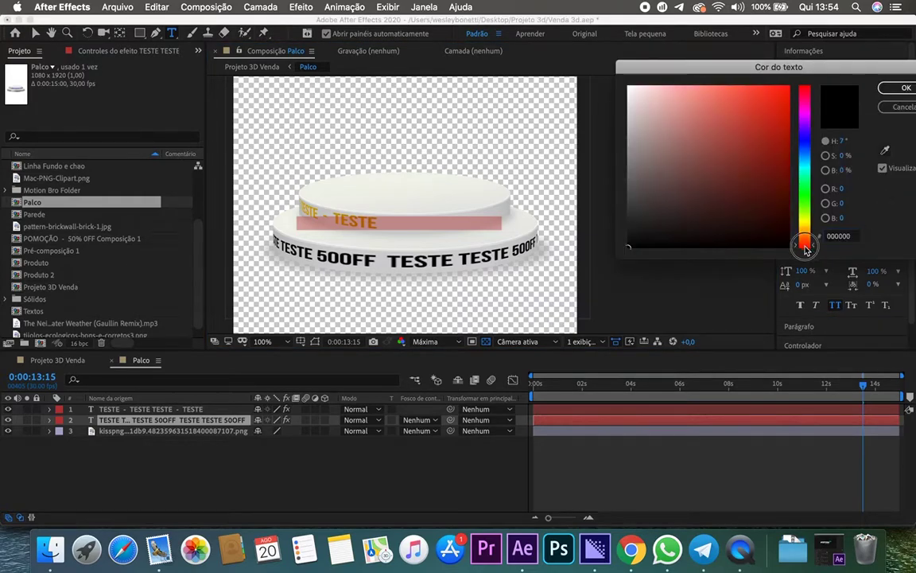
{"action": "left_click_drag", "start_coordinate": [752, 179], "coordinate": [788, 88]}
{"action": "left_click", "coordinate": [903, 90]}
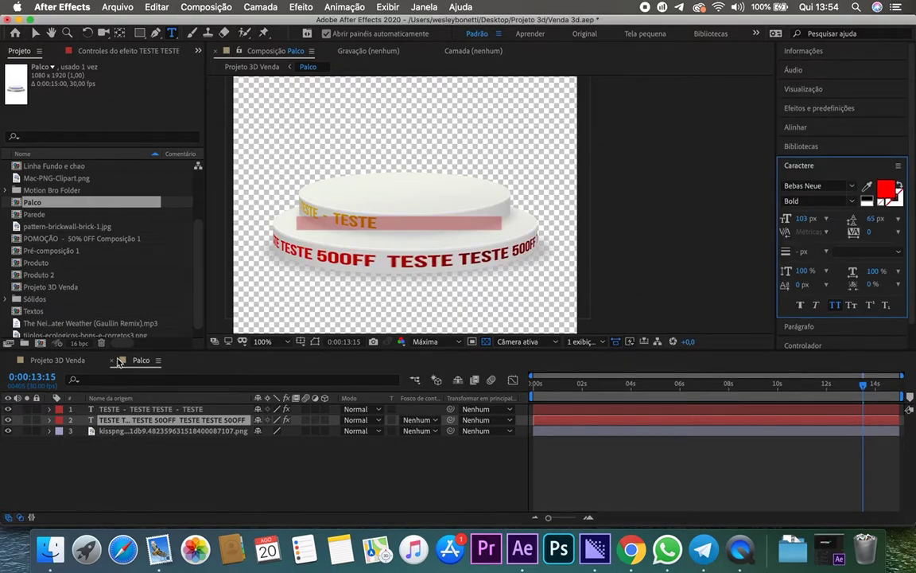
- Close the Palco podium comp, re-enable viewer rendering, and open the Textos precomp
{"action": "left_click", "coordinate": [113, 360]}
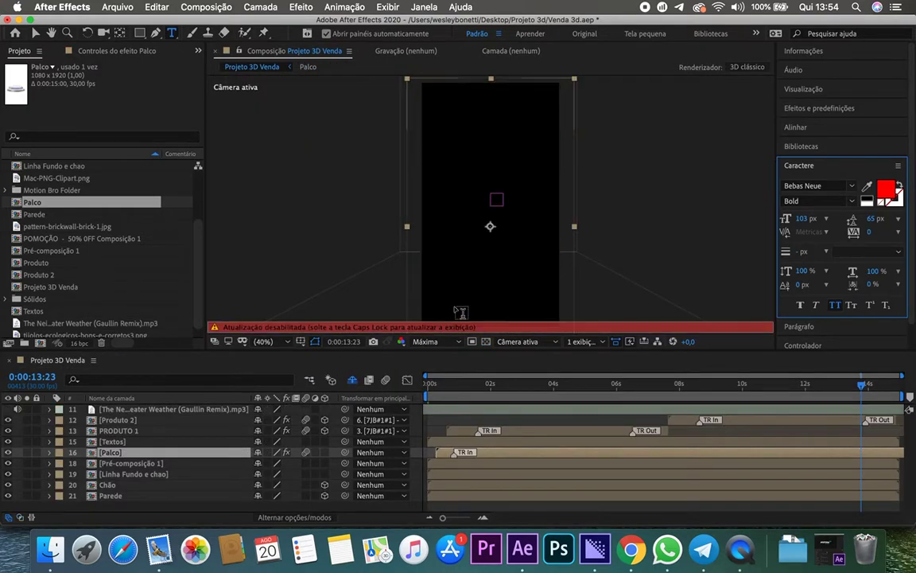
{"action": "key", "text": "Caps_Lock"}
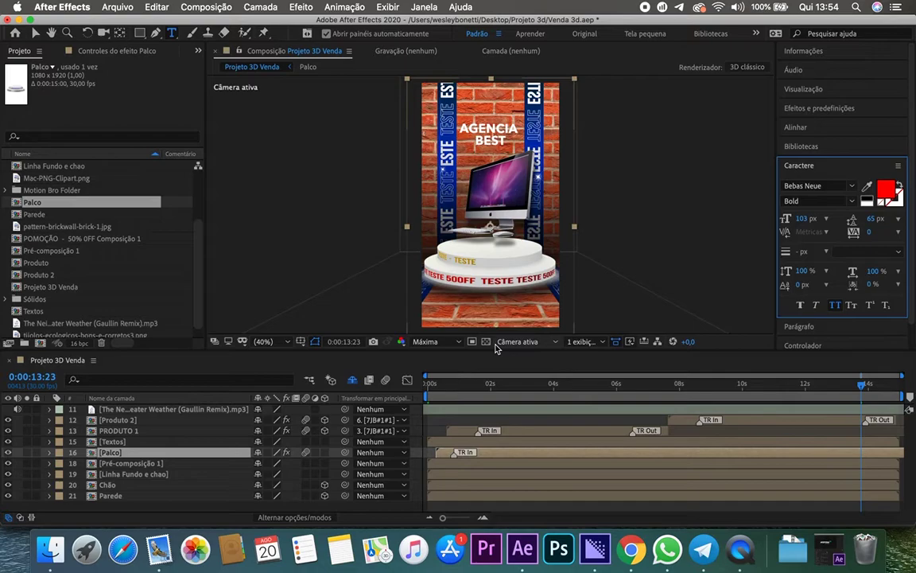
{"action": "left_click", "coordinate": [116, 443]}
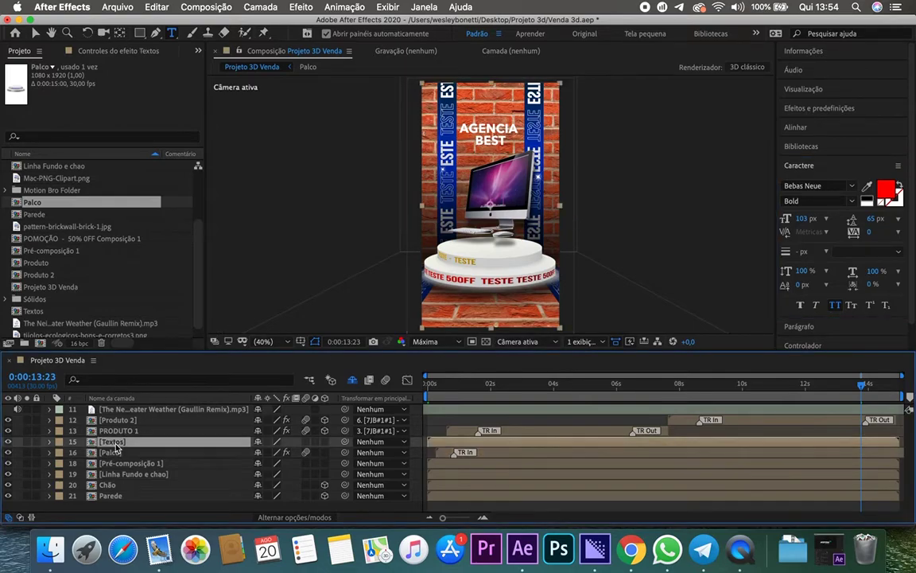
{"action": "double_click", "coordinate": [115, 442]}
- Change the first headline from 'Toda loja 50%OFF' to 'PROMO 60%OFF'
{"action": "mouse_move", "coordinate": [540, 386]}
{"action": "left_mouse_down"}
{"action": "mouse_move", "coordinate": [530, 394]}
{"action": "mouse_move", "coordinate": [810, 373]}
{"action": "mouse_move", "coordinate": [501, 396]}
{"action": "left_mouse_up"}
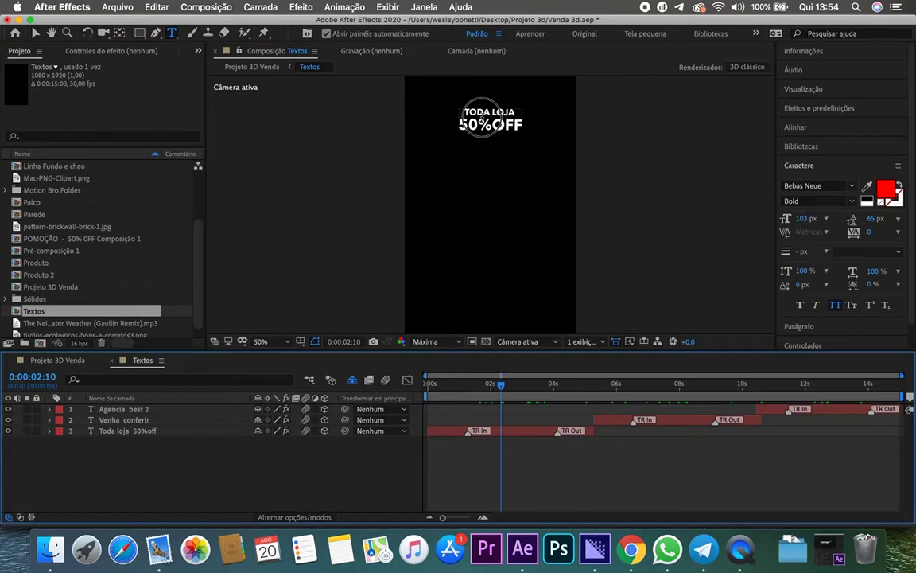
{"action": "left_click", "coordinate": [464, 111]}
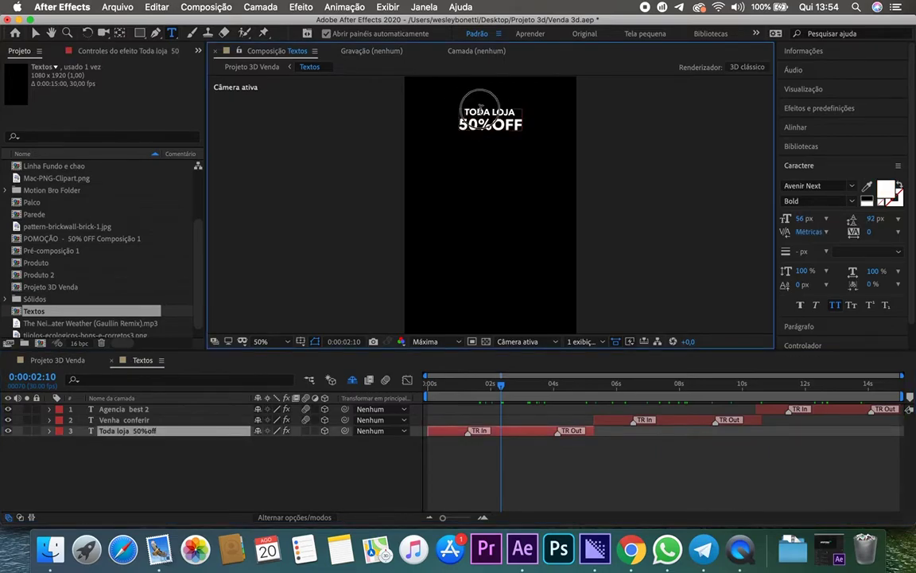
{"action": "left_click_drag", "start_coordinate": [464, 111], "coordinate": [534, 100]}
{"action": "type", "text": "PROMO"}
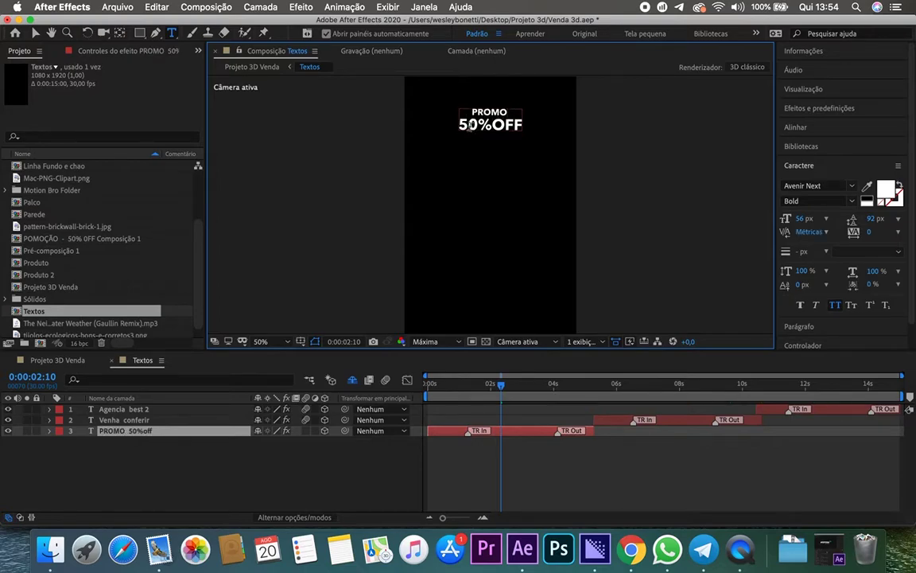
{"action": "left_click", "coordinate": [469, 124]}
{"action": "key", "text": "BackSpace"}
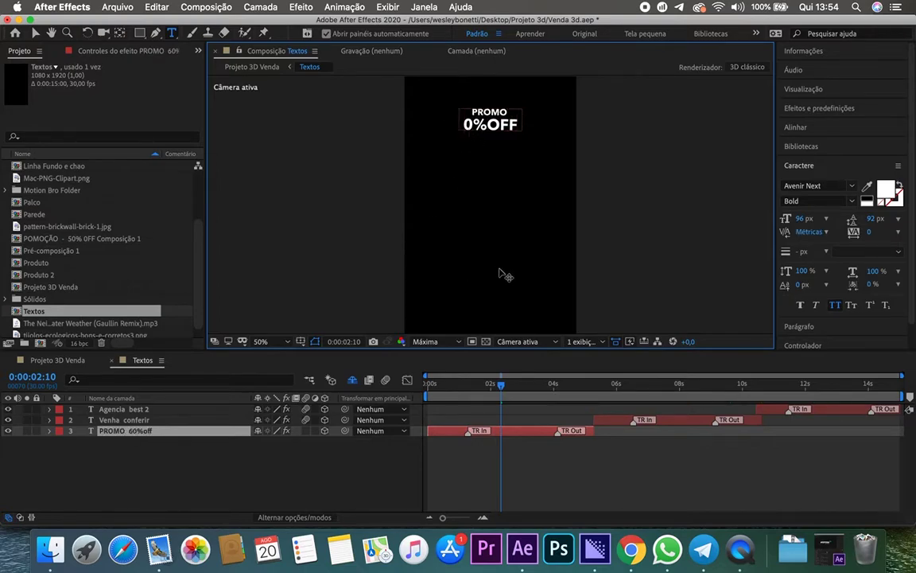
{"action": "type", "text": "6"}
{"action": "mouse_move", "coordinate": [509, 390]}
{"action": "left_mouse_down"}
{"action": "mouse_move", "coordinate": [461, 397]}
{"action": "mouse_move", "coordinate": [678, 380]}
{"action": "left_mouse_up"}
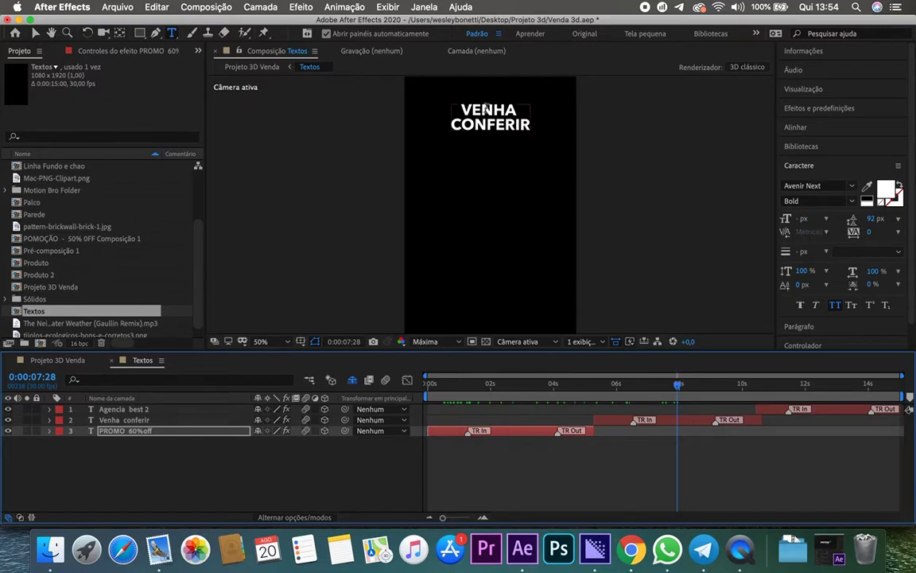
- Review the Venha conferir and Agencia best headlines, then close the Textos composition
{"action": "left_click", "coordinate": [843, 419]}
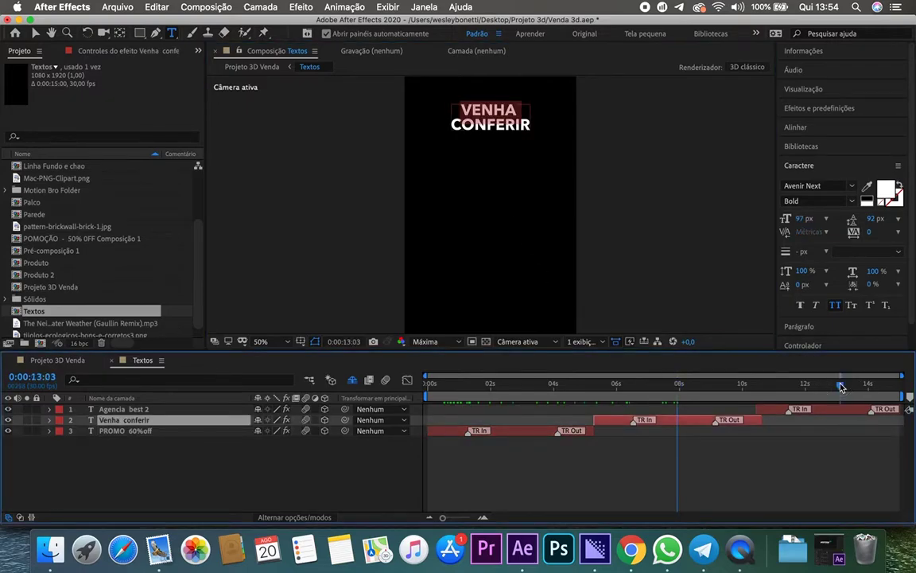
{"action": "left_click", "coordinate": [839, 384]}
{"action": "left_click", "coordinate": [908, 409]}
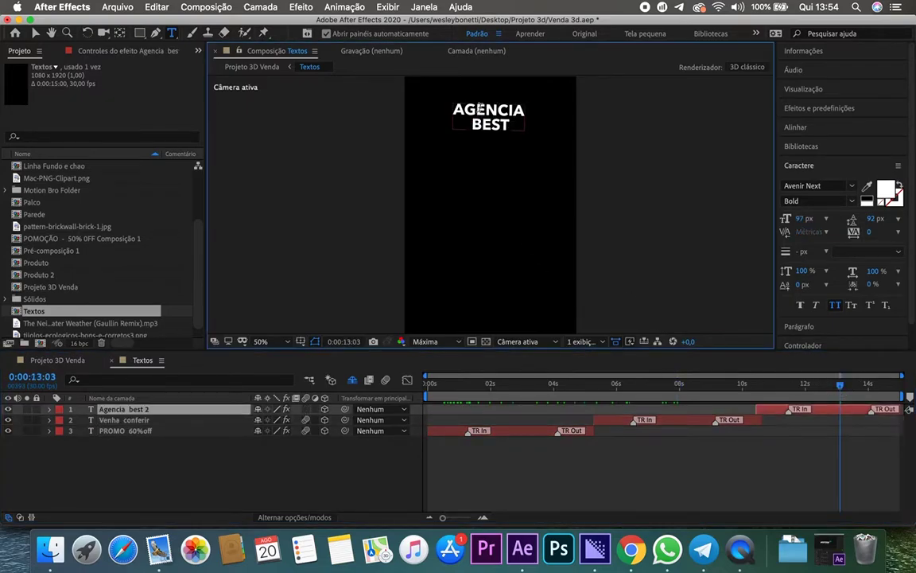
{"action": "left_click", "coordinate": [112, 360]}
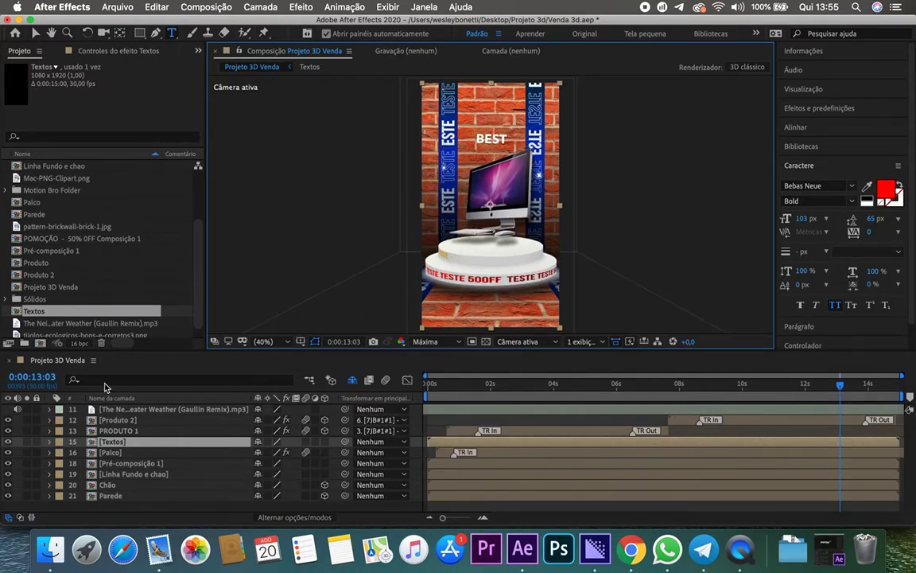
{"action": "double_click", "coordinate": [112, 442]}
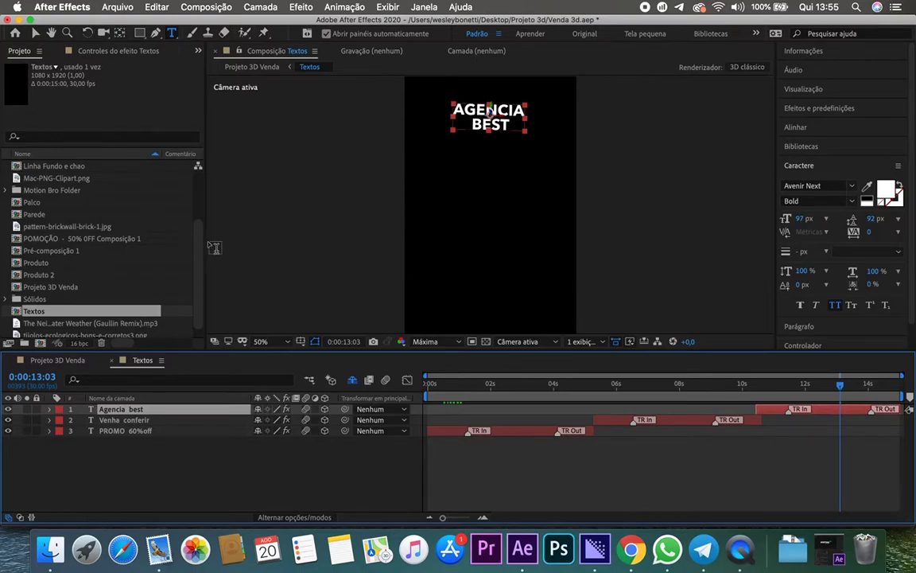
{"action": "left_click", "coordinate": [112, 360]}
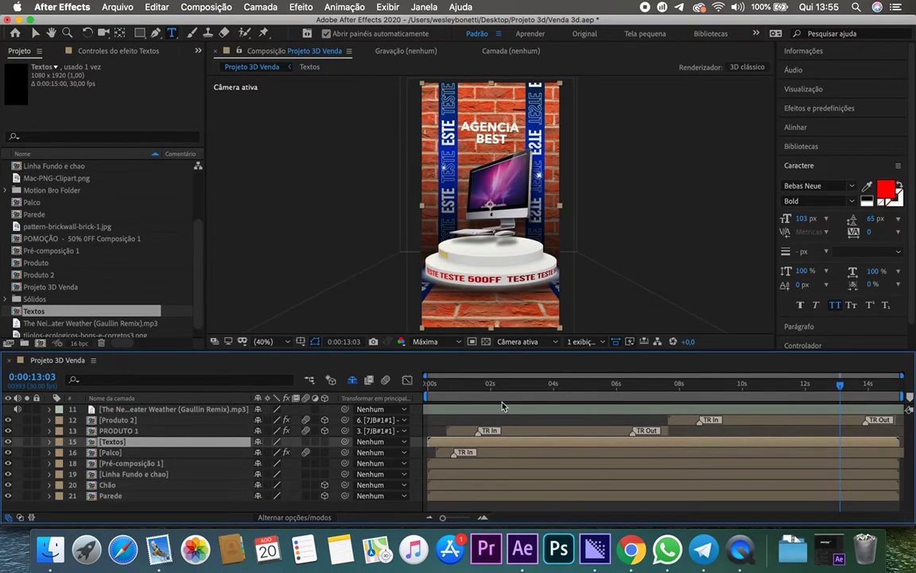
{"action": "left_click", "coordinate": [178, 431]}
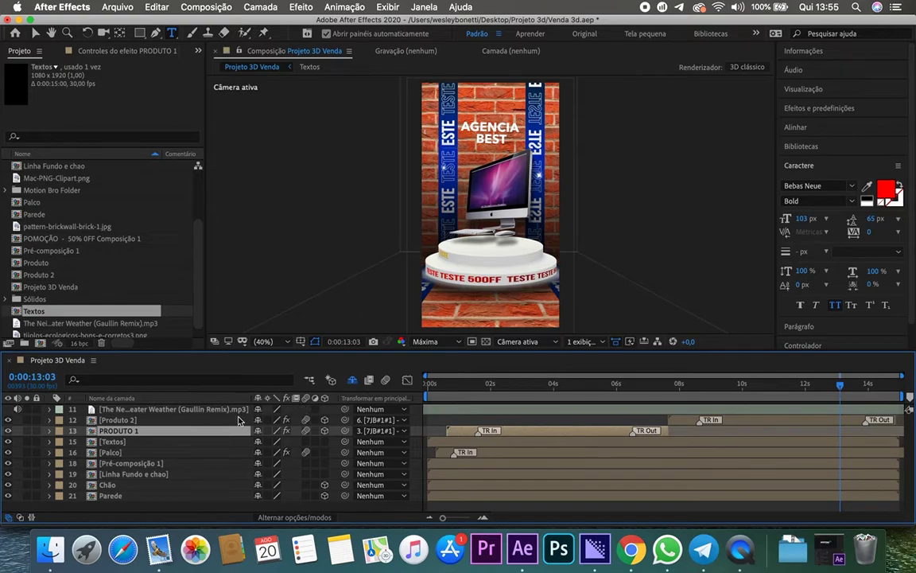
- In PRODUTO 1, replace the smart-watch layer with the CS1595_AH677_89690.png sneaker image
{"action": "left_click", "coordinate": [534, 383]}
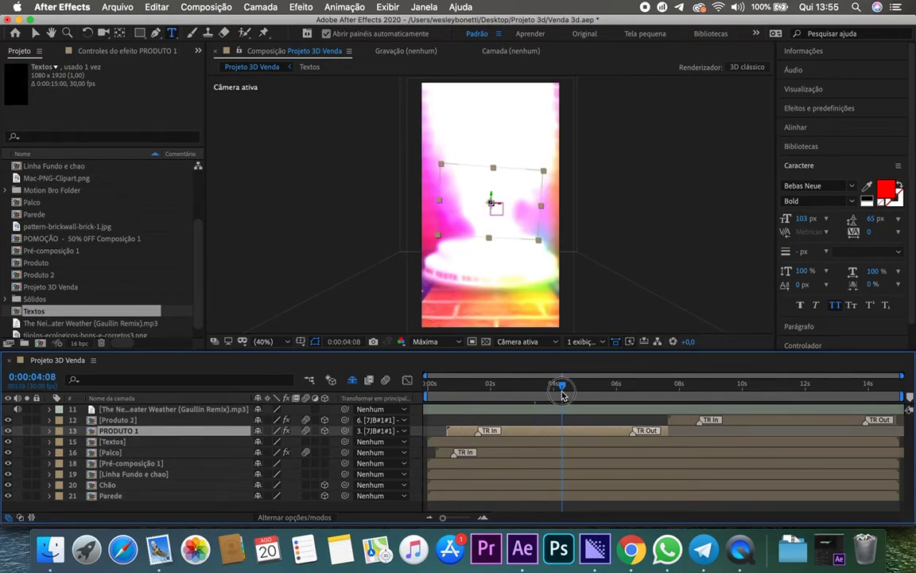
{"action": "double_click", "coordinate": [115, 432]}
{"action": "left_click", "coordinate": [144, 412]}
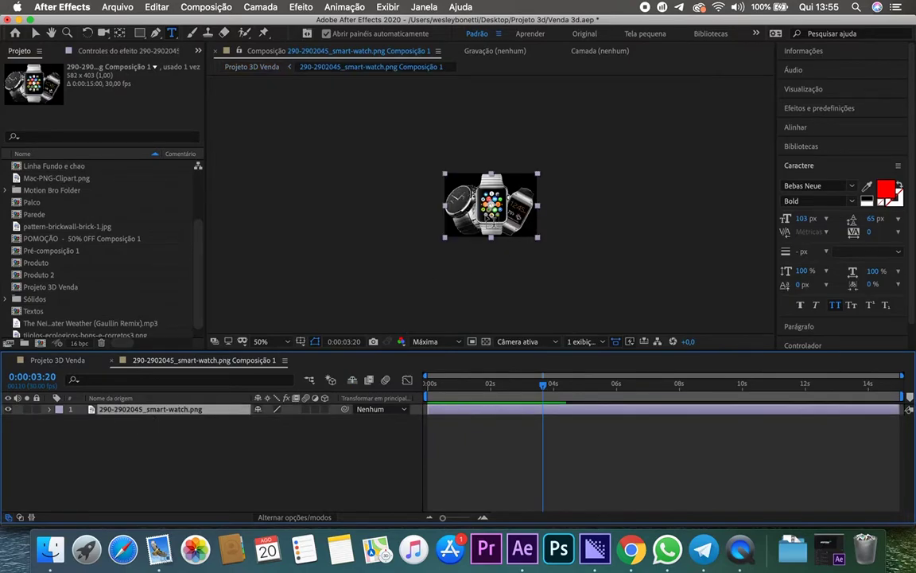
{"action": "left_click", "coordinate": [50, 562]}
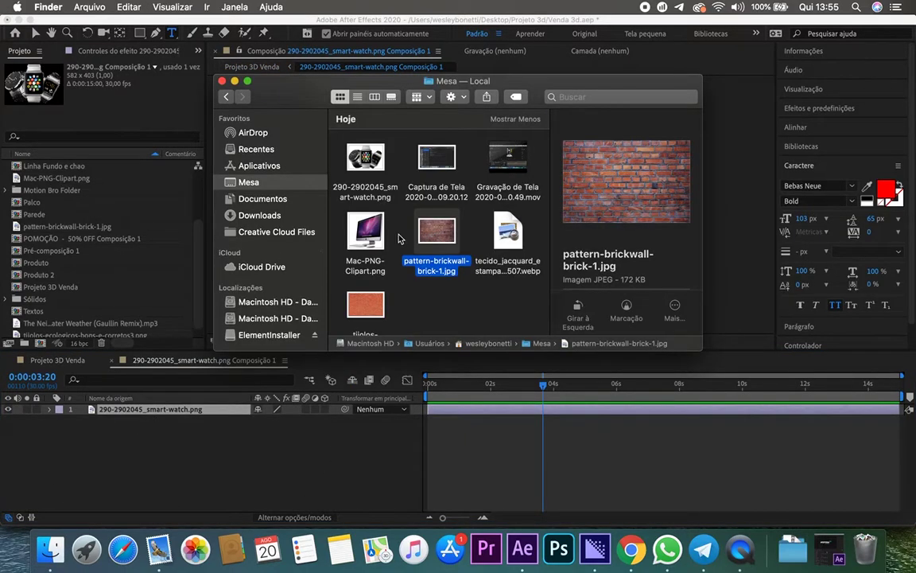
{"action": "scroll", "coordinate": [400, 239], "scroll_direction": "down", "scroll_amount": 3}
{"action": "scroll", "coordinate": [400, 238], "scroll_direction": "down", "scroll_amount": 3}
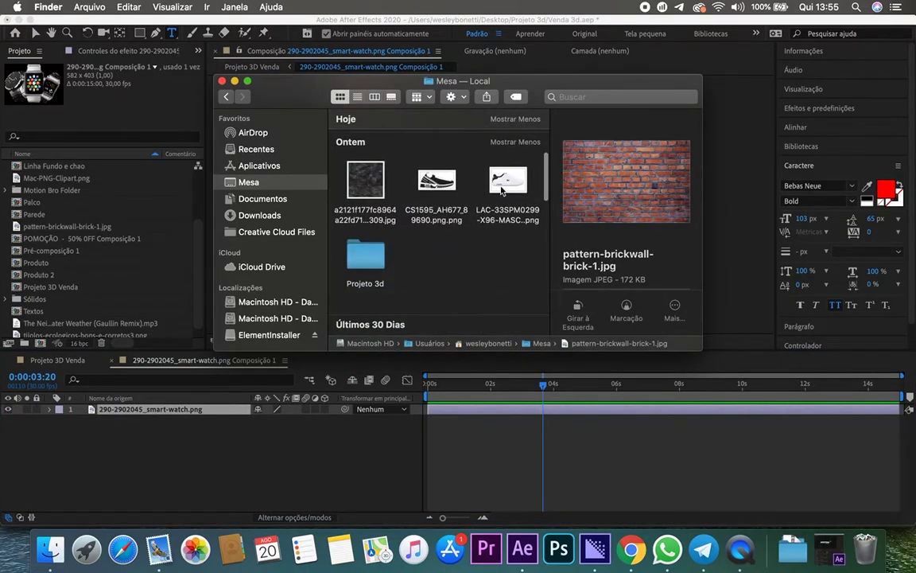
{"action": "left_click", "coordinate": [449, 191]}
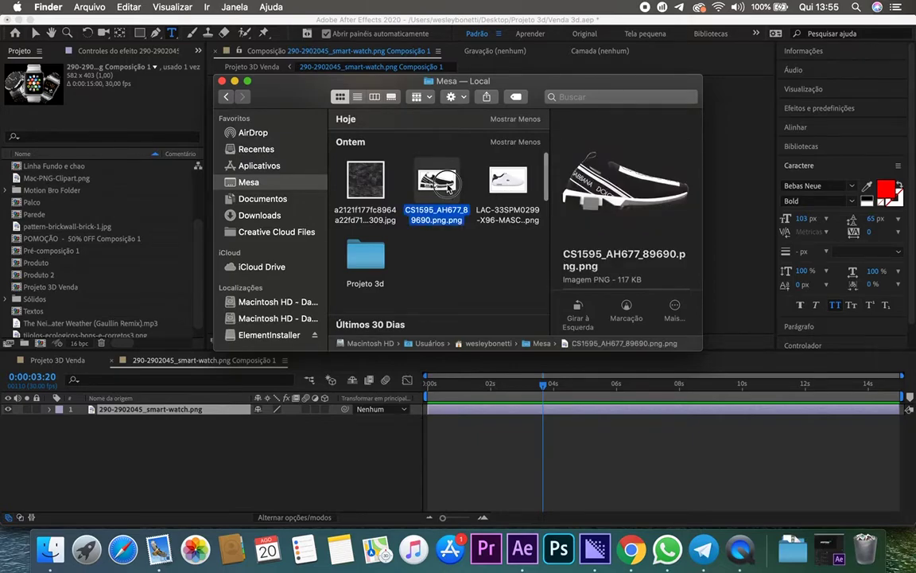
{"action": "left_click_drag", "start_coordinate": [449, 185], "coordinate": [143, 451]}
{"action": "left_click_drag", "start_coordinate": [133, 417], "coordinate": [135, 416]}
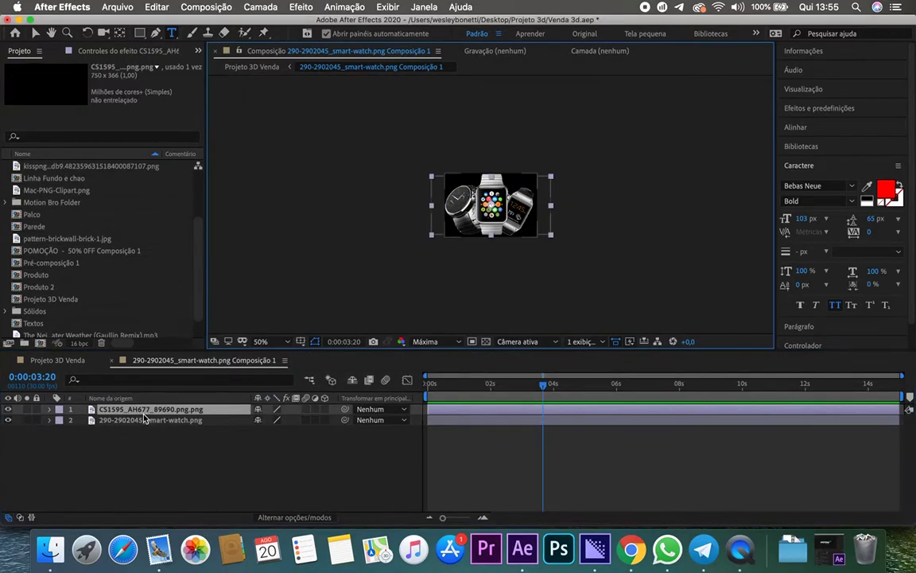
{"action": "left_click", "coordinate": [143, 418]}
{"action": "key", "text": "Delete"}
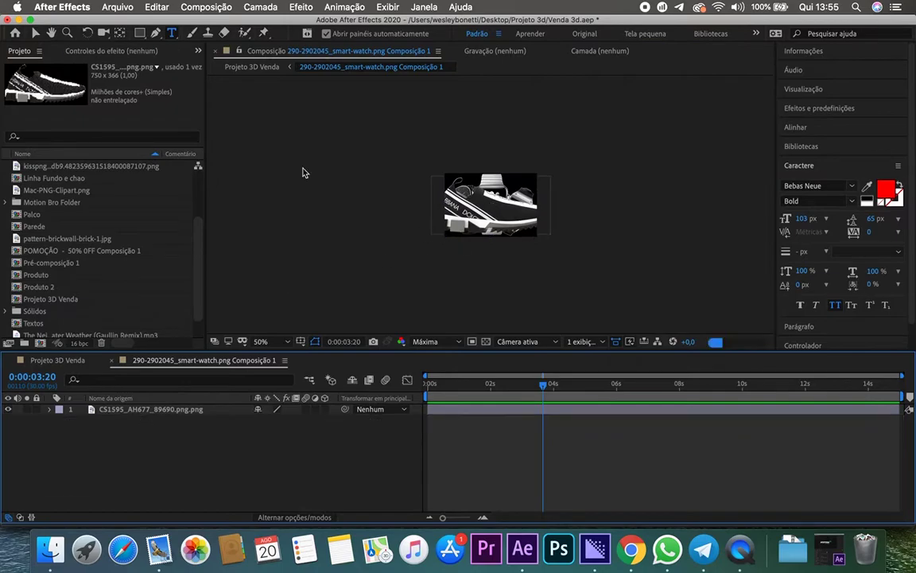
- Scale the sneaker down to fit the frame and return to Projeto 3D Venda
{"action": "key", "text": "v"}
{"action": "left_click", "coordinate": [488, 180]}
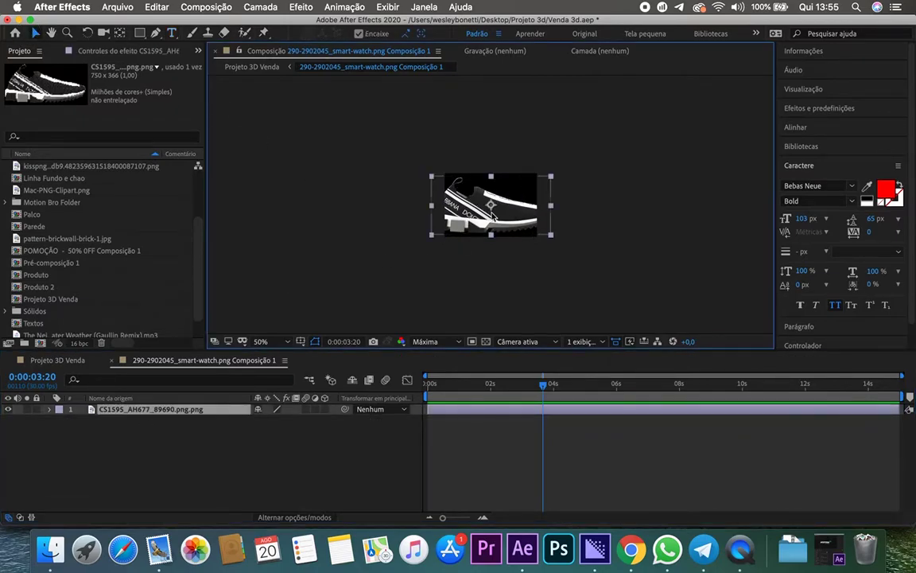
{"action": "left_click_drag", "start_coordinate": [550, 234], "coordinate": [537, 231]}
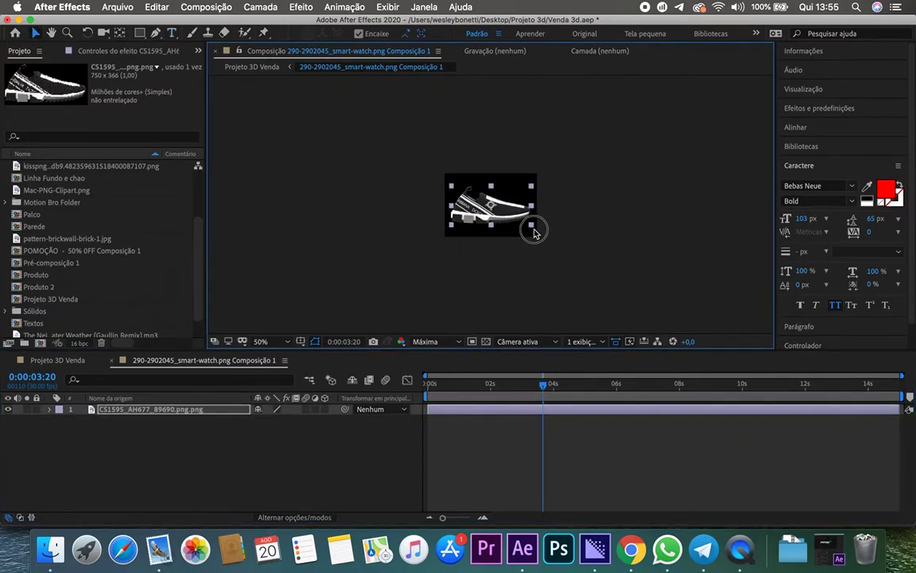
{"action": "left_click", "coordinate": [65, 362]}
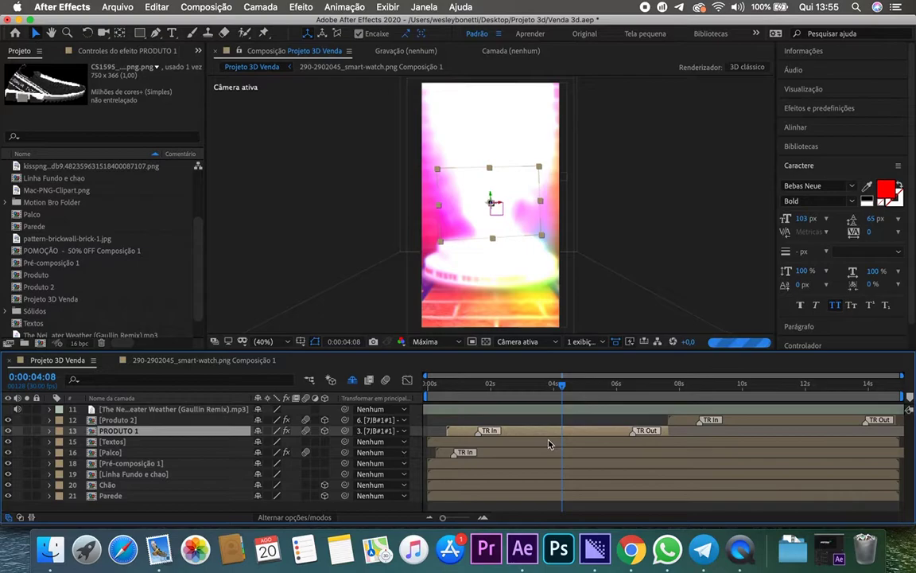
- Preview the sneaker at 0:00:05:14, then scrub to 0:00:10:20 where Produto 2 appears
{"action": "left_click_drag", "start_coordinate": [561, 385], "coordinate": [597, 385]}
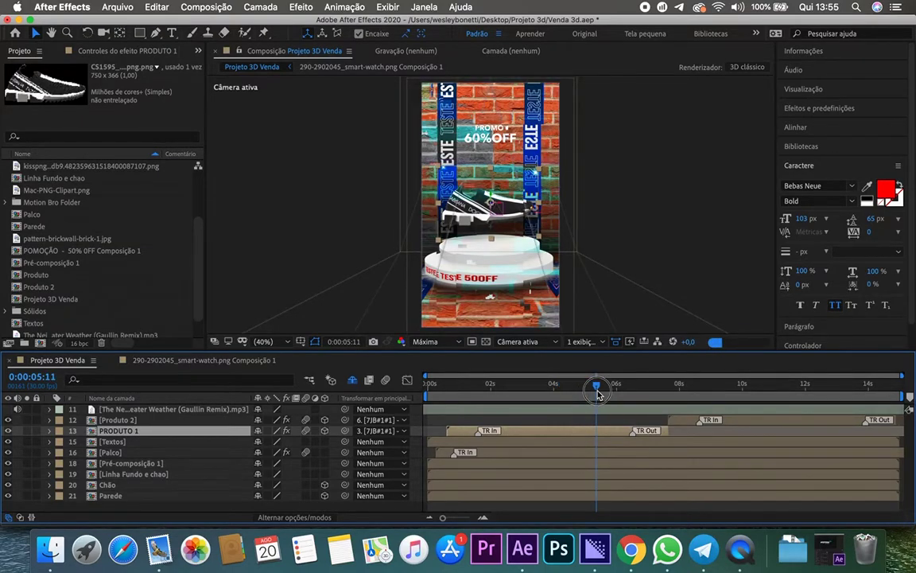
{"action": "left_click_drag", "start_coordinate": [598, 394], "coordinate": [600, 389]}
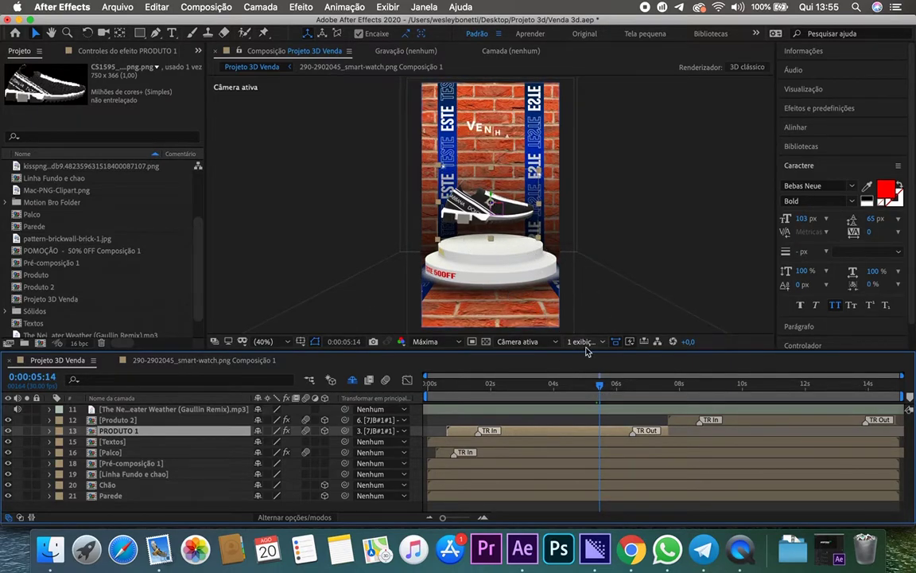
{"action": "left_click", "coordinate": [204, 360]}
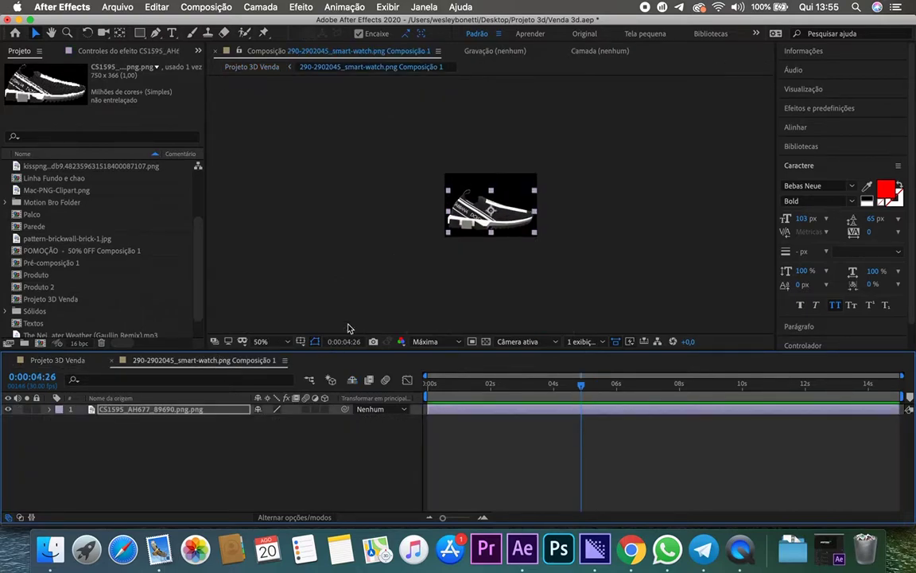
{"action": "left_click", "coordinate": [80, 359]}
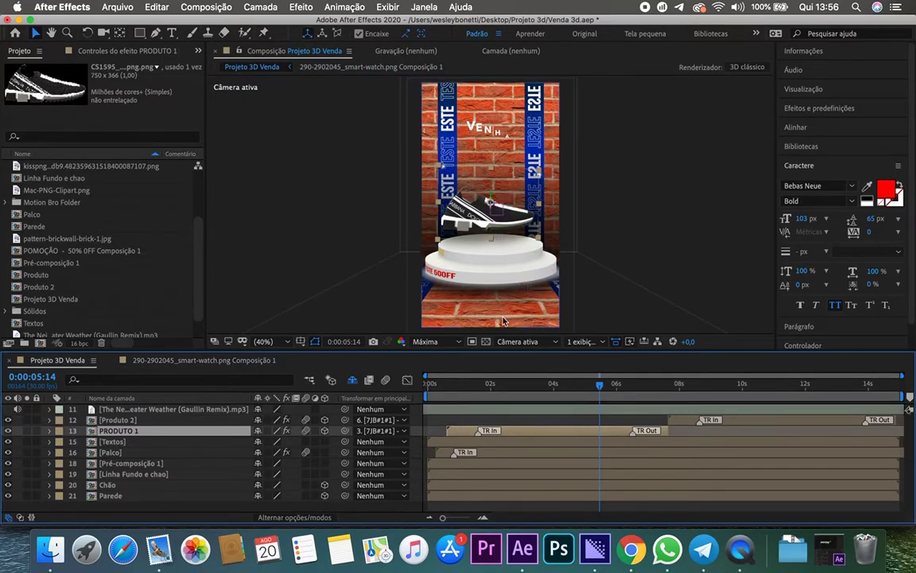
{"action": "left_click", "coordinate": [741, 385]}
{"action": "left_click_drag", "start_coordinate": [741, 385], "coordinate": [764, 385]}
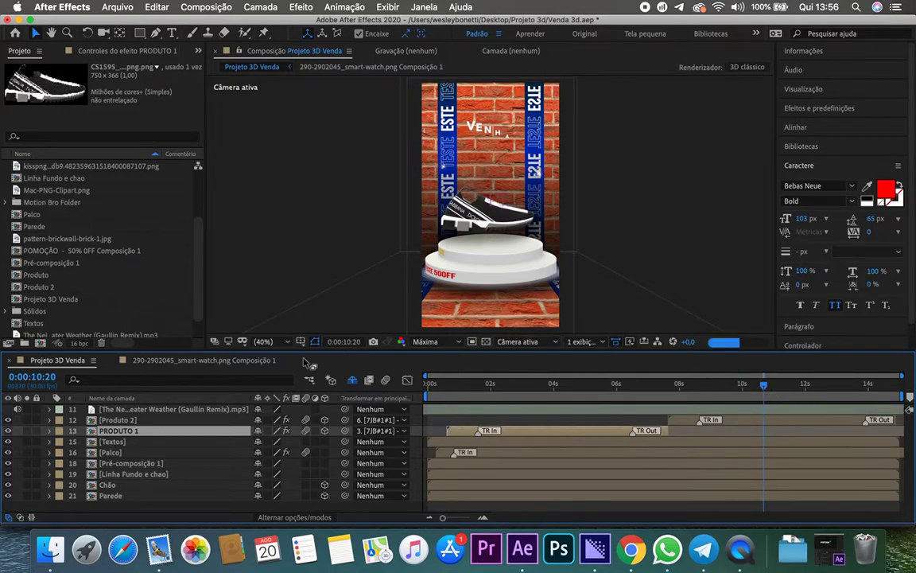
{"action": "left_click", "coordinate": [113, 421]}
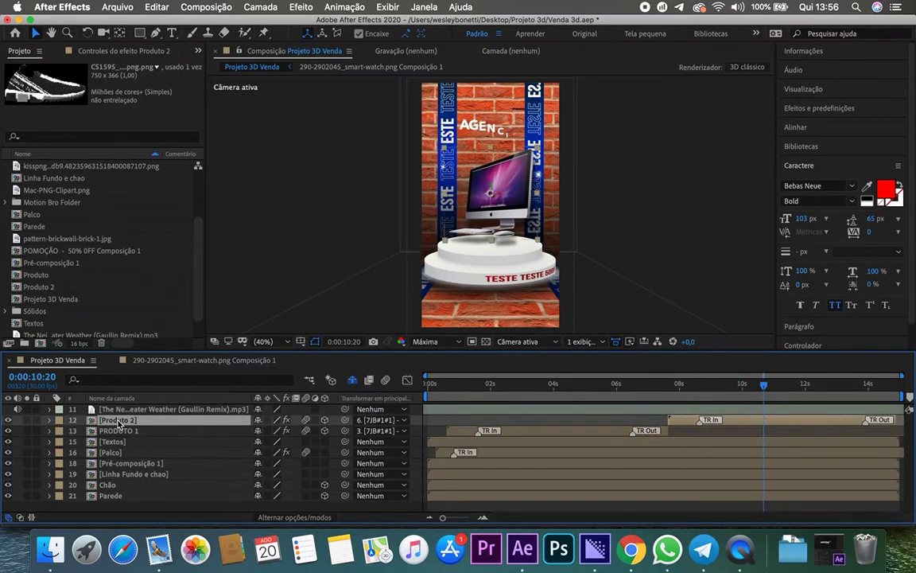
- In Produto 2, replace the iMac image with the white LAC-33SPM0299-X96-MASC.png sneaker, enlarged and lowered
{"action": "double_click", "coordinate": [118, 421]}
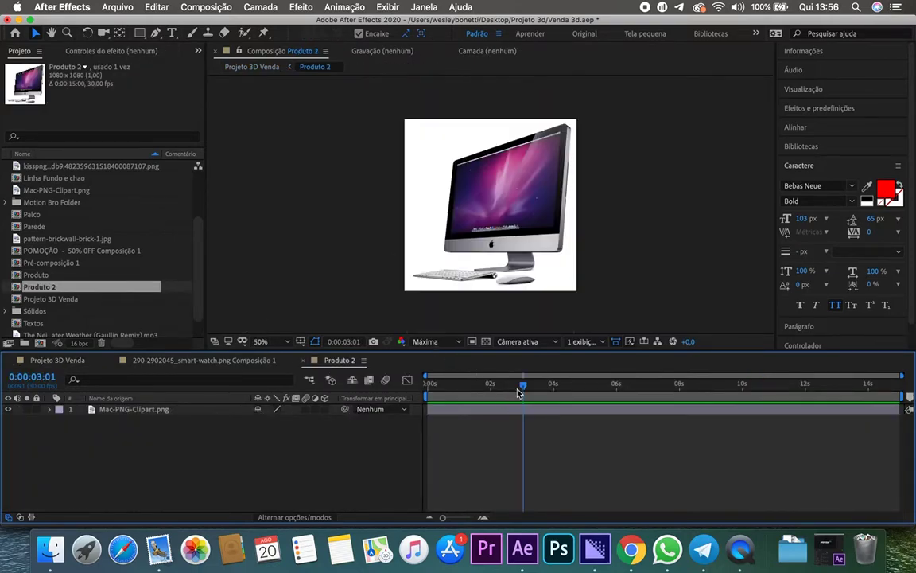
{"action": "left_click", "coordinate": [230, 410]}
{"action": "key", "text": "Delete"}
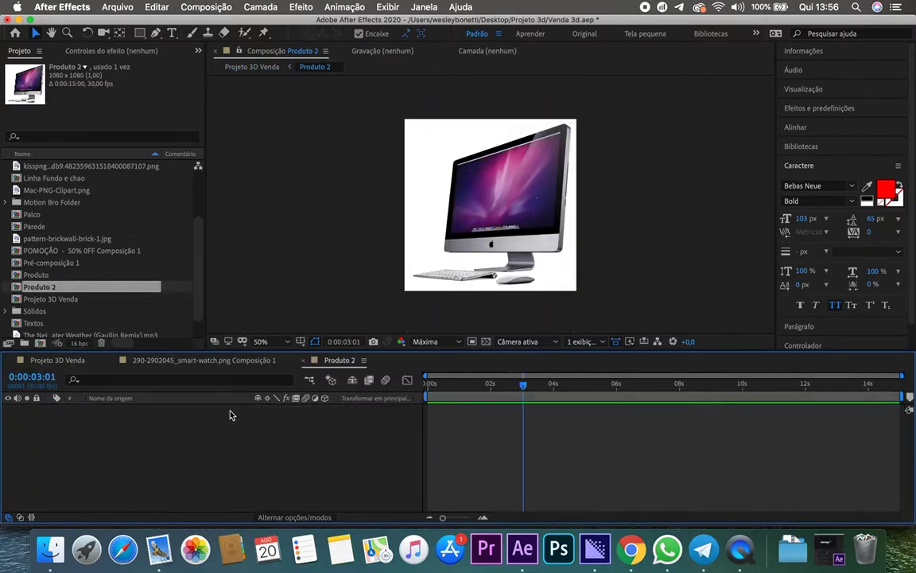
{"action": "left_click", "coordinate": [50, 549]}
{"action": "mouse_move", "coordinate": [508, 180]}
{"action": "left_mouse_down"}
{"action": "mouse_move", "coordinate": [175, 477]}
{"action": "mouse_move", "coordinate": [151, 445]}
{"action": "left_mouse_up"}
{"action": "left_click_drag", "start_coordinate": [540, 238], "coordinate": [577, 271]}
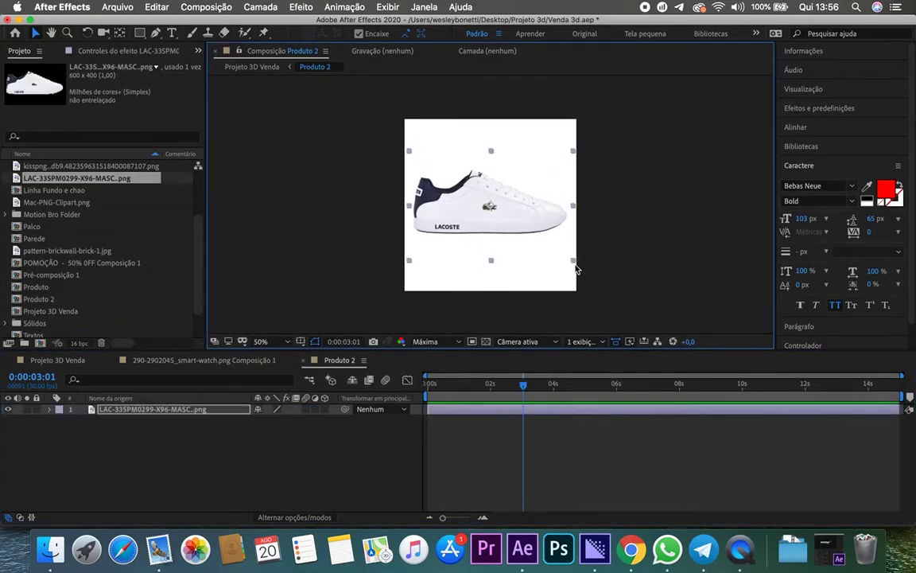
{"action": "key", "text": "Down"}
{"action": "key", "text": "Down"}
{"action": "key", "text": "Down"}
{"action": "key", "text": "Down"}
{"action": "key", "text": "Down"}
{"action": "key", "text": "Down"}
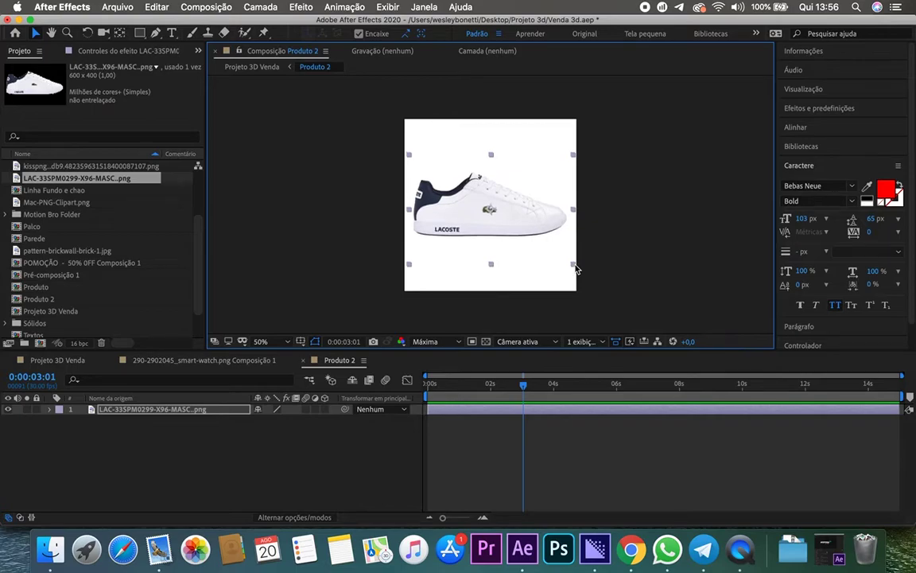
{"action": "left_click_drag", "start_coordinate": [469, 229], "coordinate": [443, 266]}
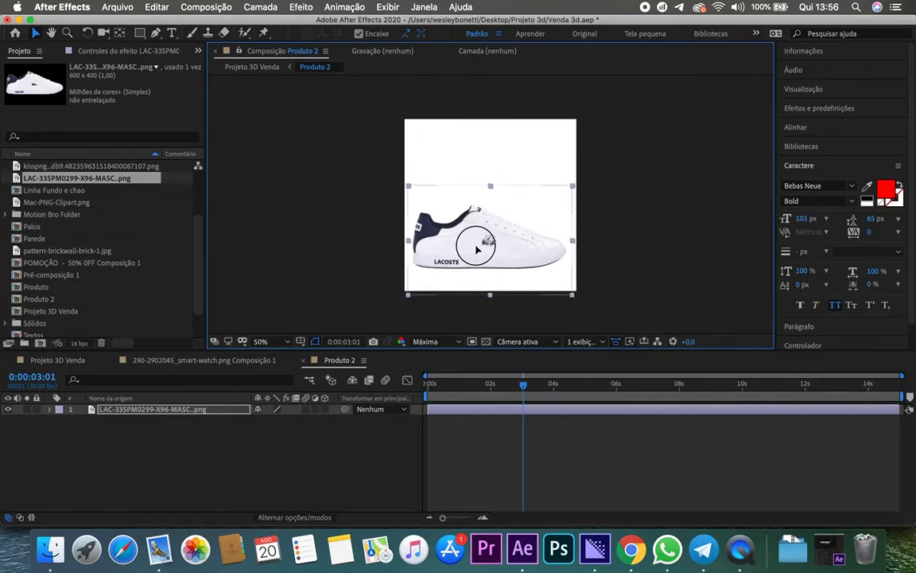
- Check the Produto 2 sneaker on the podium at 0:00:12:21 in the main composition
{"action": "left_click", "coordinate": [60, 360]}
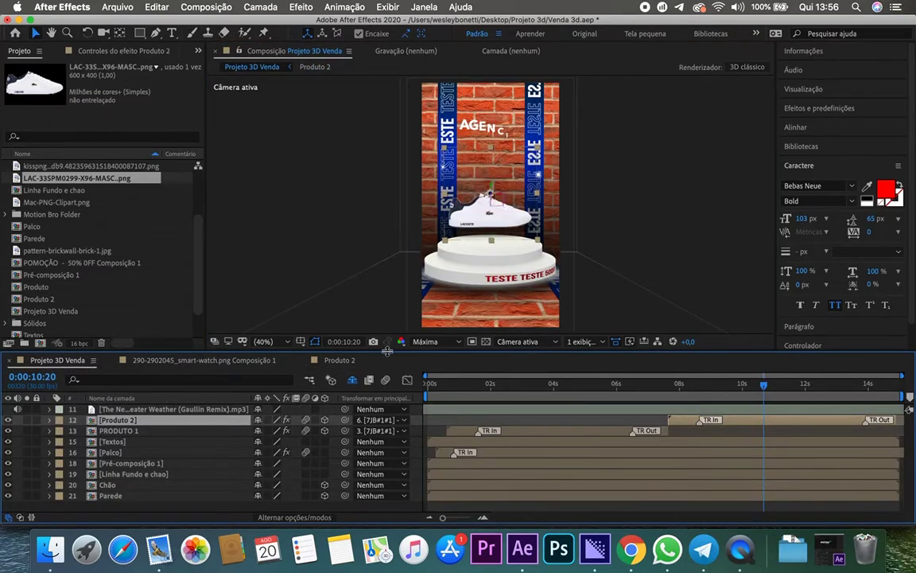
{"action": "left_click", "coordinate": [340, 360]}
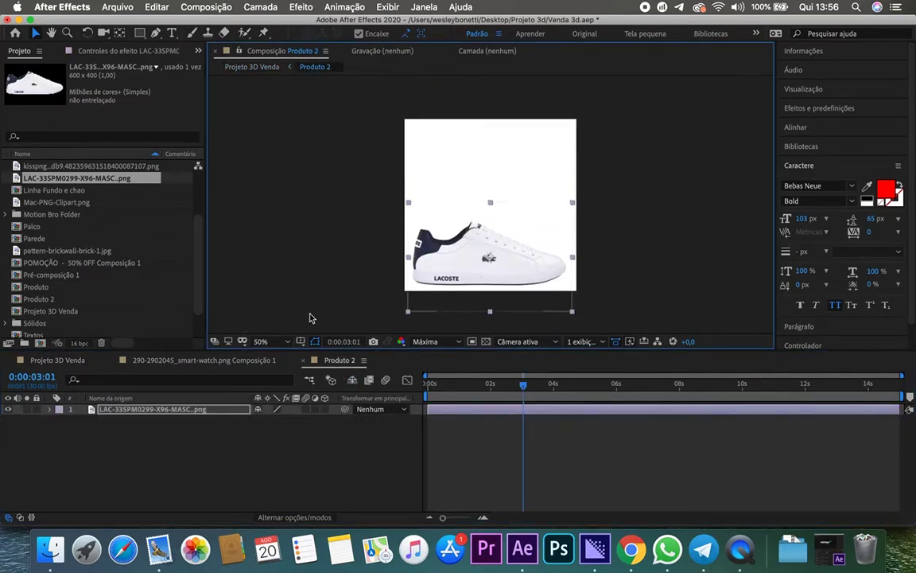
{"action": "left_click", "coordinate": [78, 361]}
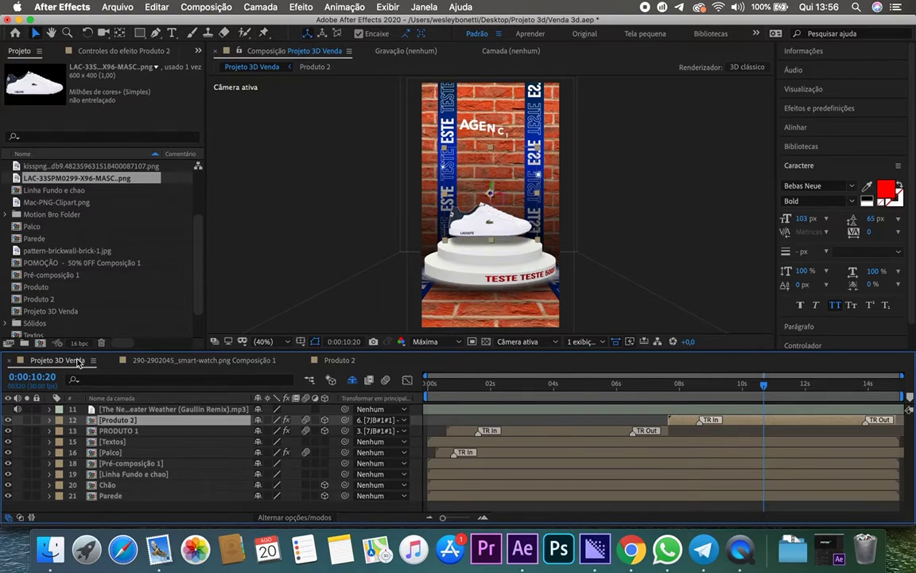
{"action": "left_click_drag", "start_coordinate": [787, 385], "coordinate": [822, 389]}
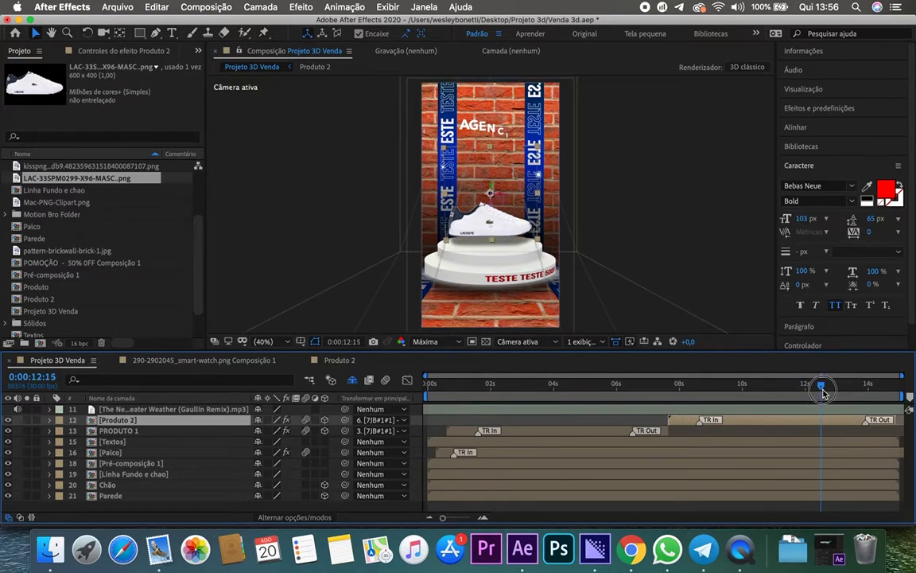
{"action": "left_click_drag", "start_coordinate": [822, 390], "coordinate": [827, 393]}
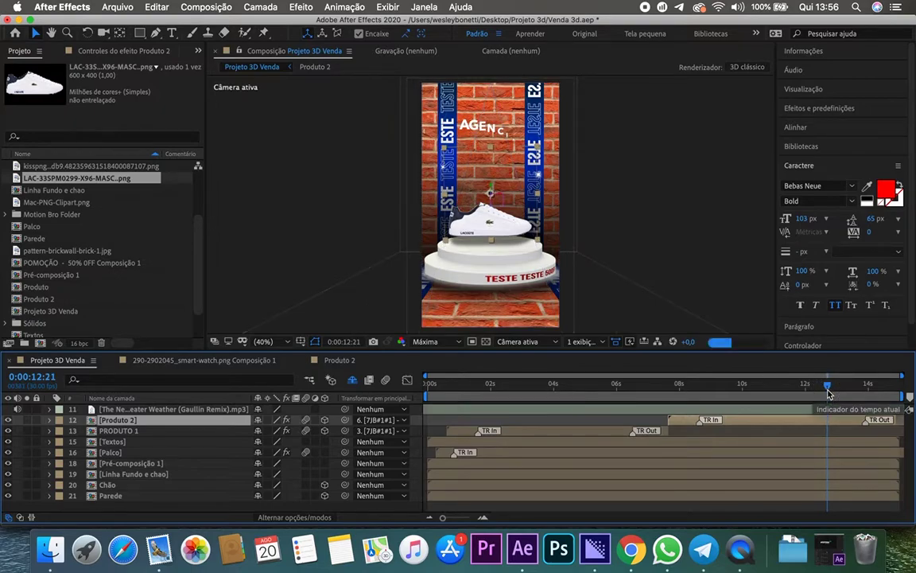
{"action": "left_click", "coordinate": [330, 359]}
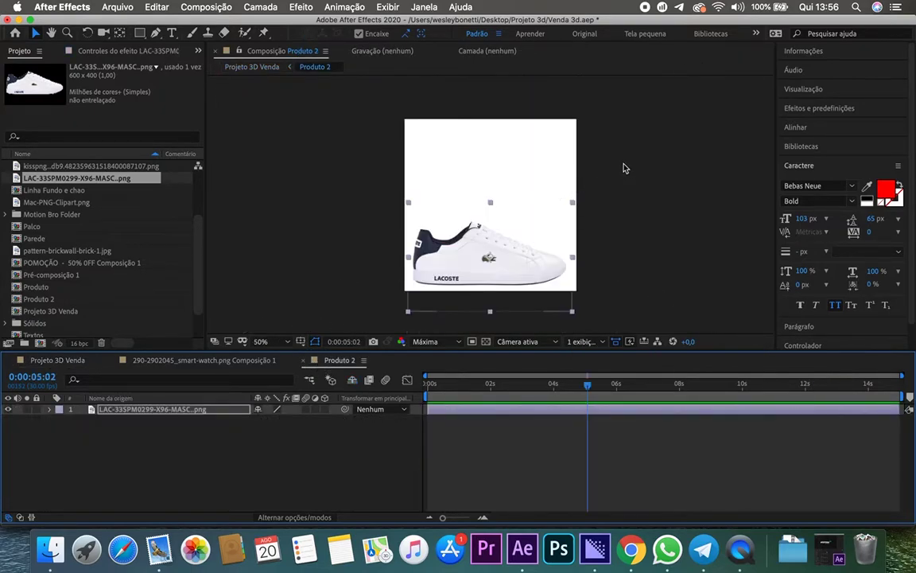
{"action": "left_click", "coordinate": [57, 360]}
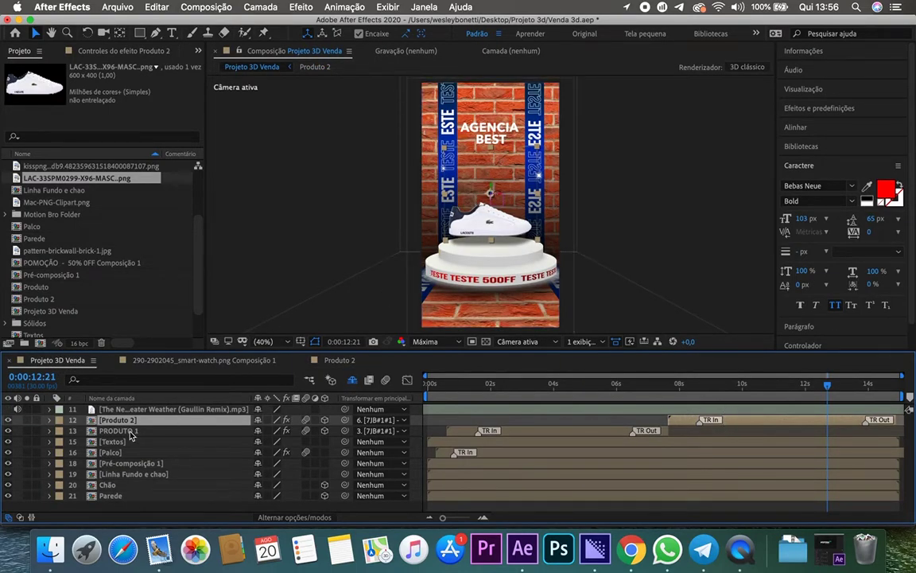
- Set the Produto 2 layer scale to 86.4% and move the shoe up inside its composition
{"action": "key", "text": "s"}
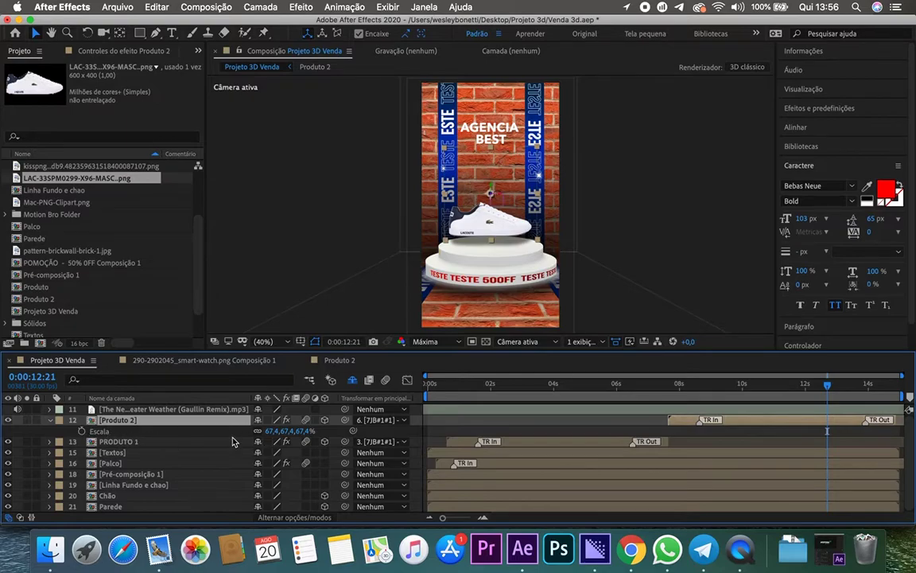
{"action": "left_click_drag", "start_coordinate": [271, 431], "coordinate": [295, 430]}
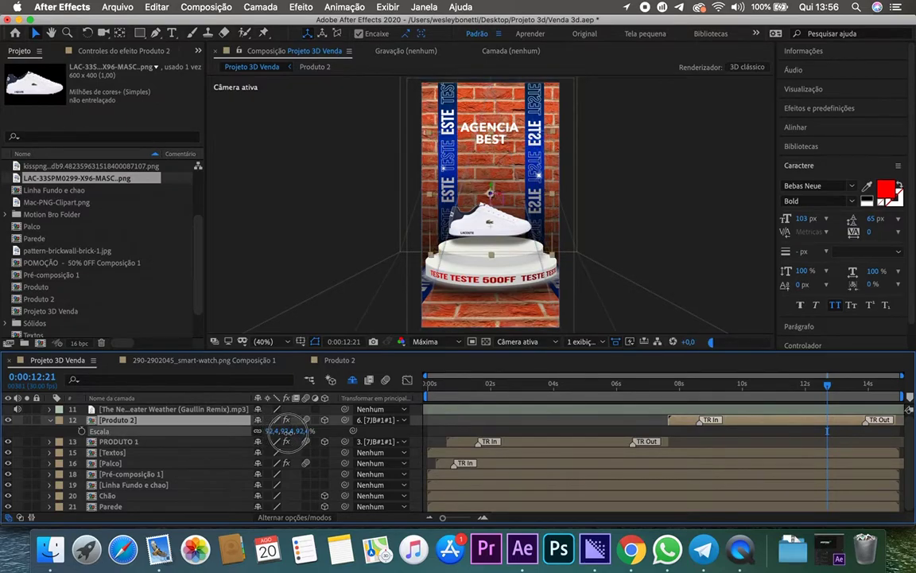
{"action": "left_click_drag", "start_coordinate": [288, 431], "coordinate": [282, 431]}
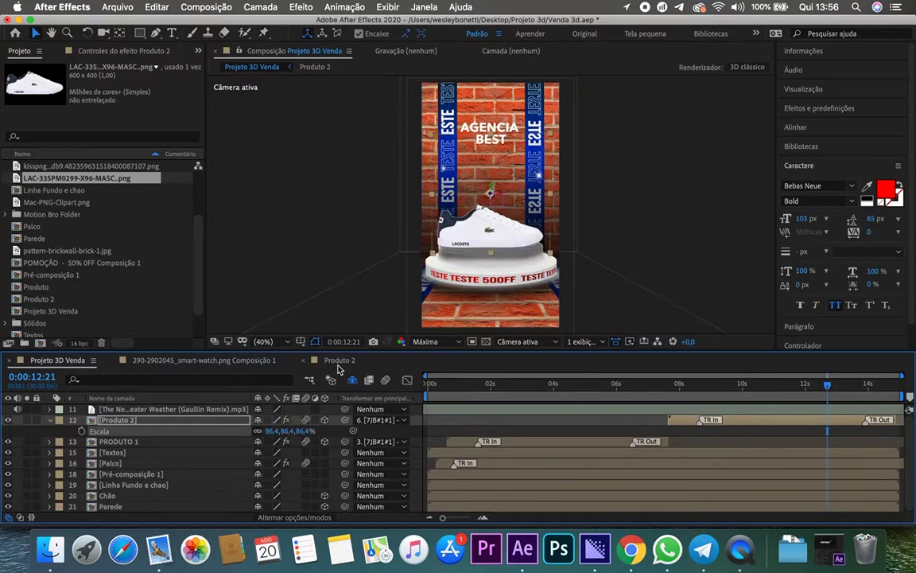
{"action": "left_click", "coordinate": [340, 360]}
{"action": "left_click", "coordinate": [520, 275]}
{"action": "left_click_drag", "start_coordinate": [521, 274], "coordinate": [523, 248]}
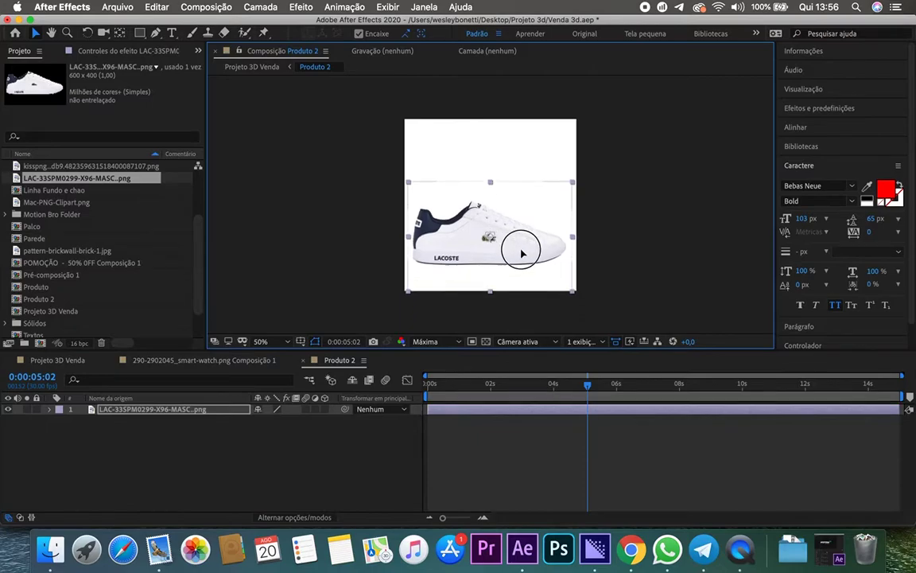
{"action": "left_click", "coordinate": [63, 360]}
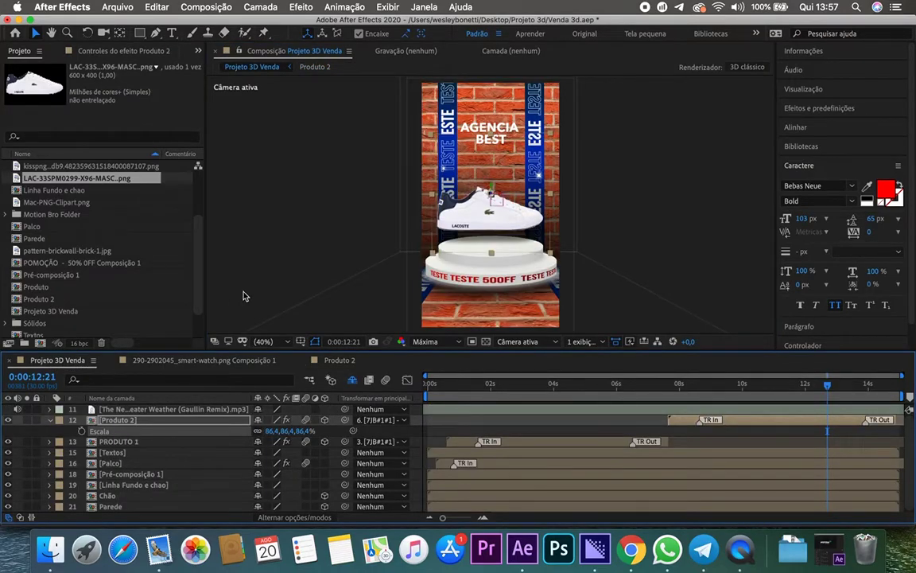
{"action": "left_click_drag", "start_coordinate": [828, 390], "coordinate": [764, 389]}
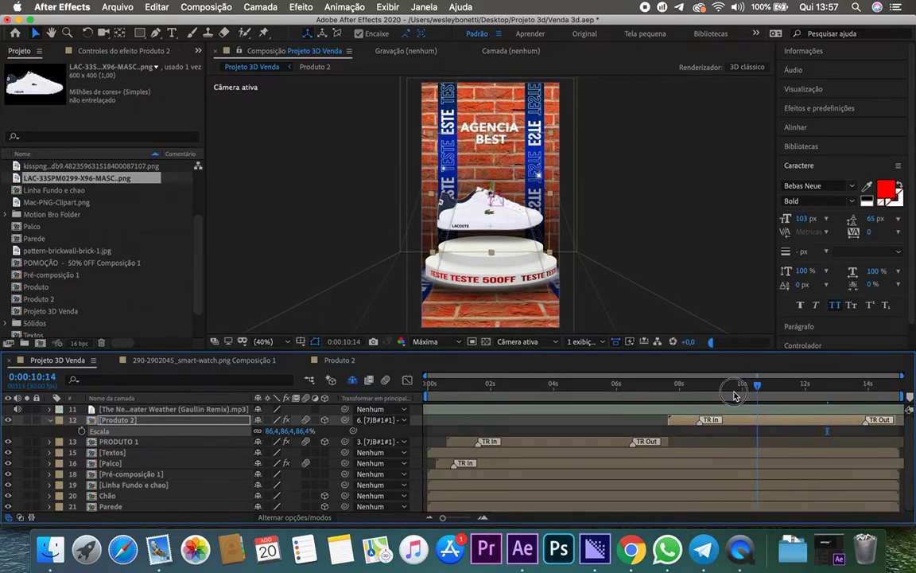
- Scrub back to the glitch transition near 0:00:08:18 and collapse the Produto 2 properties
{"action": "left_click_drag", "start_coordinate": [764, 389], "coordinate": [699, 395]}
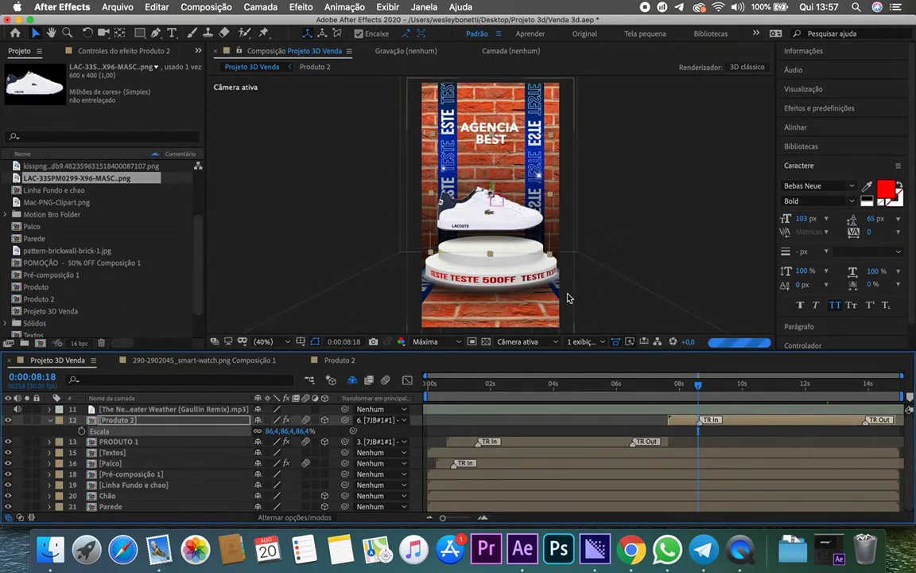
{"action": "left_click", "coordinate": [52, 421]}
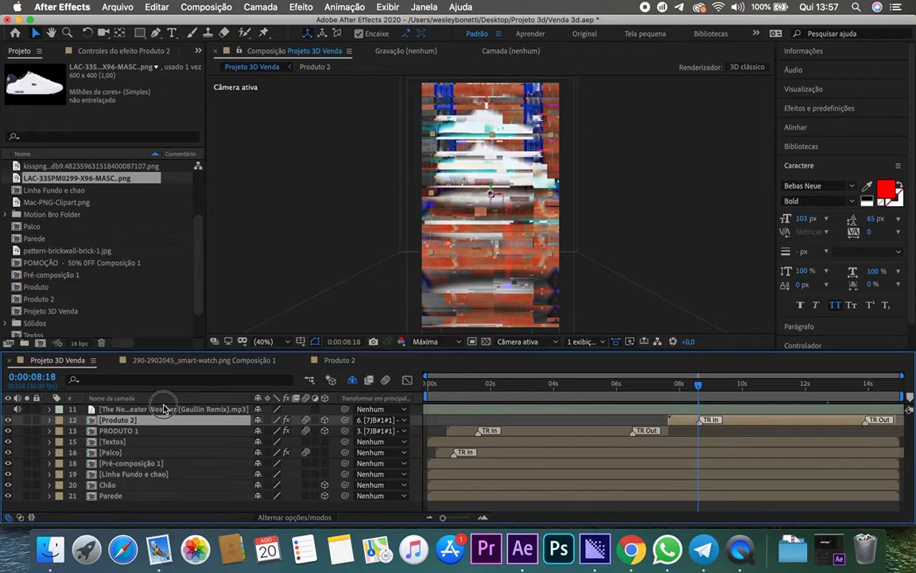
- Delete the old music layer and locate the Sweater Weather remix in Downloads
{"action": "left_click", "coordinate": [136, 408]}
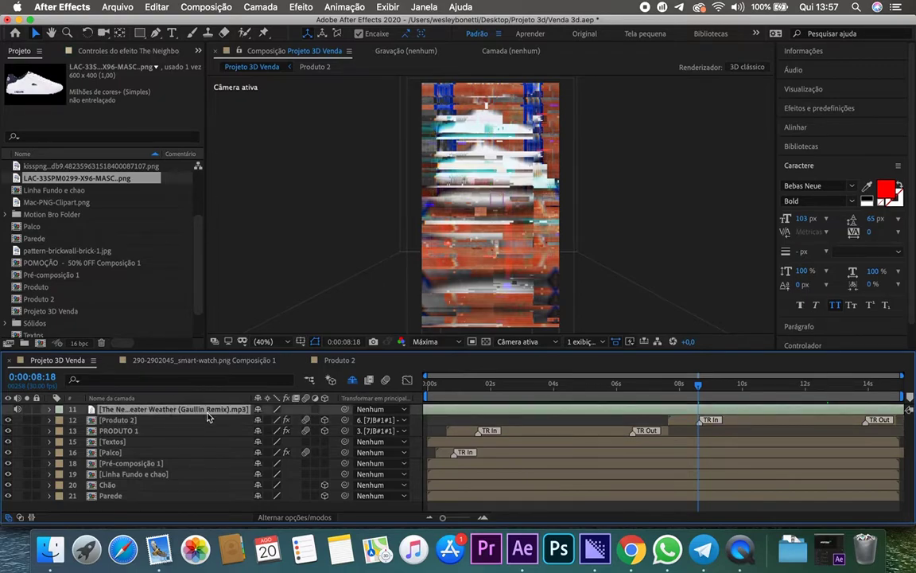
{"action": "key", "text": "Delete"}
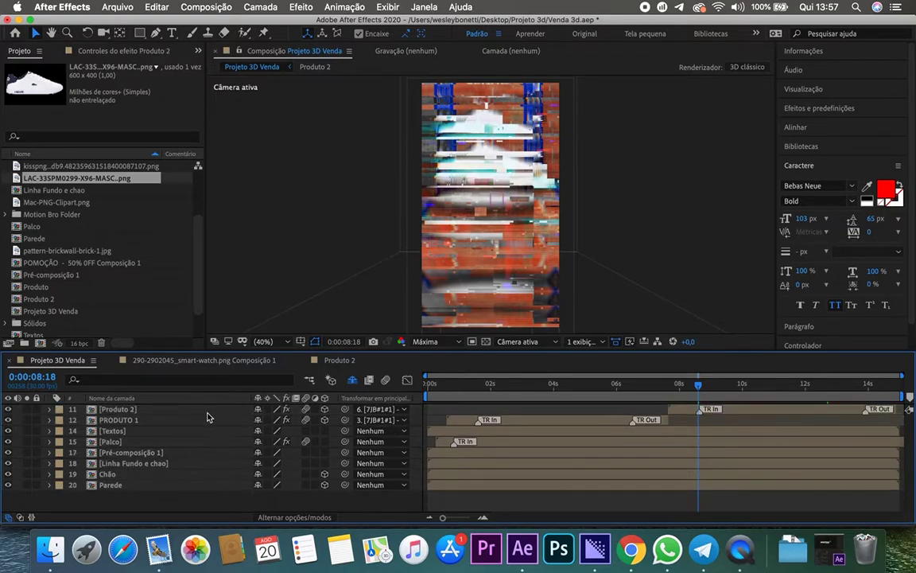
{"action": "left_click", "coordinate": [50, 549]}
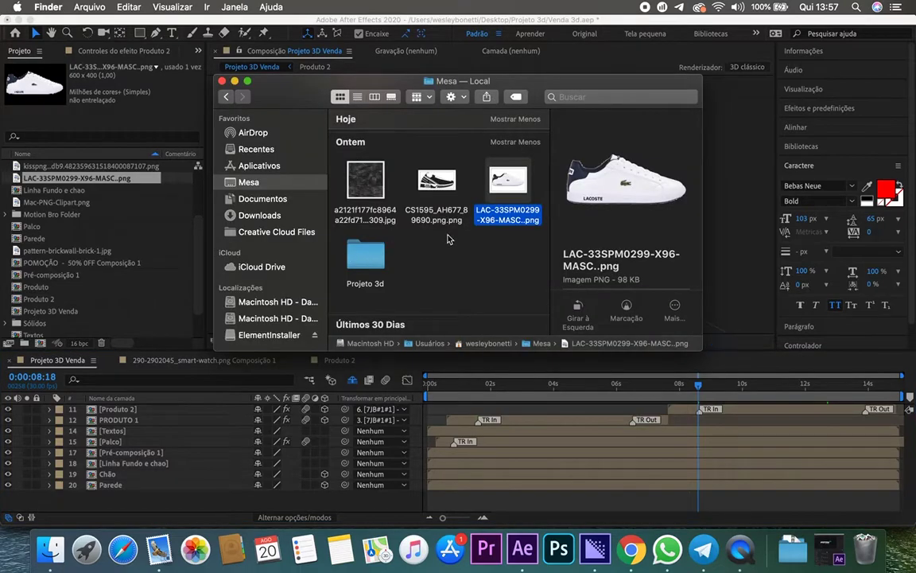
{"action": "scroll", "coordinate": [448, 238], "scroll_direction": "down", "scroll_amount": 5}
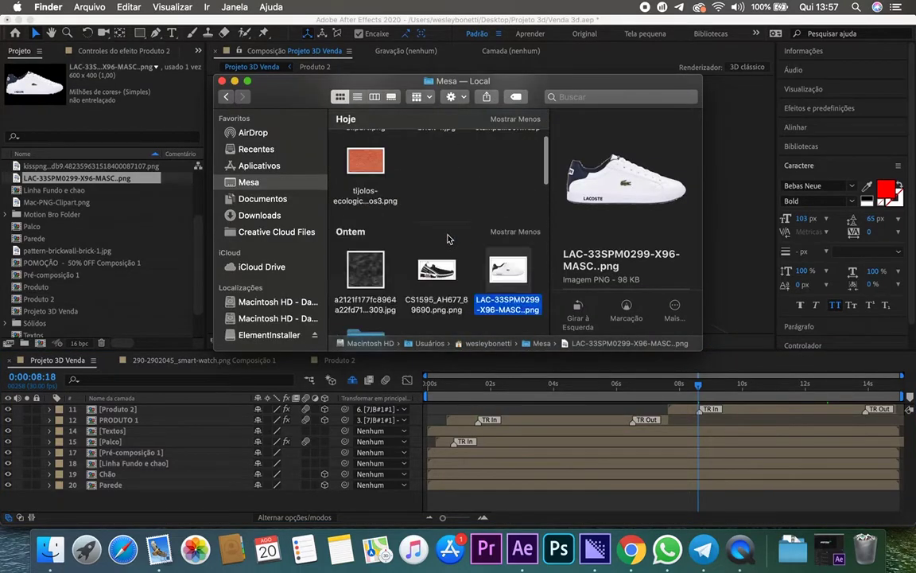
{"action": "left_click", "coordinate": [277, 220]}
{"action": "scroll", "coordinate": [363, 206], "scroll_direction": "up", "scroll_amount": 10}
{"action": "scroll", "coordinate": [404, 233], "scroll_direction": "down", "scroll_amount": 4}
{"action": "scroll", "coordinate": [403, 233], "scroll_direction": "down", "scroll_amount": 3}
{"action": "scroll", "coordinate": [403, 233], "scroll_direction": "down", "scroll_amount": 3}
{"action": "scroll", "coordinate": [403, 233], "scroll_direction": "down", "scroll_amount": 3}
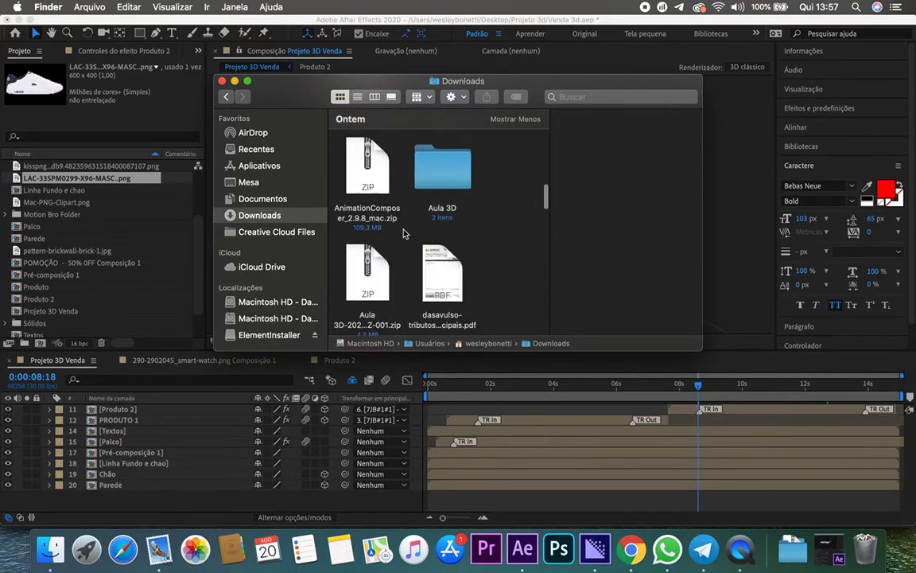
{"action": "scroll", "coordinate": [403, 233], "scroll_direction": "down", "scroll_amount": 3}
{"action": "scroll", "coordinate": [403, 233], "scroll_direction": "down", "scroll_amount": 3}
{"action": "scroll", "coordinate": [403, 233], "scroll_direction": "down", "scroll_amount": 3}
{"action": "scroll", "coordinate": [403, 233], "scroll_direction": "down", "scroll_amount": 3}
{"action": "scroll", "coordinate": [403, 233], "scroll_direction": "up", "scroll_amount": 3}
{"action": "scroll", "coordinate": [403, 232], "scroll_direction": "down", "scroll_amount": 5}
{"action": "scroll", "coordinate": [404, 233], "scroll_direction": "up", "scroll_amount": 5}
{"action": "scroll", "coordinate": [382, 207], "scroll_direction": "up", "scroll_amount": 2}
- Add Sweater Weather (Gaullin Remix).mp3 to the timeline and play the promo from the start
{"action": "left_click", "coordinate": [363, 183]}
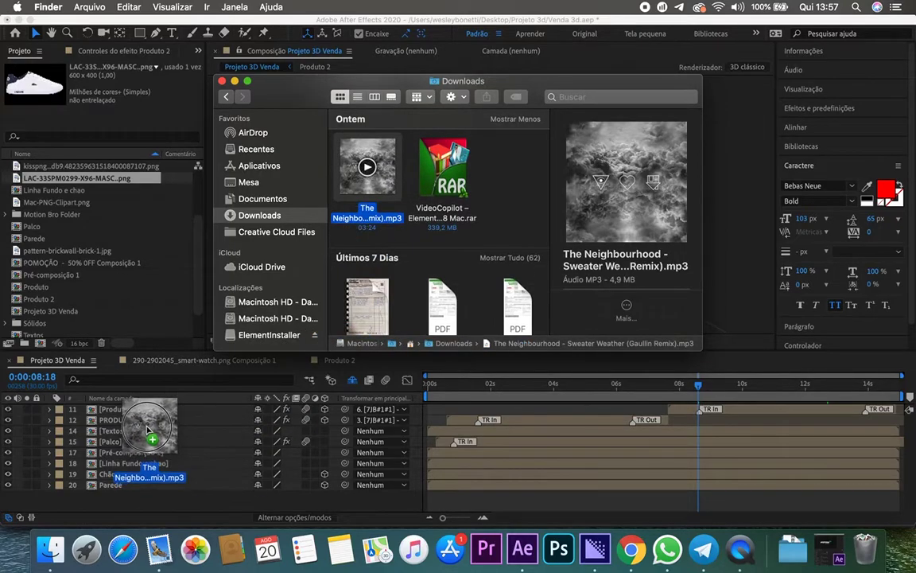
{"action": "left_click_drag", "start_coordinate": [363, 183], "coordinate": [147, 431]}
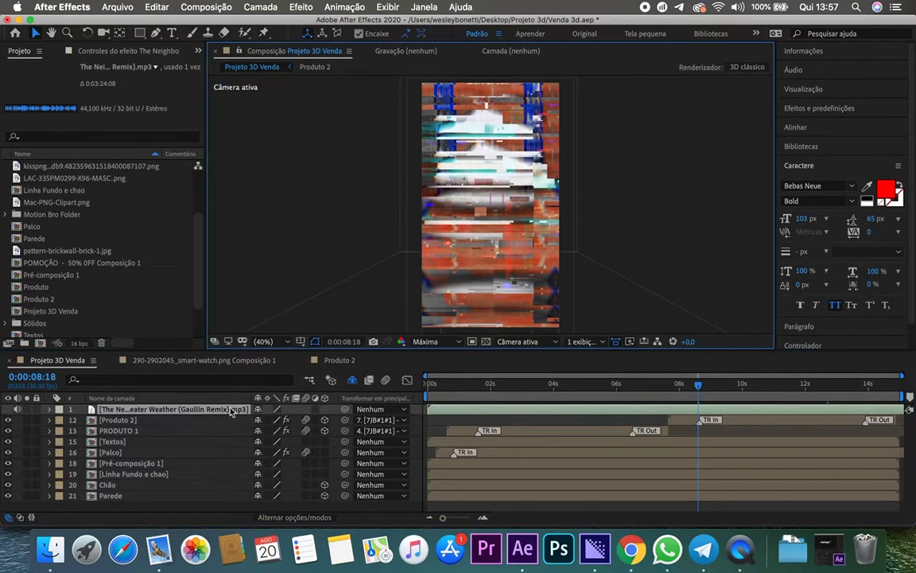
{"action": "key", "text": "Home"}
{"action": "key", "text": "space"}
- Stop the preview, shift the music layer to start later, and check the frame at 0:00:04:01
{"action": "left_click", "coordinate": [574, 393]}
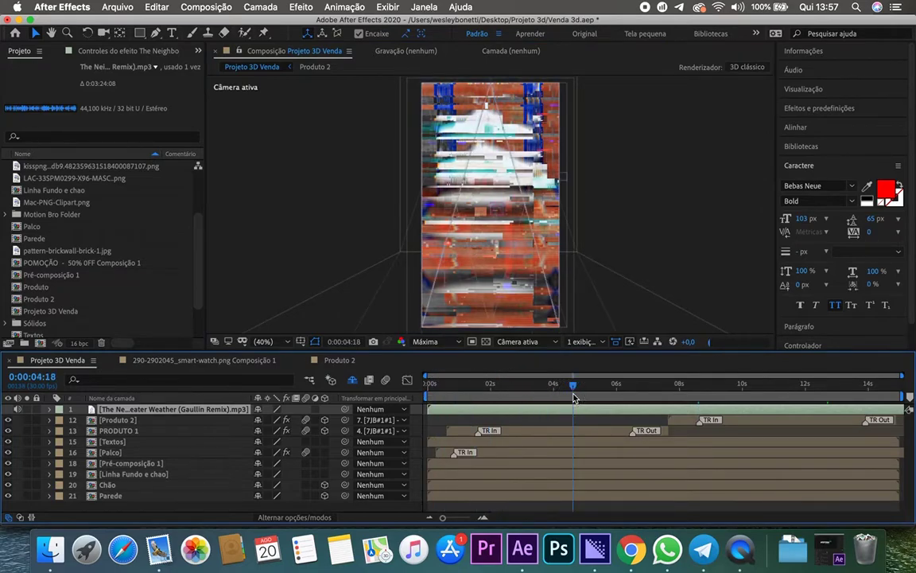
{"action": "left_click", "coordinate": [419, 383]}
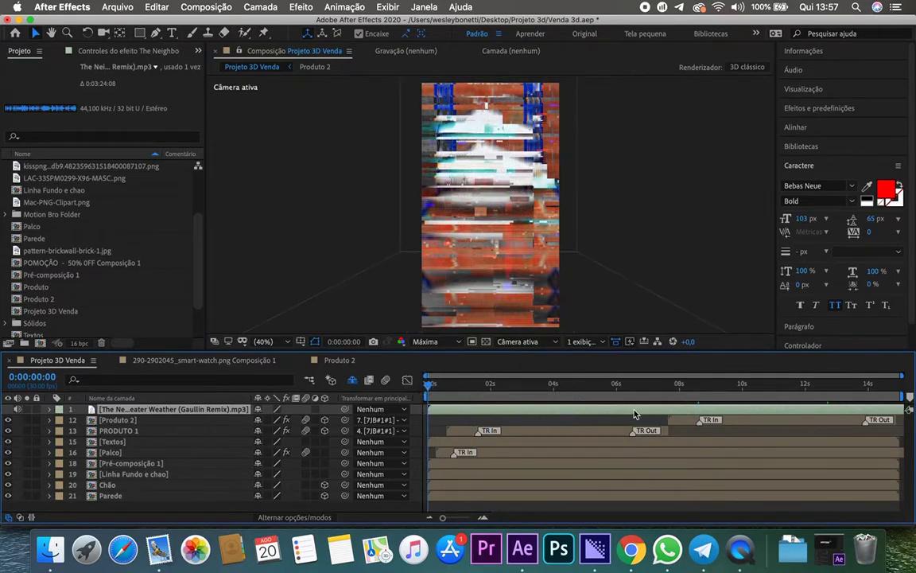
{"action": "mouse_move", "coordinate": [638, 410]}
{"action": "left_mouse_down"}
{"action": "mouse_move", "coordinate": [722, 413]}
{"action": "mouse_move", "coordinate": [388, 409]}
{"action": "left_mouse_up"}
{"action": "left_click_drag", "start_coordinate": [541, 386], "coordinate": [554, 388]}
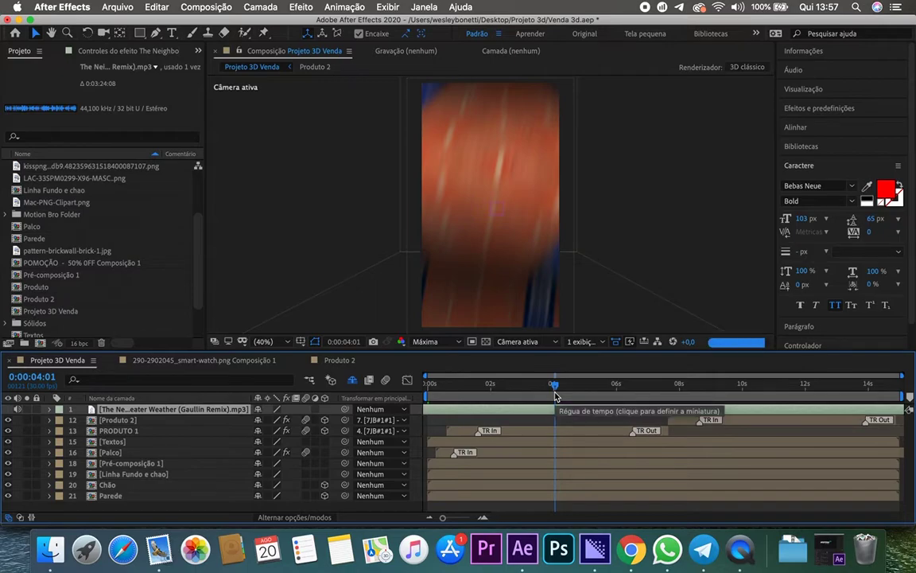